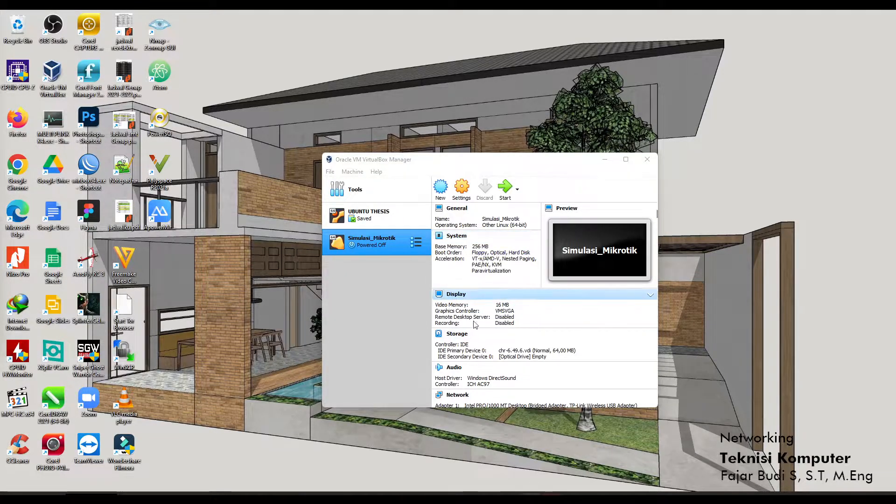
Start the Simulasi_Mikrotik VM and dismiss the keyboard and mouse notices while it boots to login.
{"action": "left_click", "coordinate": [501, 160]}
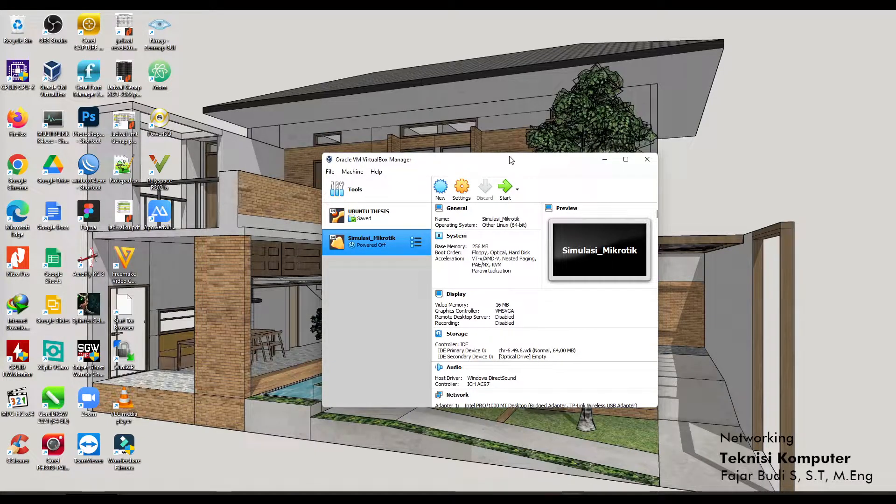
{"action": "left_click", "coordinate": [505, 189]}
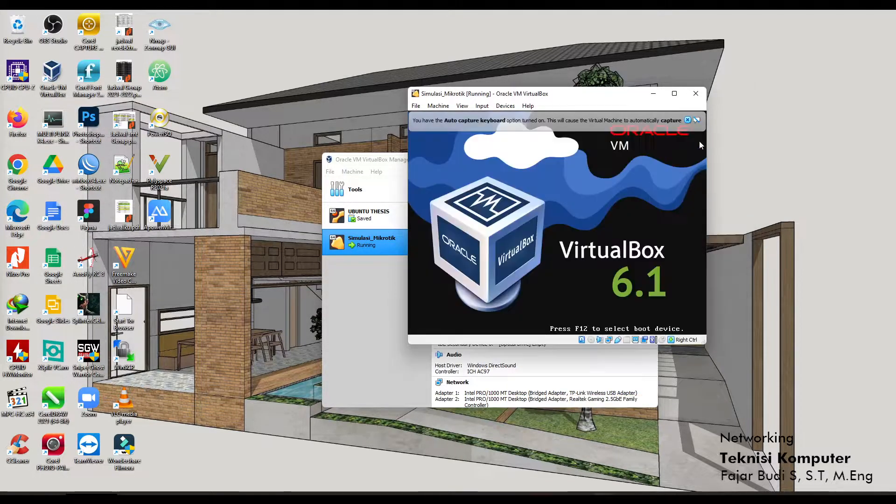
{"action": "left_click", "coordinate": [687, 120]}
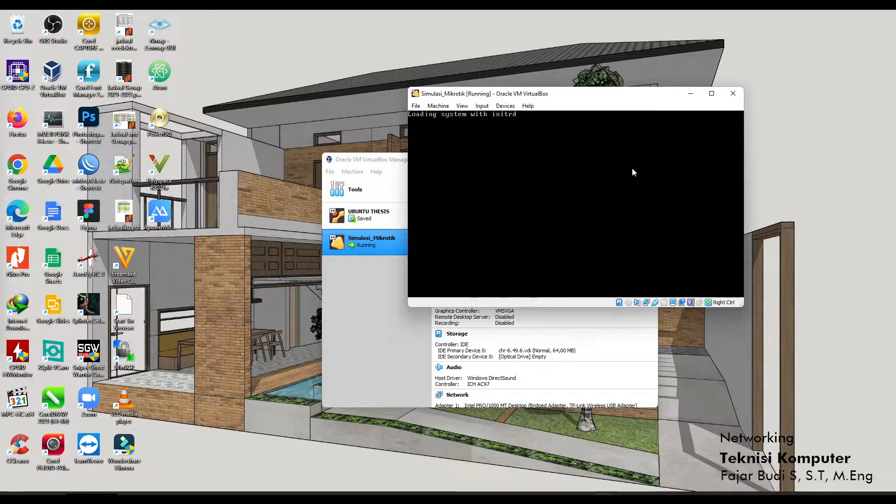
{"action": "left_click_drag", "start_coordinate": [556, 93], "coordinate": [567, 105]}
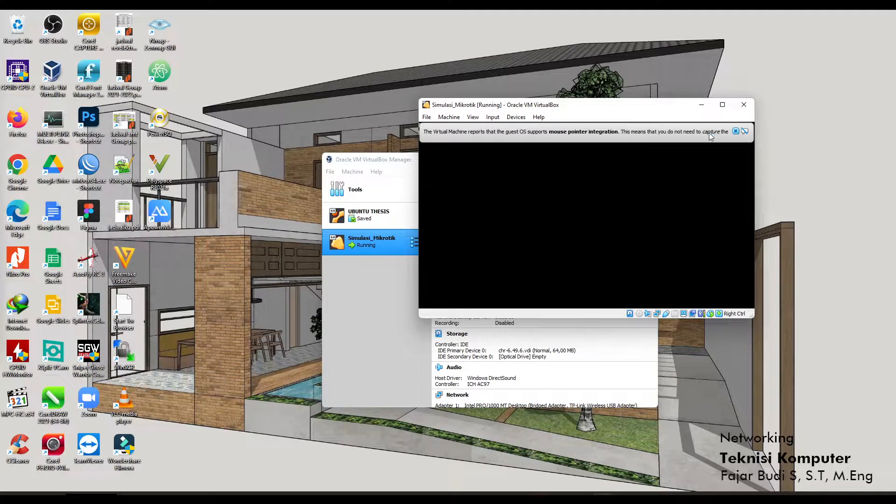
{"action": "left_click", "coordinate": [736, 131]}
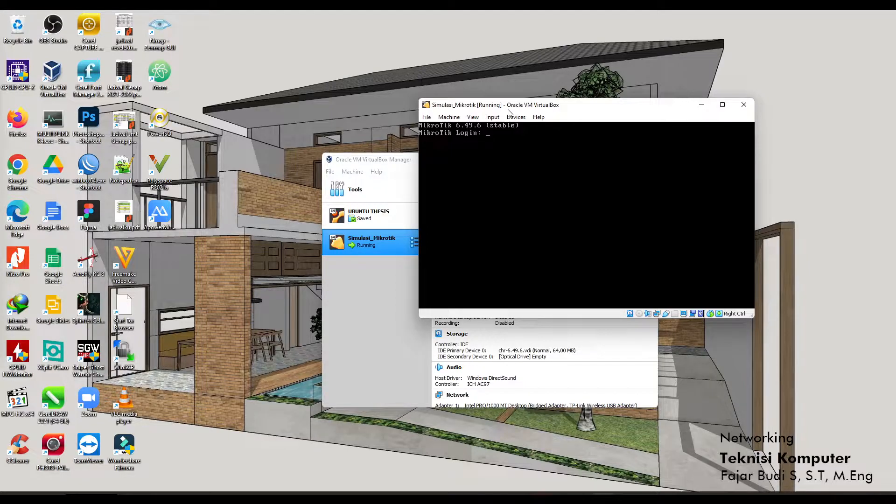
{"action": "left_click", "coordinate": [460, 495]}
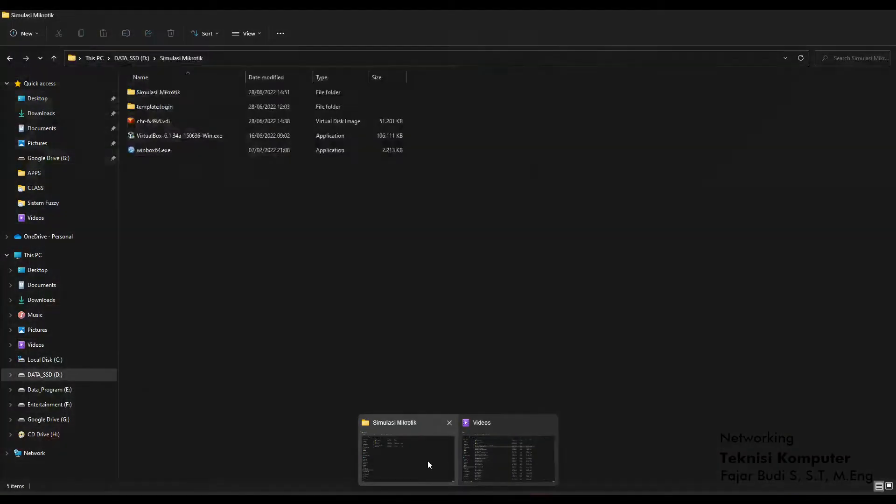
Minimize the Simulasi Mikrotik Explorer folder to reveal the running VM console.
{"action": "left_click", "coordinate": [427, 460]}
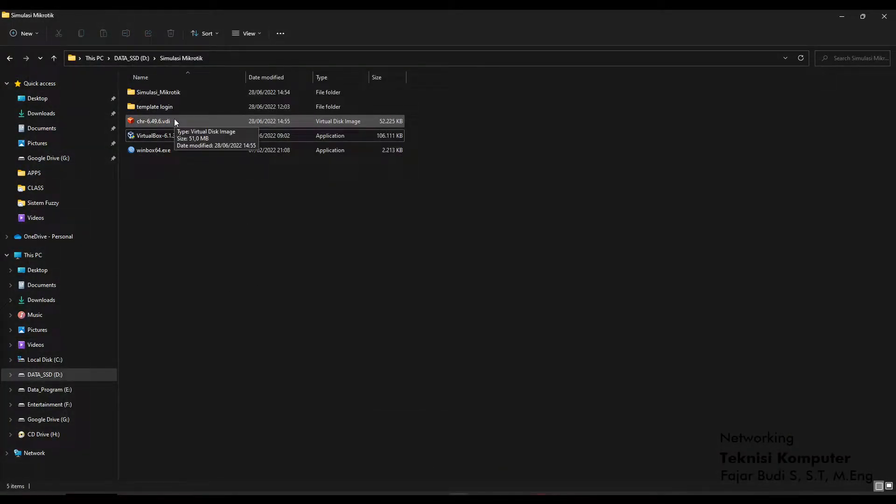
{"action": "left_click", "coordinate": [843, 16]}
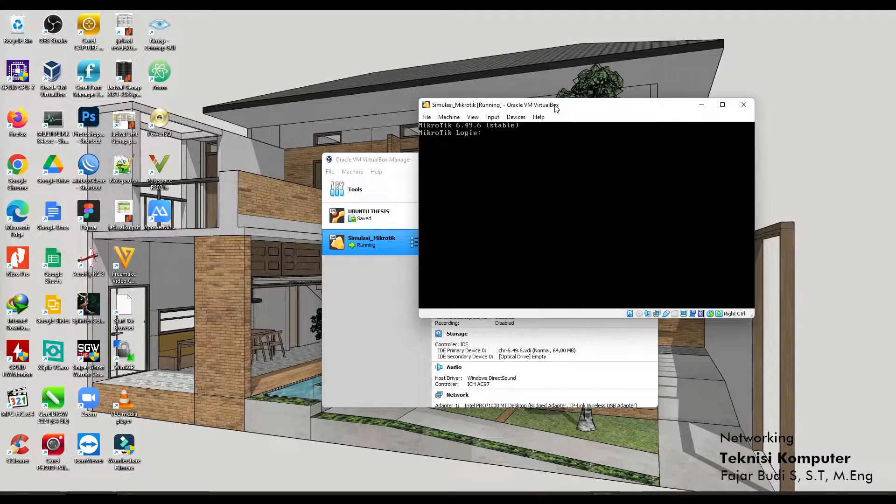
Log in as admin and set and confirm a new router password.
{"action": "type", "text": "admin"}
{"action": "key", "text": "Return"}
{"action": "key", "text": "Return"}
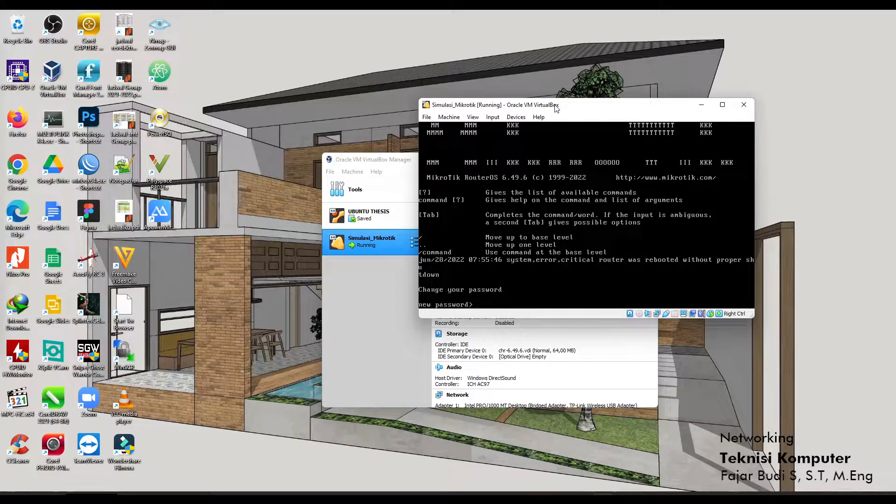
{"action": "type", "text": "******"}
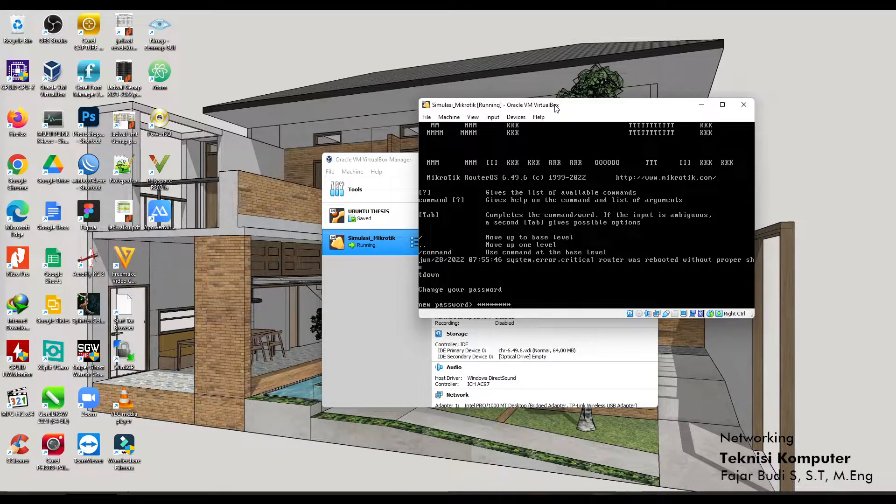
{"action": "key", "text": "BackSpace"}
{"action": "key", "text": "BackSpace"}
{"action": "key", "text": "BackSpace"}
{"action": "key", "text": "BackSpace"}
{"action": "key", "text": "BackSpace"}
{"action": "key", "text": "BackSpace"}
{"action": "key", "text": "BackSpace"}
{"action": "type", "text": "********"}
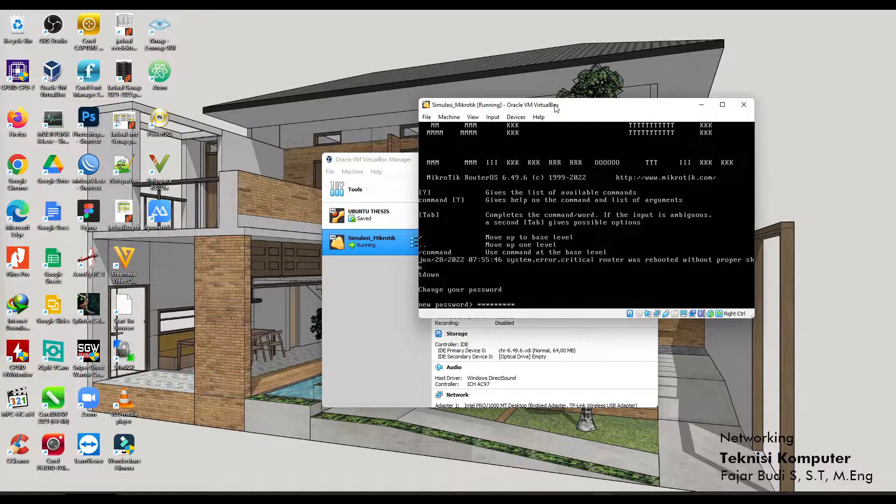
{"action": "key", "text": "Return"}
{"action": "type", "text": "*********"}
{"action": "key", "text": "Return"}
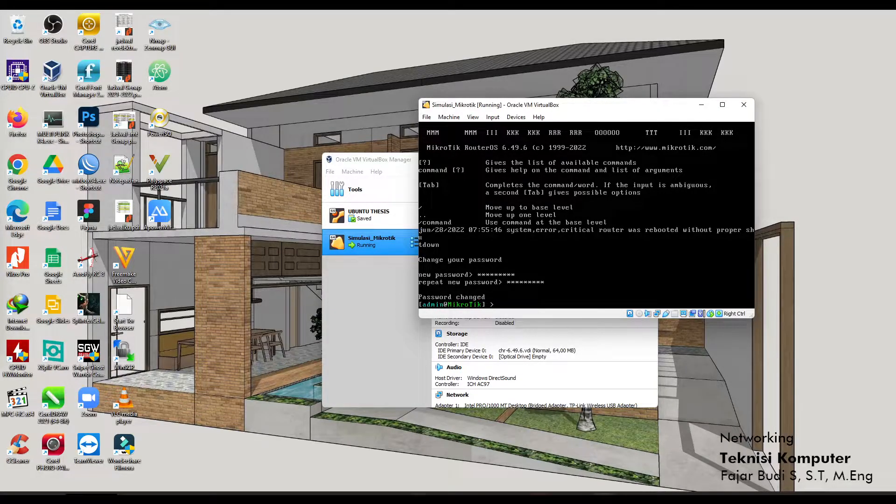
Refresh WinBox Neighbors and select the CHR 6.49.6 router at 192.168.1.5 as the connection address.
{"action": "left_click", "coordinate": [418, 498]}
{"action": "left_click", "coordinate": [171, 247]}
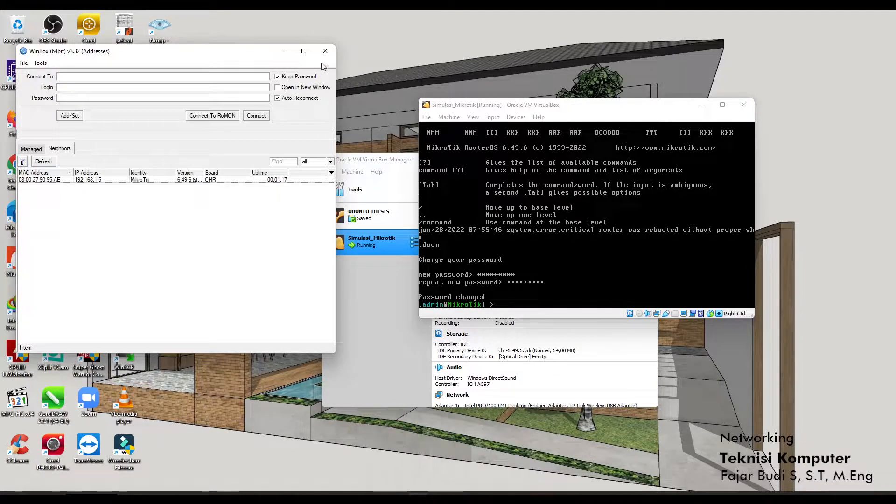
{"action": "left_click", "coordinate": [29, 150]}
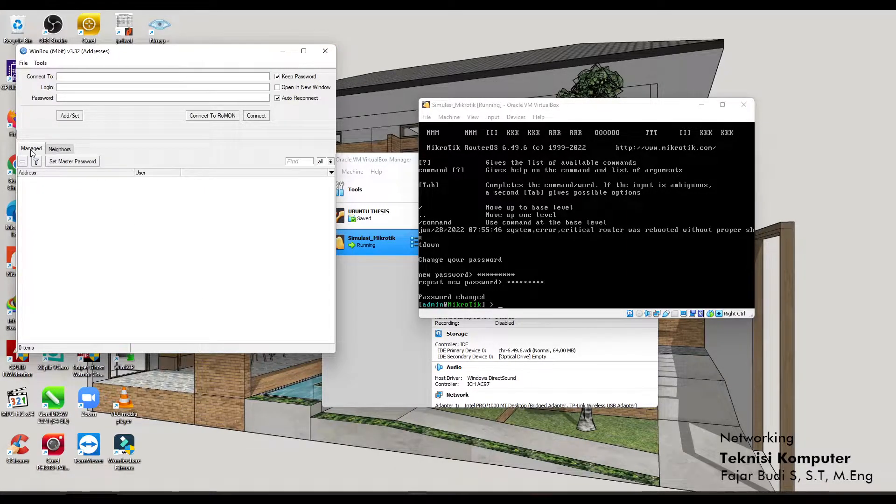
{"action": "left_click", "coordinate": [60, 151]}
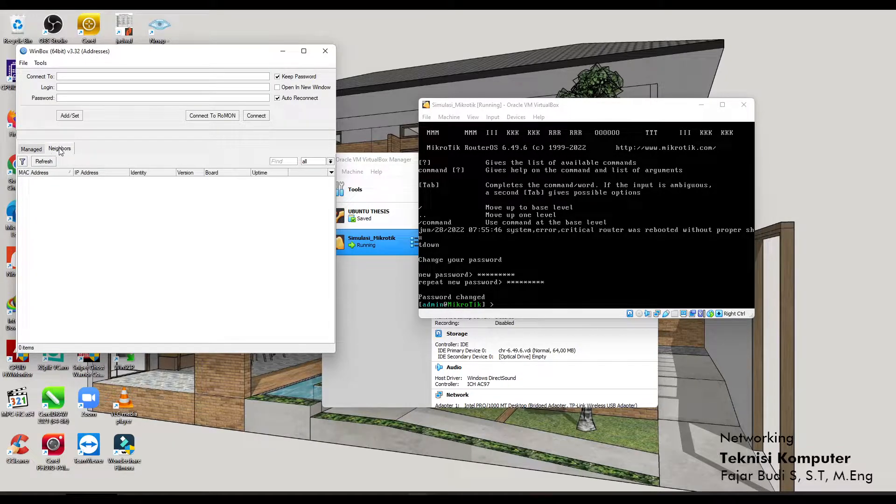
{"action": "left_click", "coordinate": [43, 161]}
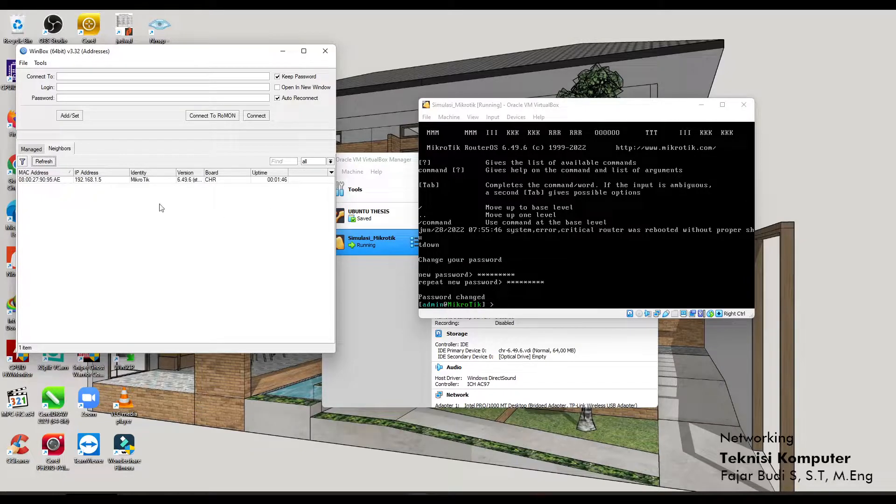
{"action": "left_click", "coordinate": [147, 179]}
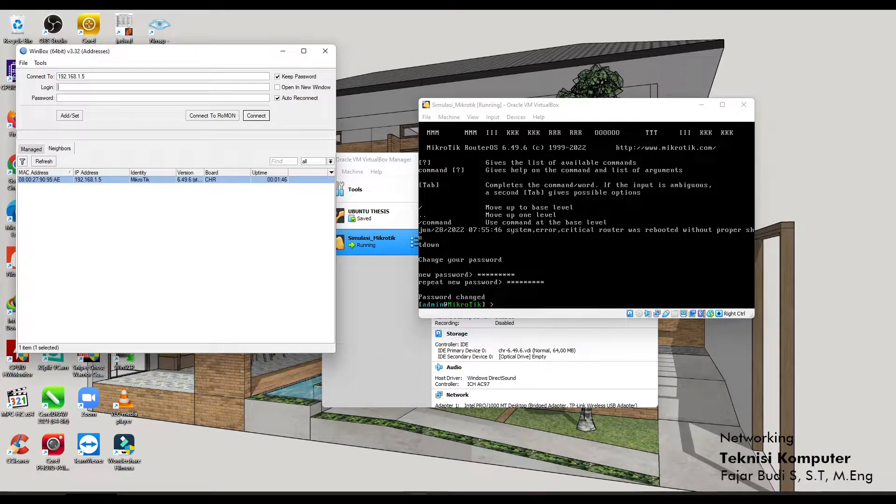
{"action": "left_click", "coordinate": [479, 313]}
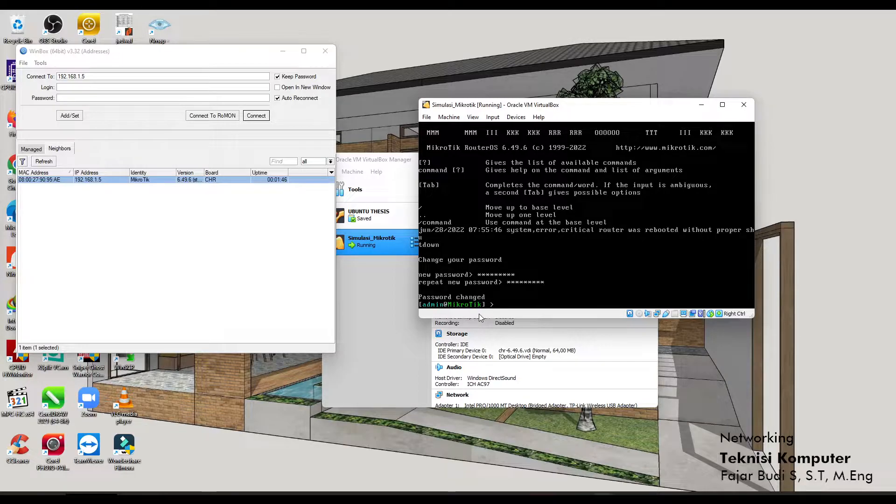
Run system identity set name="MikroCHR2022" in the VM console, fixing typos along the way.
{"action": "type", "text": "system"}
{"action": "key", "text": "BackSpace"}
{"action": "key", "text": "BackSpace"}
{"action": "key", "text": "BackSpace"}
{"action": "key", "text": "BackSpace"}
{"action": "key", "text": "BackSpace"}
{"action": "key", "text": "BackSpace"}
{"action": "type", "text": "y"}
{"action": "key", "text": "Tab"}
{"action": "type", "text": "ide"}
{"action": "type", "text": "set name=\"Mi"}
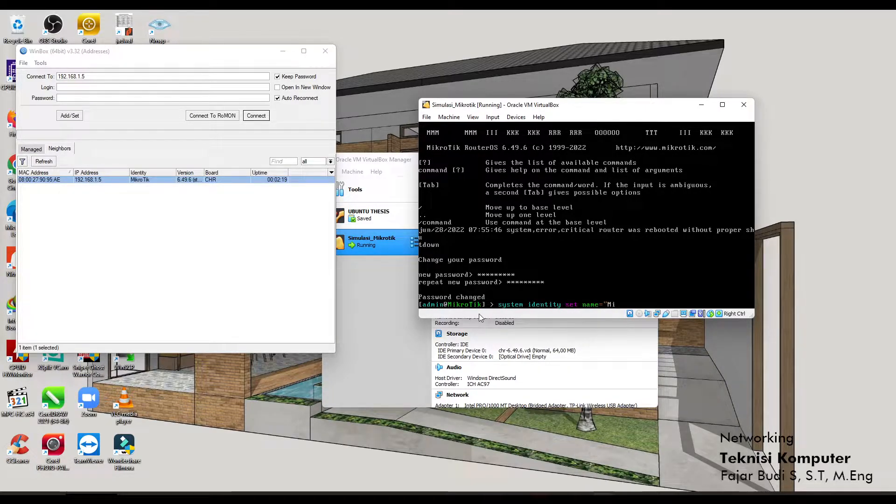
{"action": "type", "text": "crk"}
{"action": "key", "text": "BackSpace"}
{"action": "type", "text": "CR"}
{"action": "key", "text": "BackSpace"}
{"action": "key", "text": "BackSpace"}
{"action": "type", "text": "H"}
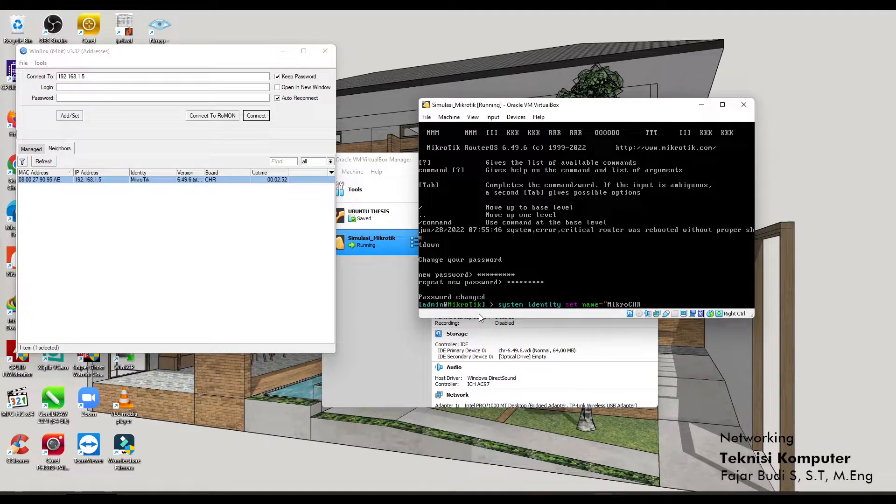
{"action": "type", "text": "R2022"}
{"action": "key", "text": "Return"}
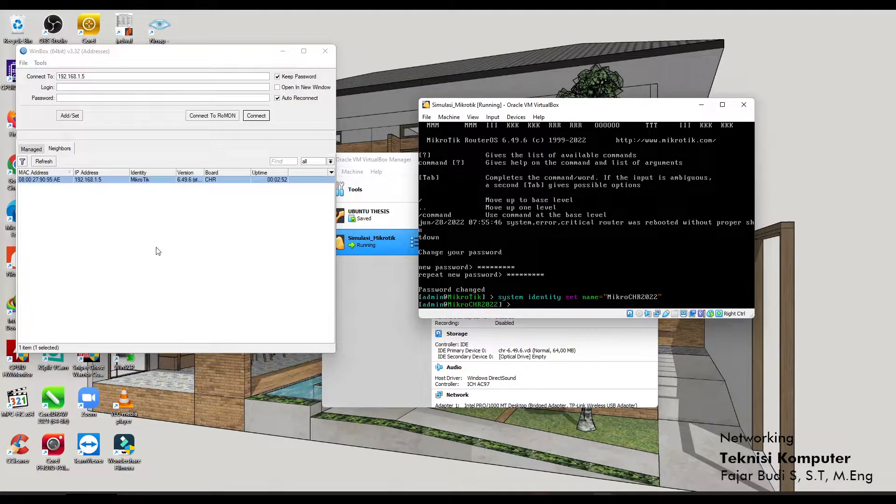
Refresh neighbors to show MikroCHR2022 and minimize both VirtualBox windows.
{"action": "left_click", "coordinate": [44, 161]}
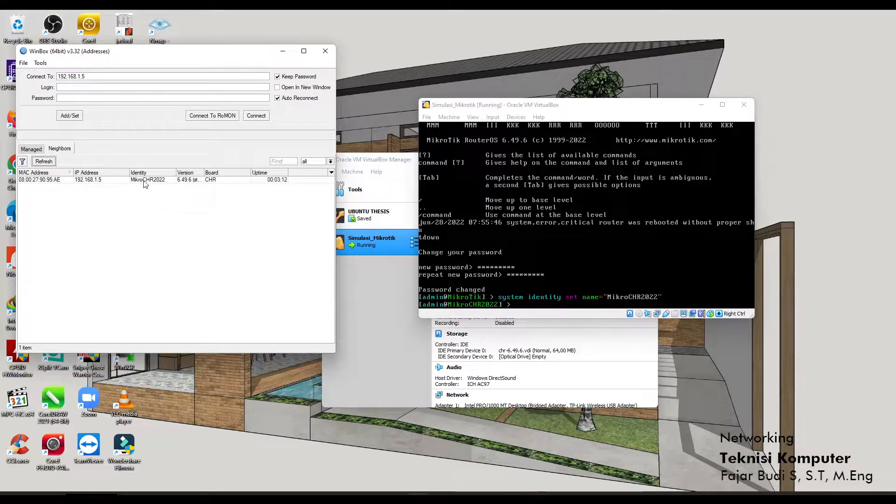
{"action": "left_click", "coordinate": [161, 180]}
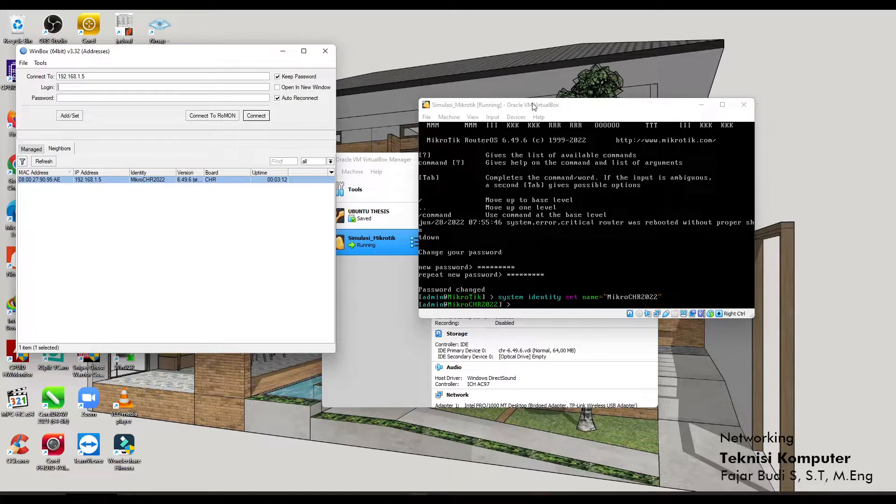
{"action": "left_click_drag", "start_coordinate": [537, 105], "coordinate": [599, 85]}
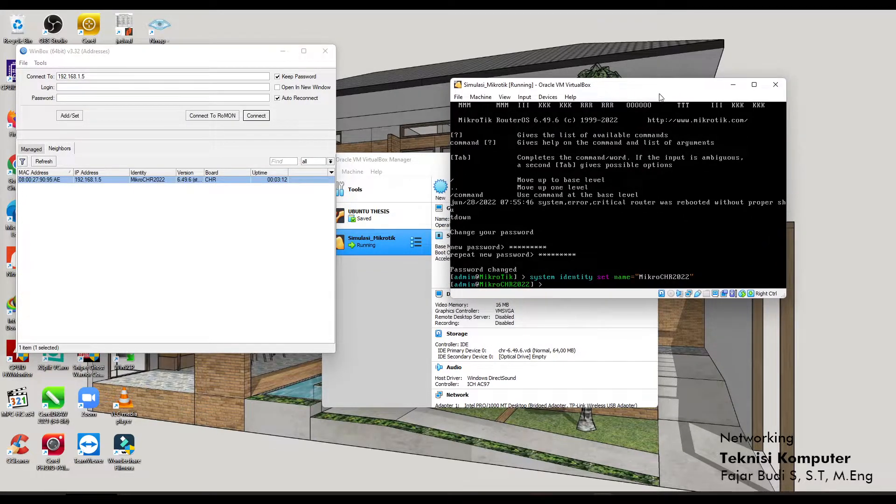
{"action": "left_click", "coordinate": [733, 85]}
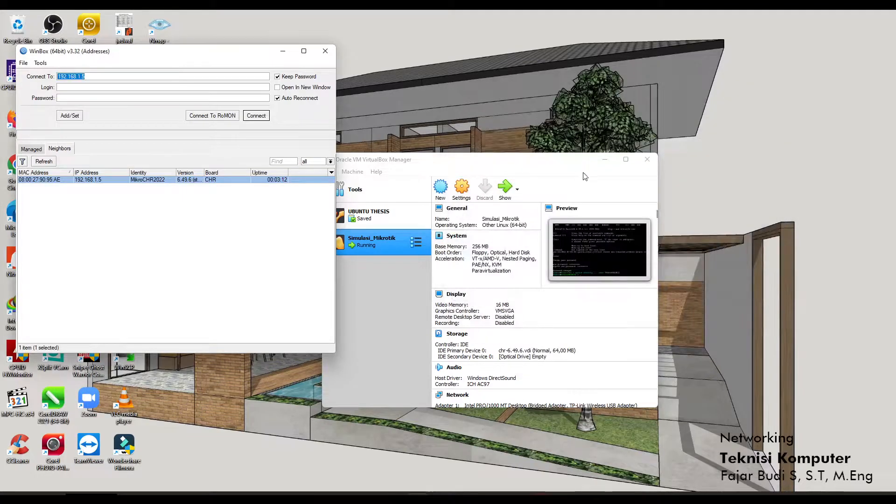
{"action": "left_click", "coordinate": [605, 159]}
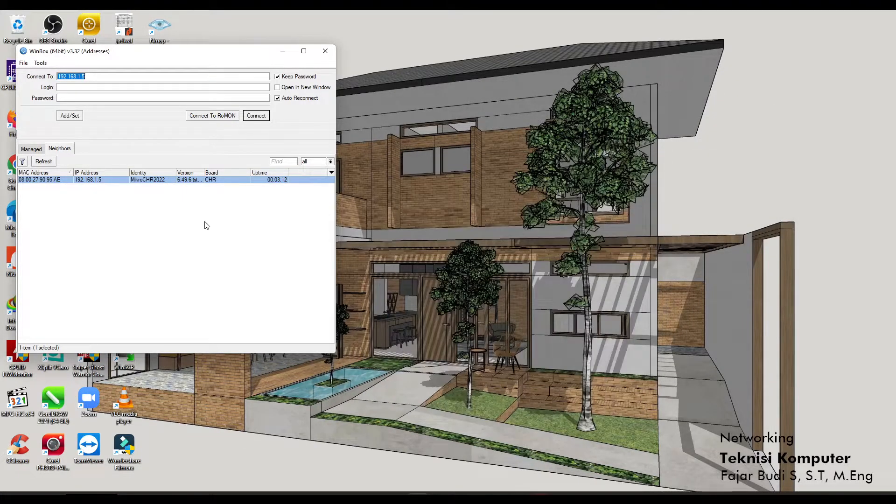
Set the connection target to the router's MAC address 08:00:27:90:95:AE.
{"action": "left_click", "coordinate": [208, 223]}
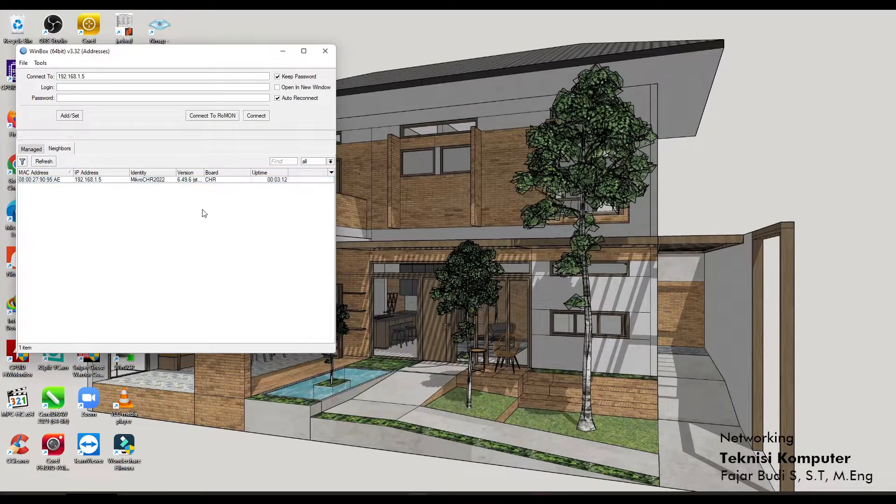
{"action": "left_click", "coordinate": [59, 180]}
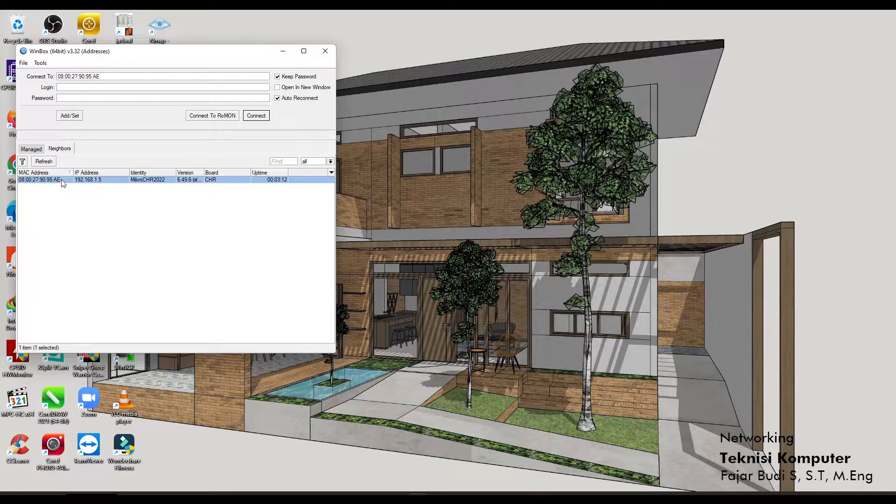
{"action": "left_click_drag", "start_coordinate": [121, 55], "coordinate": [280, 90]}
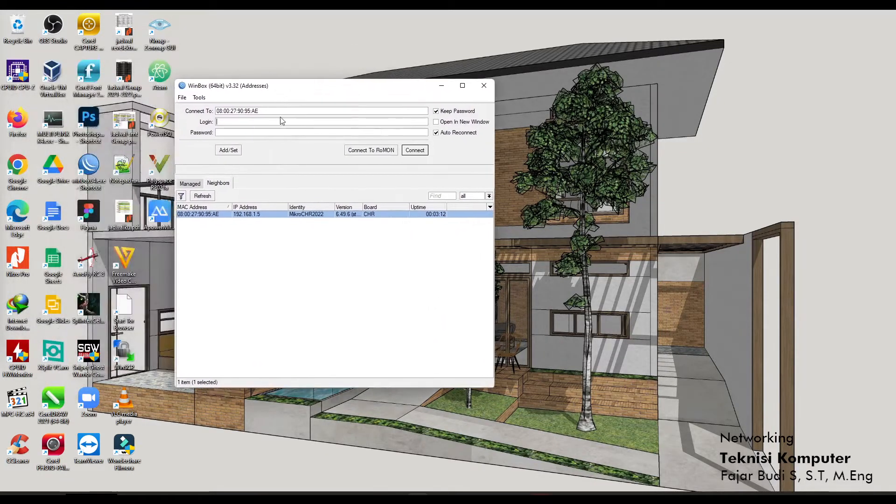
Connect to MikroCHR2022 by its MAC address, logging in as admin.
{"action": "left_click", "coordinate": [195, 222]}
{"action": "left_click", "coordinate": [196, 208]}
{"action": "left_click", "coordinate": [196, 214]}
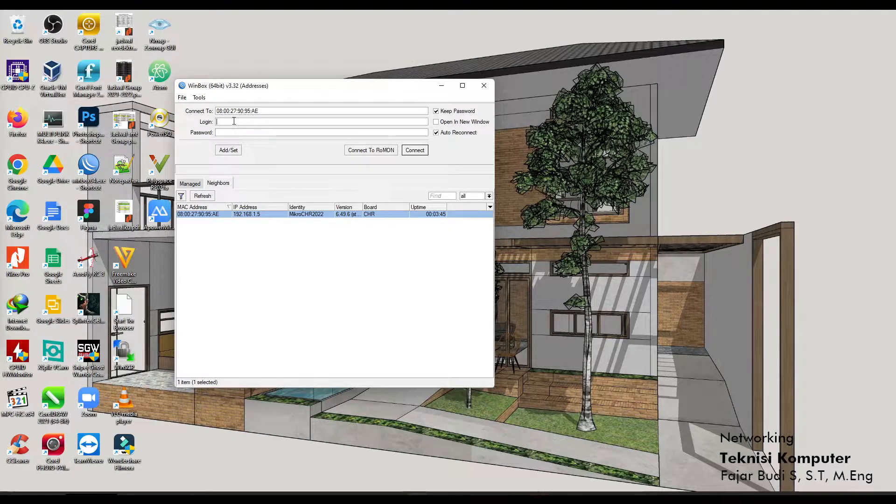
{"action": "type", "text": "admin"}
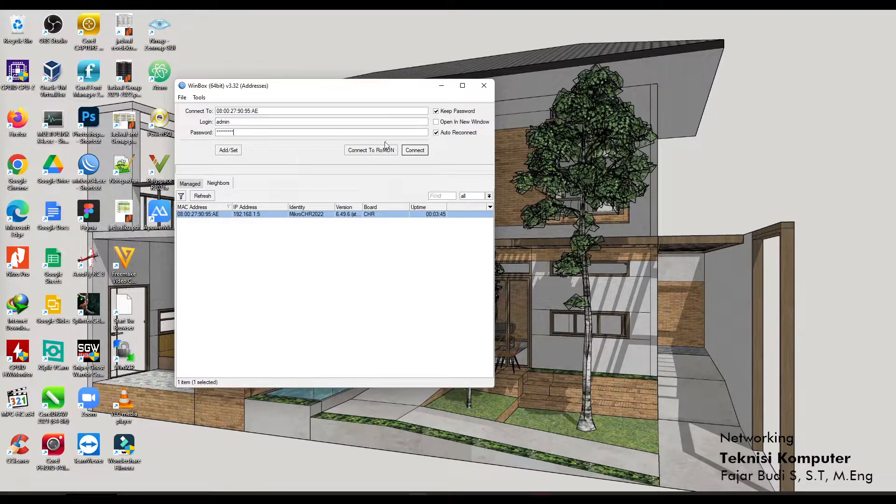
{"action": "key", "text": "Return"}
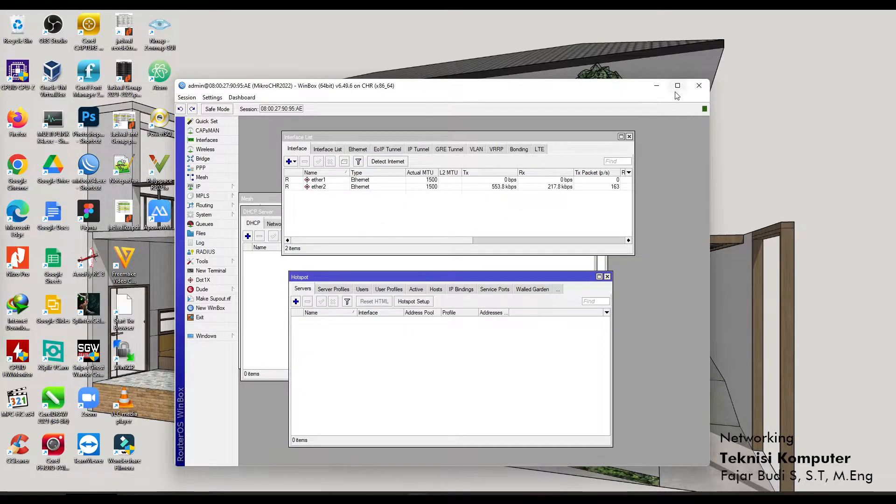
Close the leftover Interface List, Hotspot, DHCP Server and Mesh windows.
{"action": "left_click", "coordinate": [577, 134]}
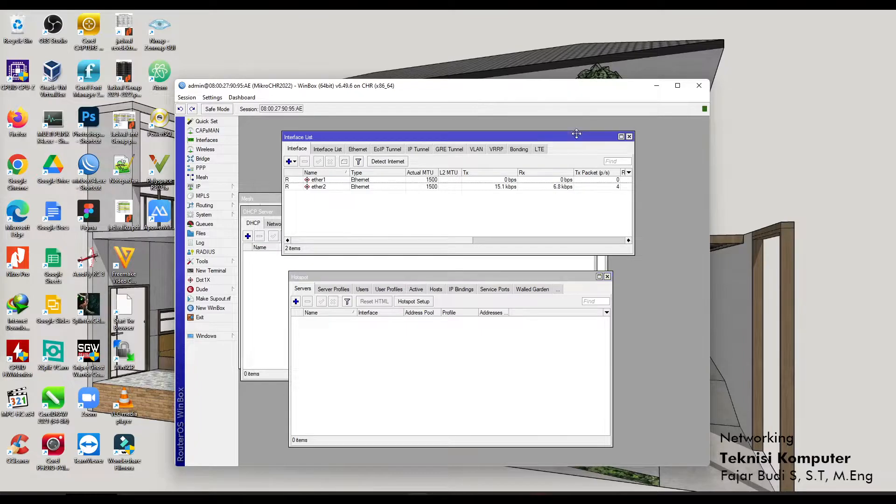
{"action": "left_click", "coordinate": [629, 137]}
{"action": "left_click", "coordinate": [608, 276]}
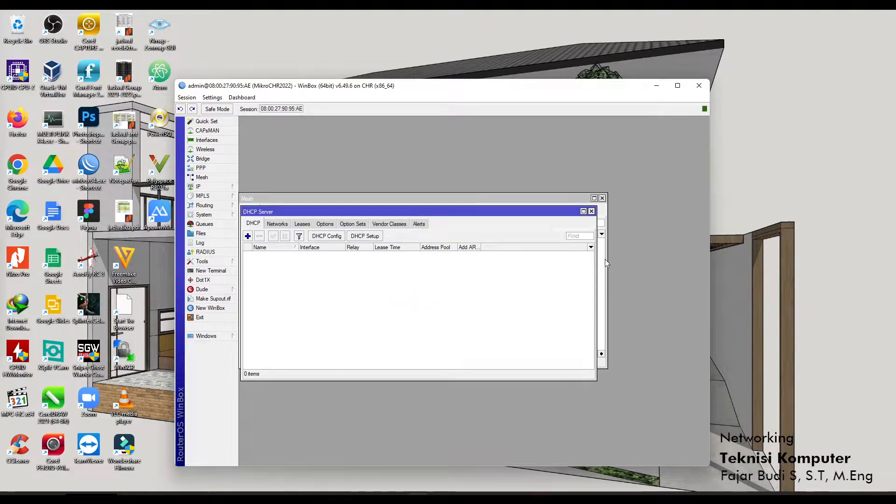
{"action": "left_click", "coordinate": [591, 212]}
{"action": "left_click", "coordinate": [602, 198]}
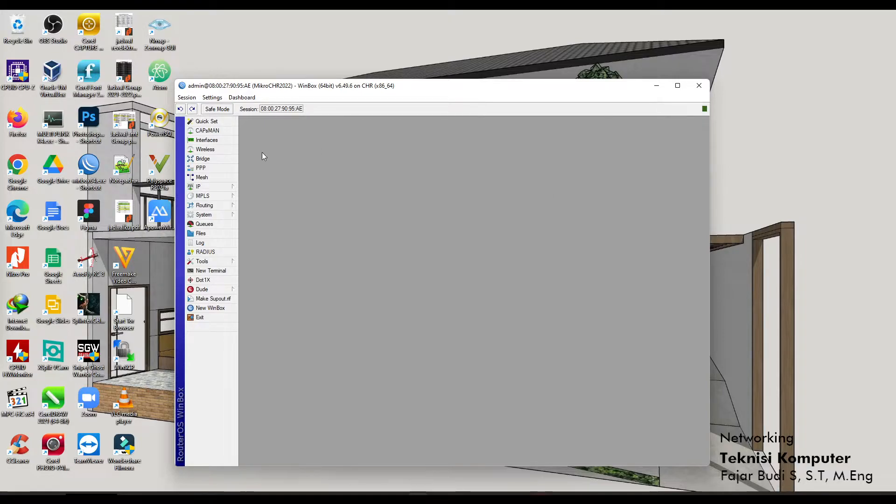
Reopen Interfaces and widen the Interface List to show ether1 and ether2 fully.
{"action": "left_click", "coordinate": [210, 141]}
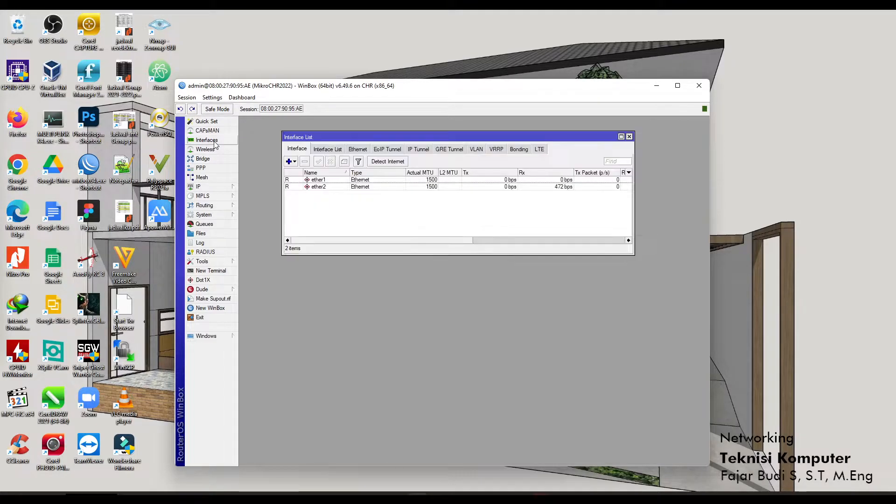
{"action": "left_click_drag", "start_coordinate": [351, 137], "coordinate": [309, 121]}
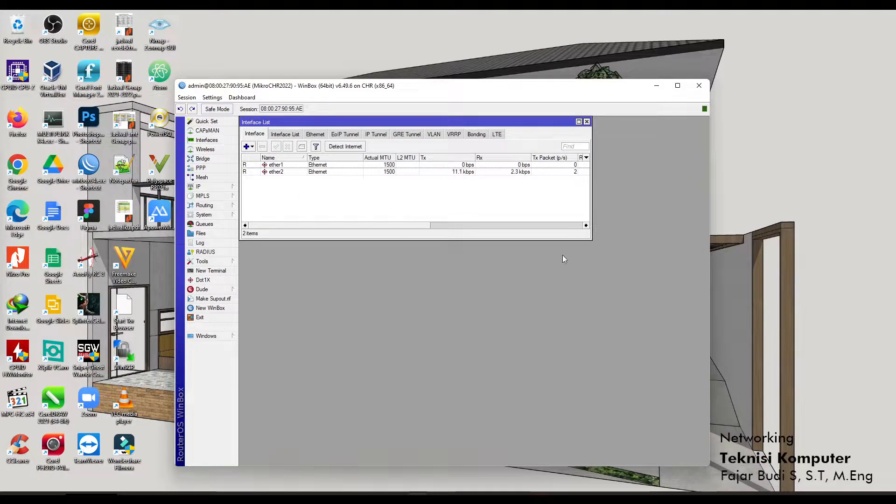
{"action": "left_click_drag", "start_coordinate": [591, 240], "coordinate": [665, 232]}
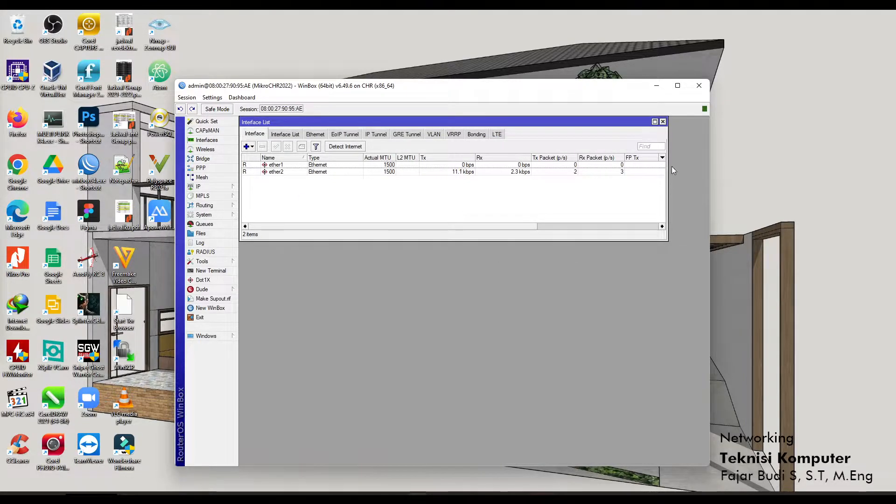
{"action": "left_click", "coordinate": [677, 86]}
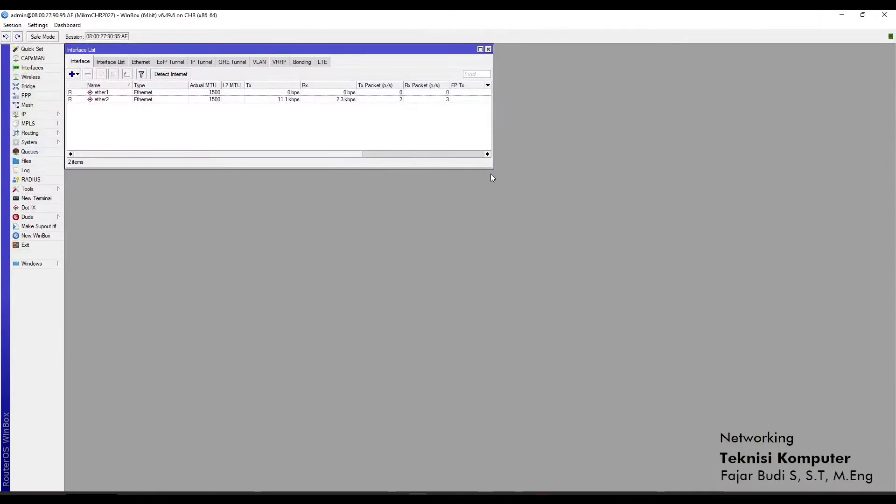
{"action": "left_click_drag", "start_coordinate": [492, 168], "coordinate": [544, 183]}
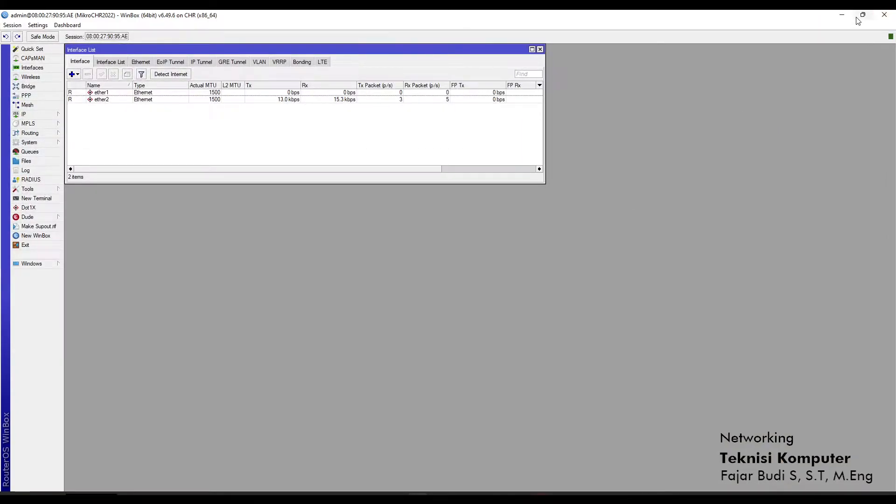
{"action": "left_click", "coordinate": [858, 18]}
{"action": "left_click_drag", "start_coordinate": [552, 93], "coordinate": [467, 73]}
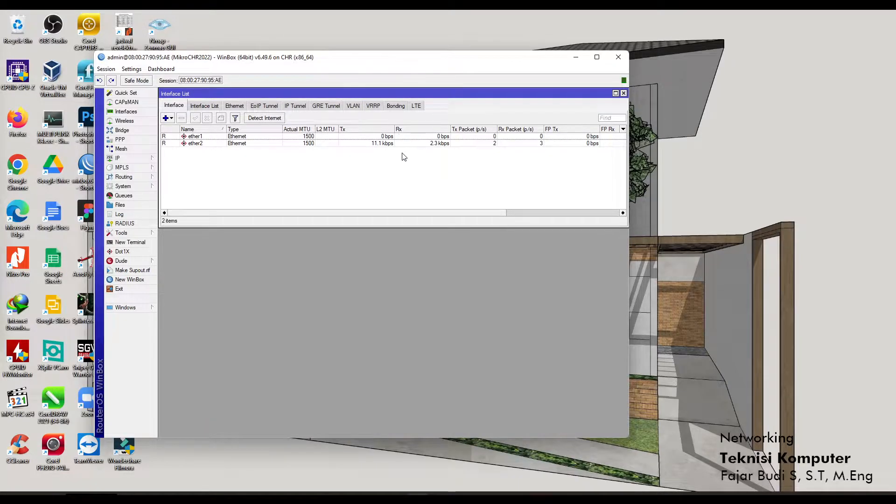
{"action": "left_click", "coordinate": [267, 143]}
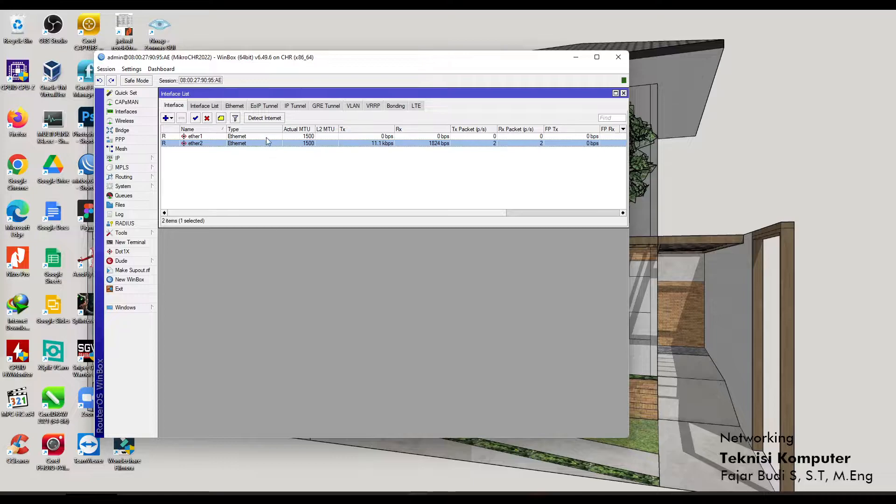
{"action": "left_click", "coordinate": [267, 137]}
{"action": "left_click", "coordinate": [266, 142]}
{"action": "left_click", "coordinate": [615, 497]}
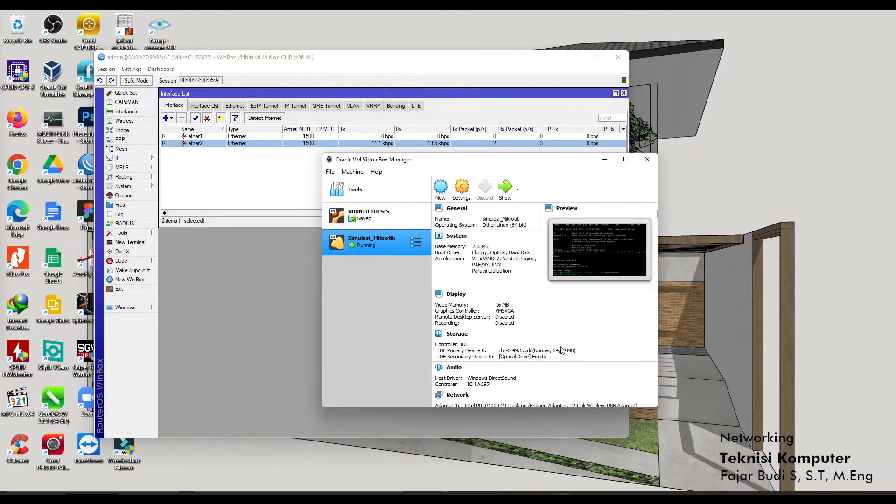
{"action": "left_click", "coordinate": [462, 187]}
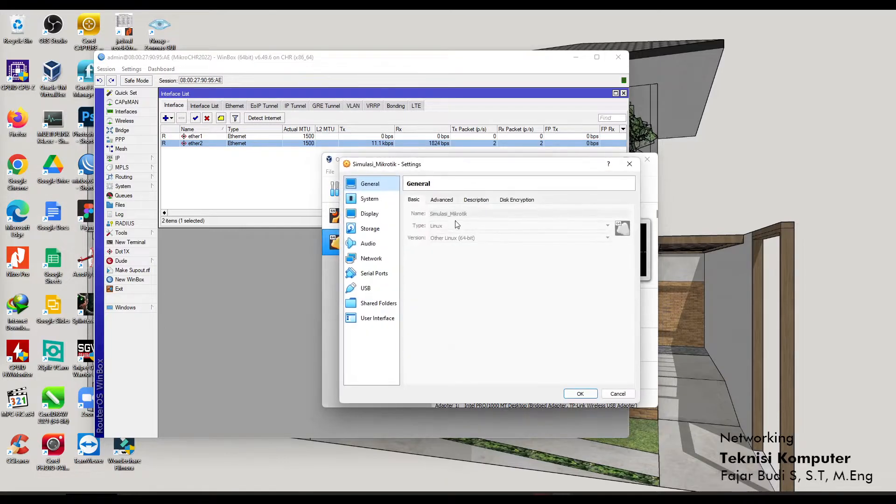
{"action": "left_click", "coordinate": [371, 259]}
{"action": "left_click", "coordinate": [451, 200]}
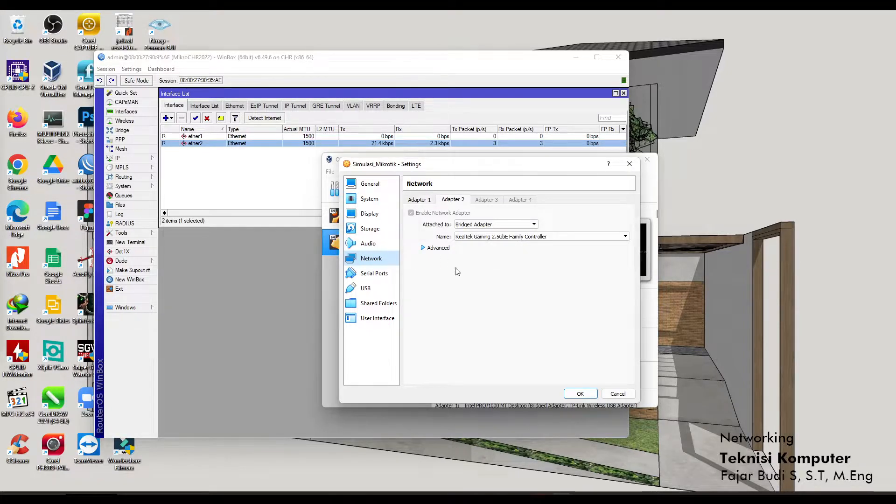
{"action": "left_click", "coordinate": [615, 394]}
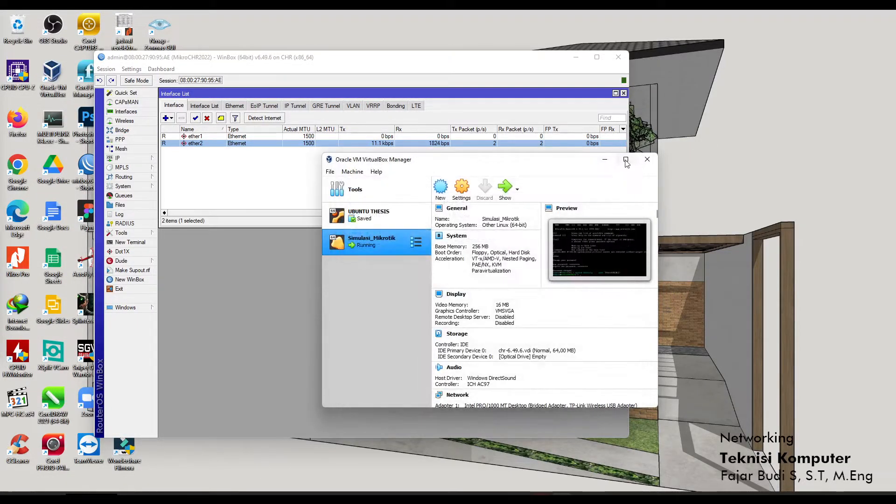
{"action": "left_click", "coordinate": [604, 160]}
{"action": "left_click_drag", "start_coordinate": [420, 65], "coordinate": [519, 65]}
{"action": "left_click", "coordinate": [456, 197]}
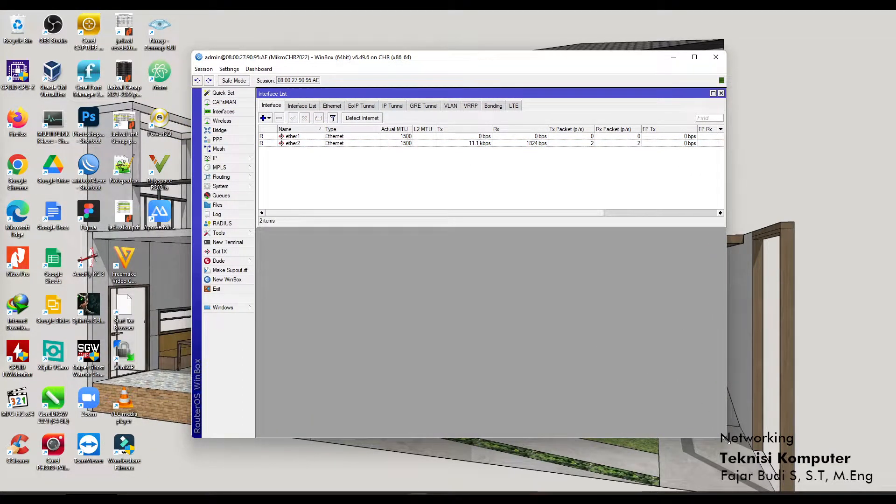
Reposition the WinBox window and launch New Terminal on MikroCHR2022.
{"action": "left_click_drag", "start_coordinate": [728, 440], "coordinate": [739, 428]}
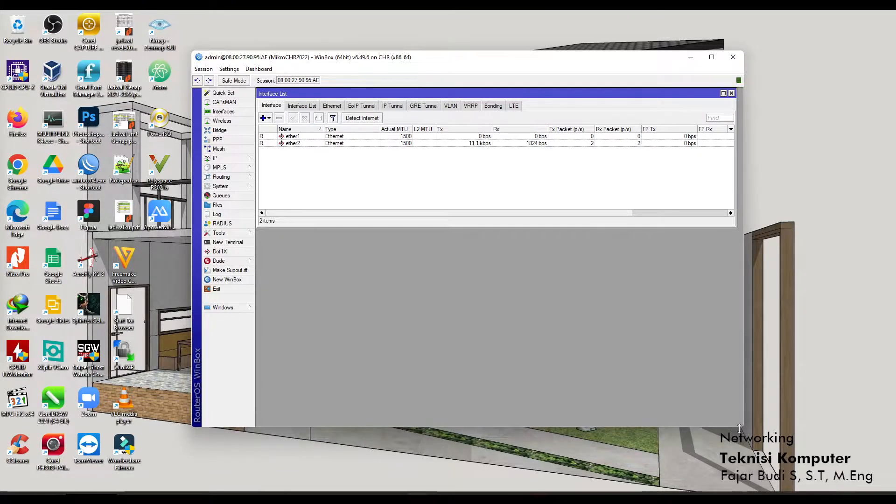
{"action": "left_click_drag", "start_coordinate": [424, 59], "coordinate": [376, 66]}
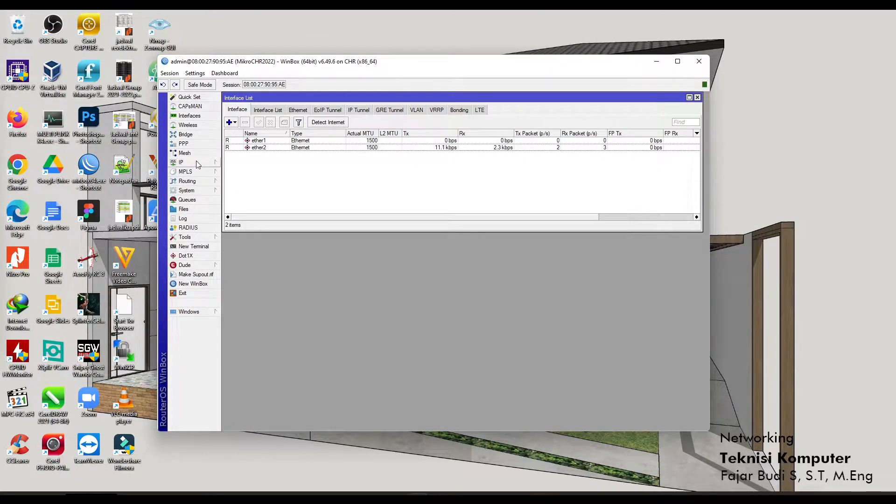
{"action": "left_click", "coordinate": [201, 248]}
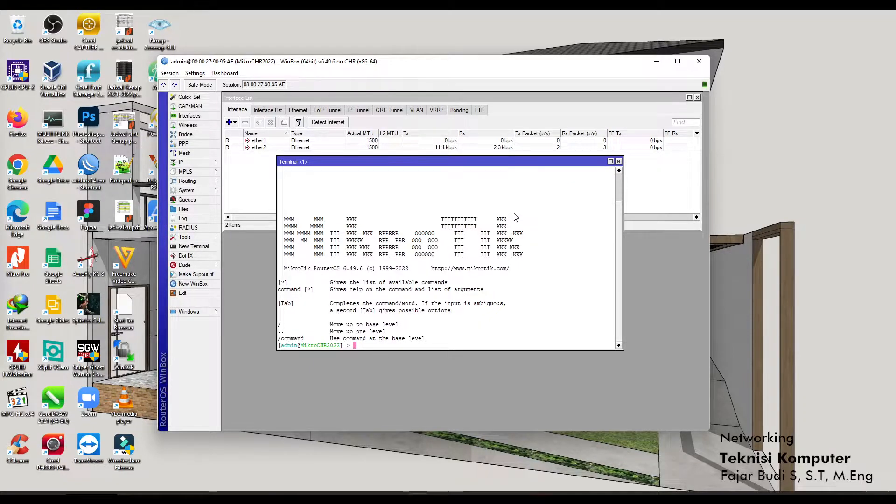
In a fresh terminal, ping 8.8.8.8 and stop it to see 0% loss.
{"action": "left_click", "coordinate": [618, 161]}
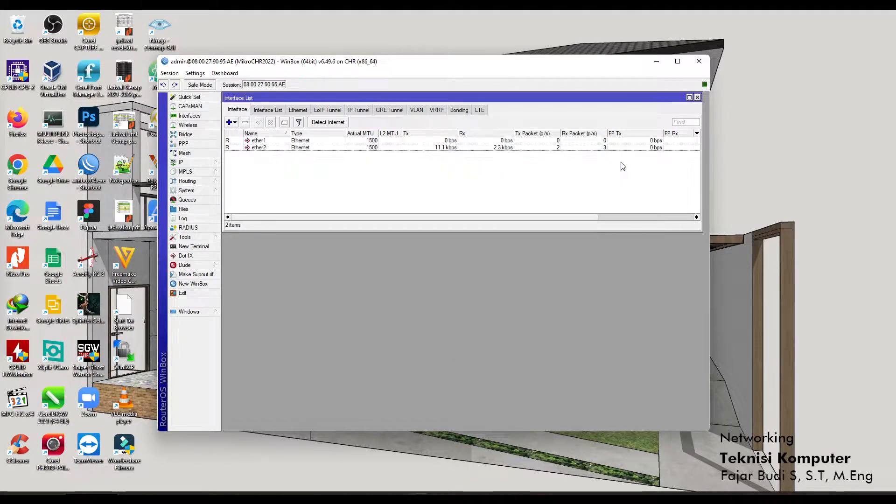
{"action": "left_click", "coordinate": [203, 251]}
{"action": "type", "text": "pi"}
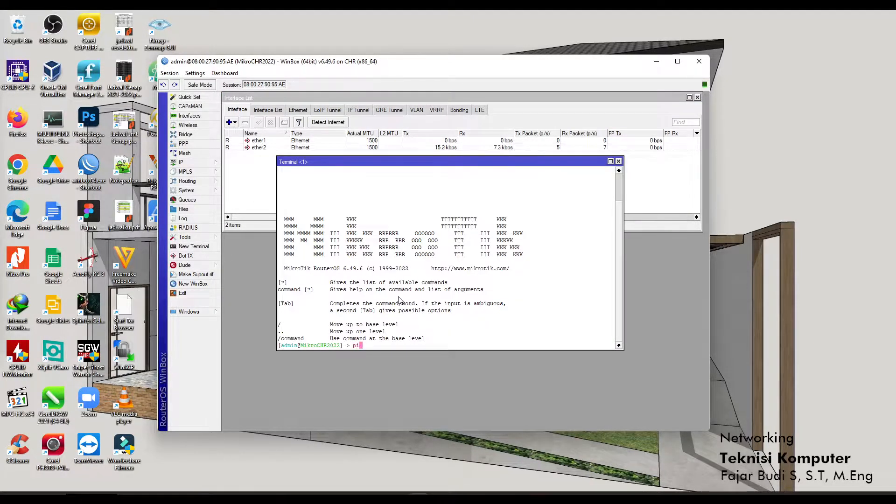
{"action": "type", "text": "ng 8.8.8.8"}
{"action": "key", "text": "Return"}
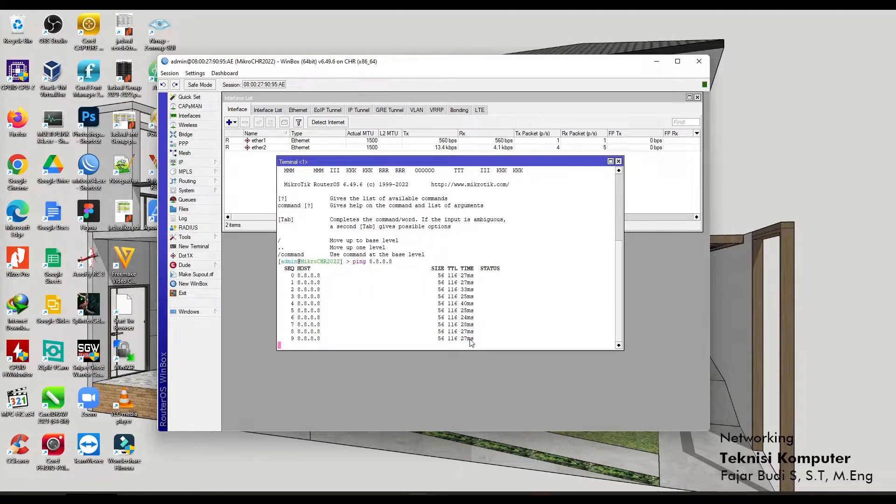
{"action": "key", "text": "ctrl+c"}
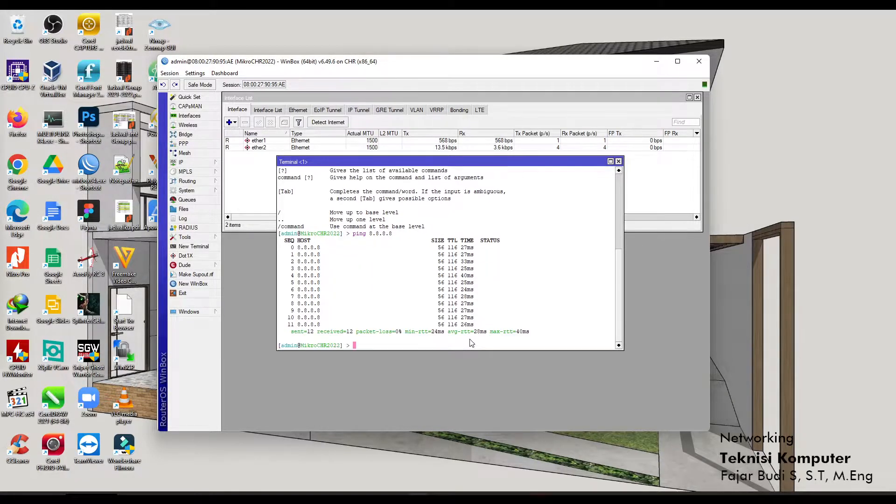
Ping google.com, stop it, and enlarge the terminal to show the full results.
{"action": "type", "text": "ping google.com"}
{"action": "key", "text": "Return"}
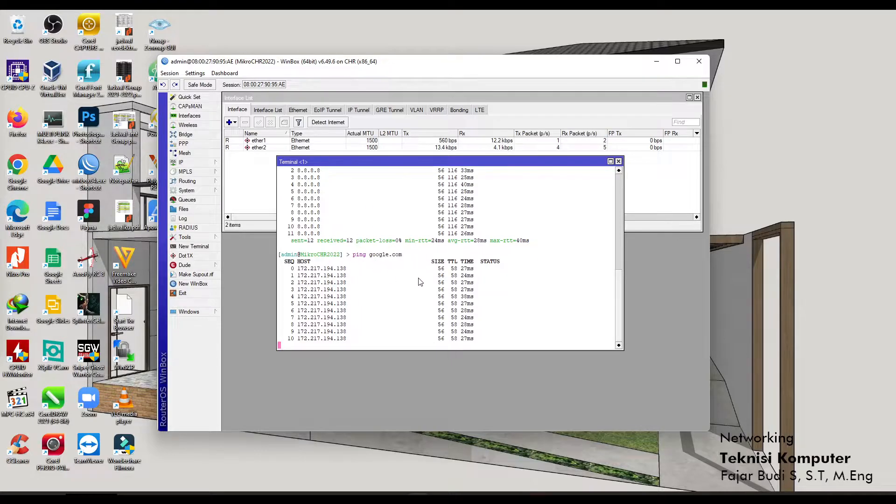
{"action": "key", "text": "ctrl+c"}
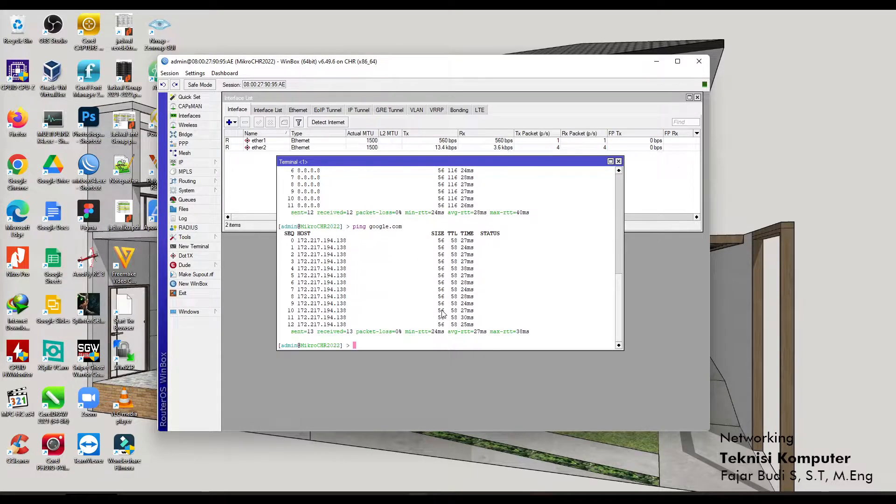
{"action": "left_click_drag", "start_coordinate": [625, 349], "coordinate": [638, 414]}
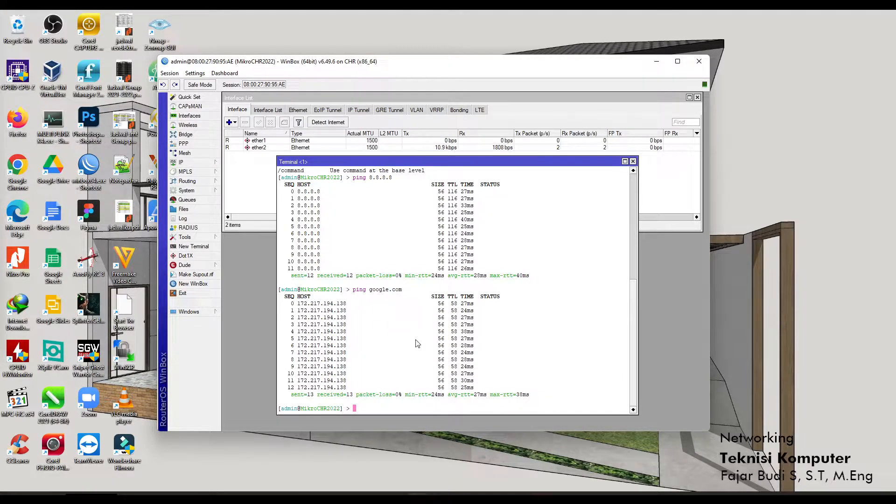
Open the router's IP > DNS settings and move the dialog up and left.
{"action": "left_click", "coordinate": [206, 162]}
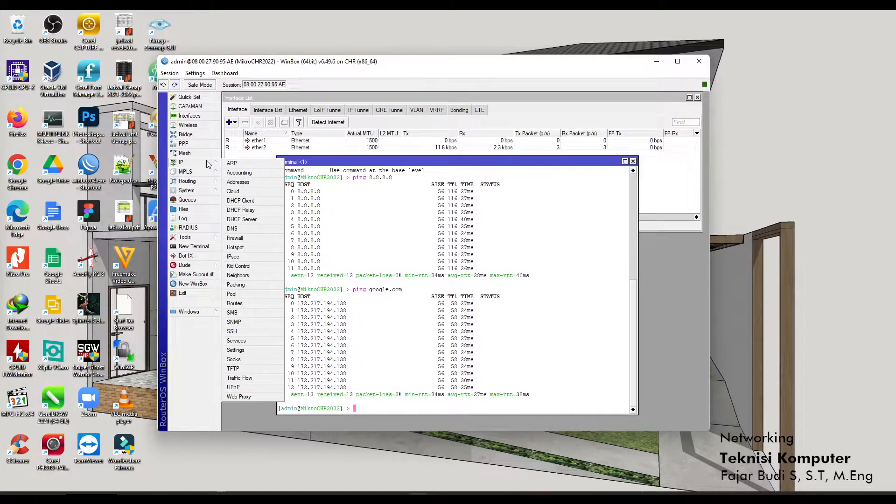
{"action": "left_click", "coordinate": [234, 228]}
{"action": "left_click_drag", "start_coordinate": [338, 227], "coordinate": [288, 200]}
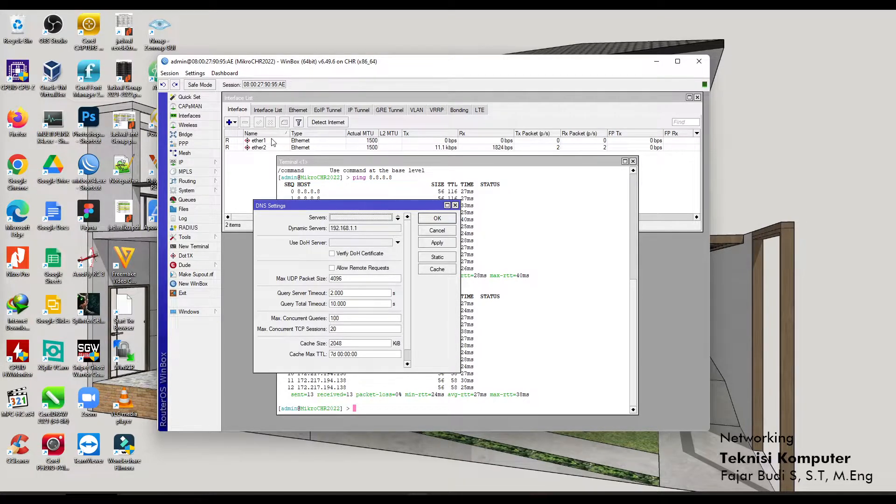
Open IP > Addresses, select 192.168.1.5/24 and arrange it beside DNS Settings.
{"action": "left_click", "coordinate": [208, 164]}
{"action": "left_click", "coordinate": [246, 181]}
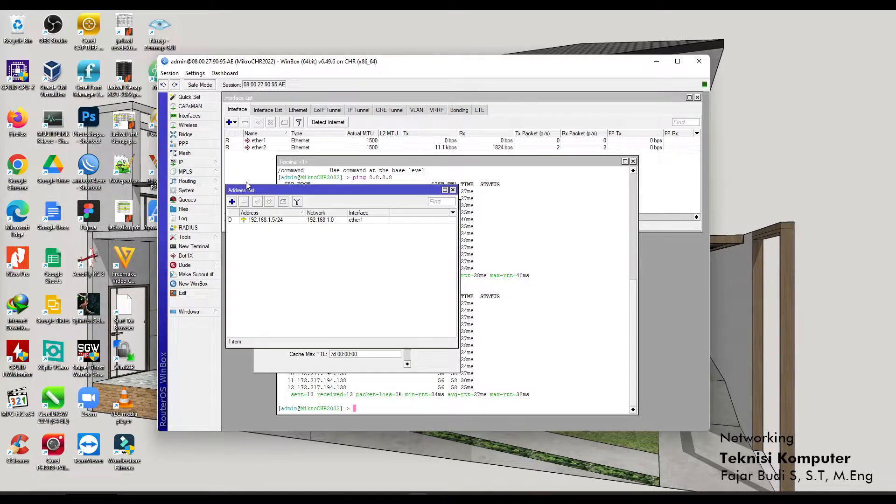
{"action": "left_click", "coordinate": [273, 221]}
{"action": "left_click_drag", "start_coordinate": [338, 191], "coordinate": [538, 219]}
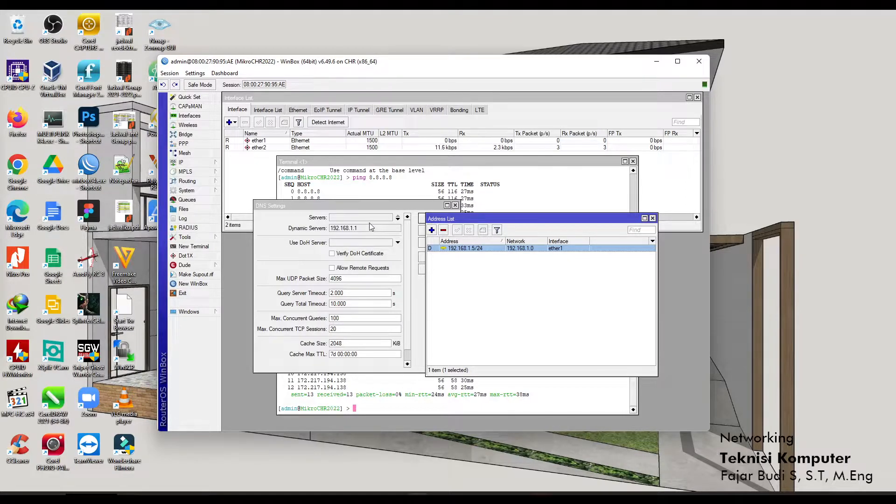
{"action": "left_click_drag", "start_coordinate": [368, 210], "coordinate": [353, 192]}
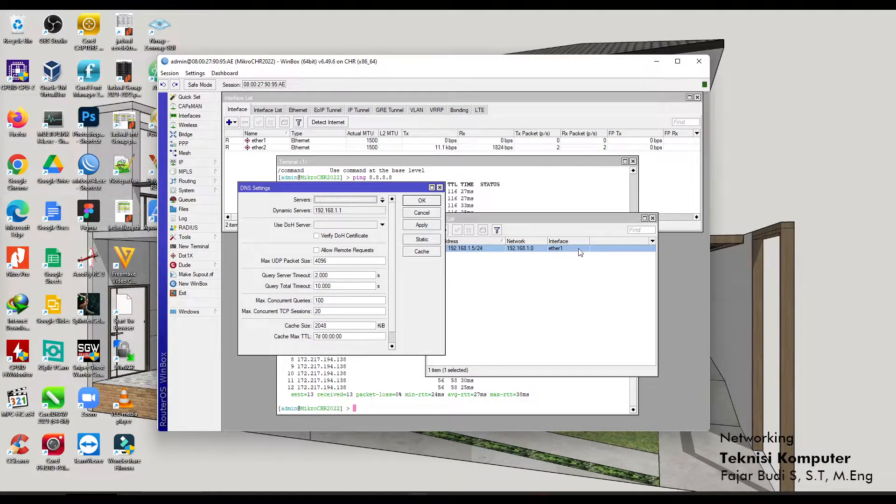
{"action": "left_click", "coordinate": [652, 219]}
{"action": "left_click", "coordinate": [653, 218]}
Move the DNS Settings window up and to the right.
{"action": "left_click_drag", "start_coordinate": [403, 185], "coordinate": [616, 142]}
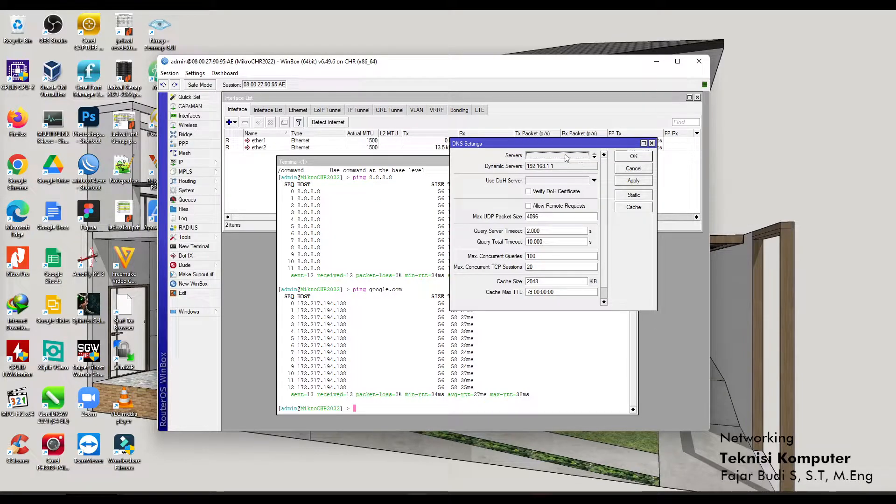
Allow remote DNS requests and apply 1.1.1.1 as the only DNS server, discarding a trial 8.8.8.8 row.
{"action": "left_click", "coordinate": [535, 207]}
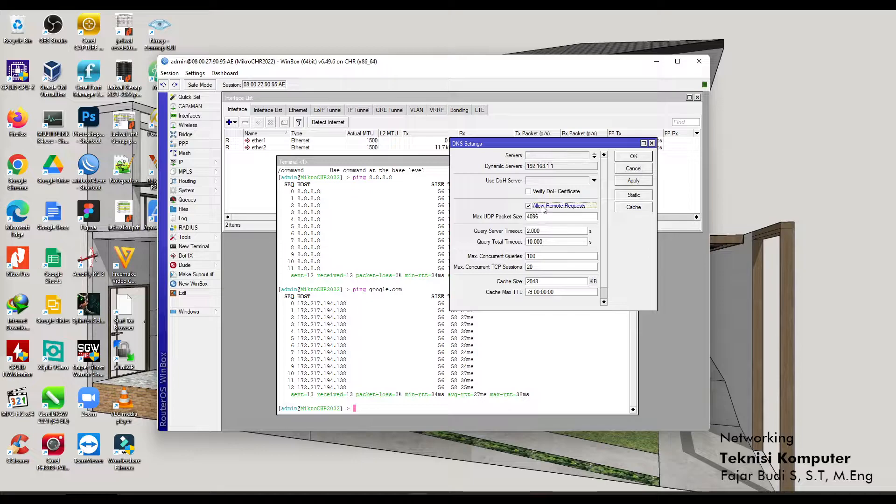
{"action": "left_click", "coordinate": [557, 155]}
{"action": "type", "text": "1.1.1"}
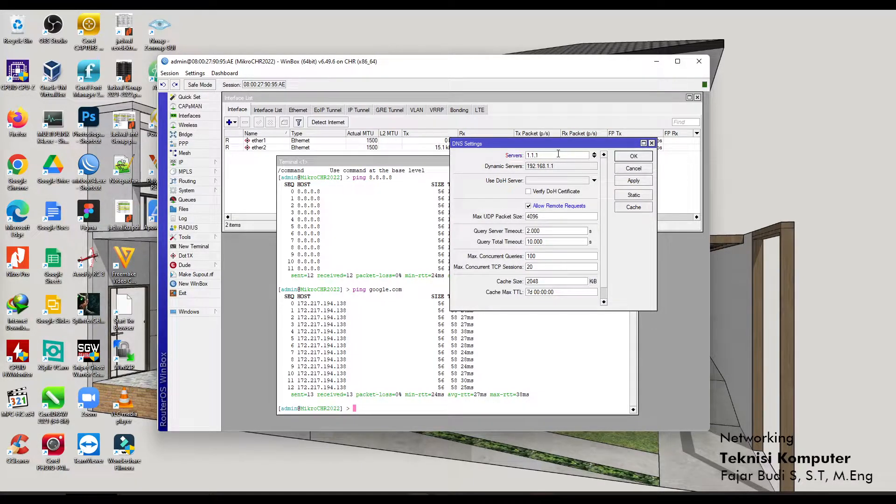
{"action": "type", "text": ".1"}
{"action": "left_click", "coordinate": [595, 157]}
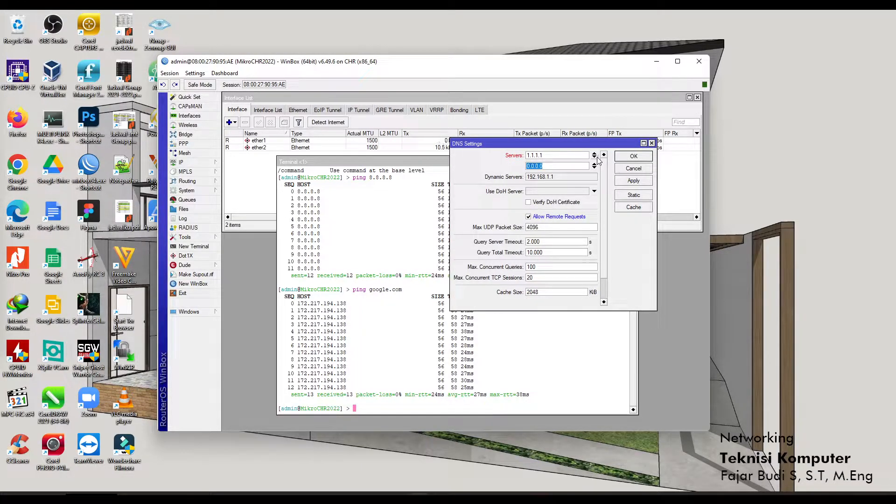
{"action": "type", "text": "8.8.8.8"}
{"action": "left_click", "coordinate": [595, 166]}
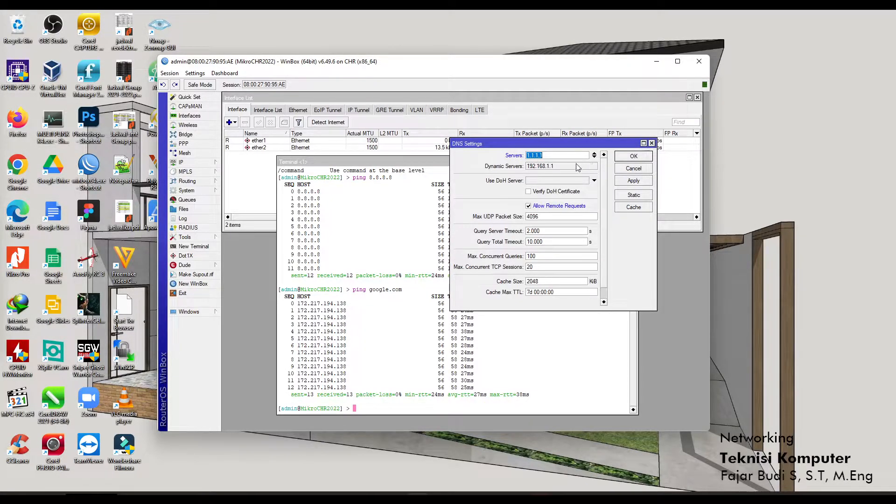
{"action": "left_click", "coordinate": [639, 183]}
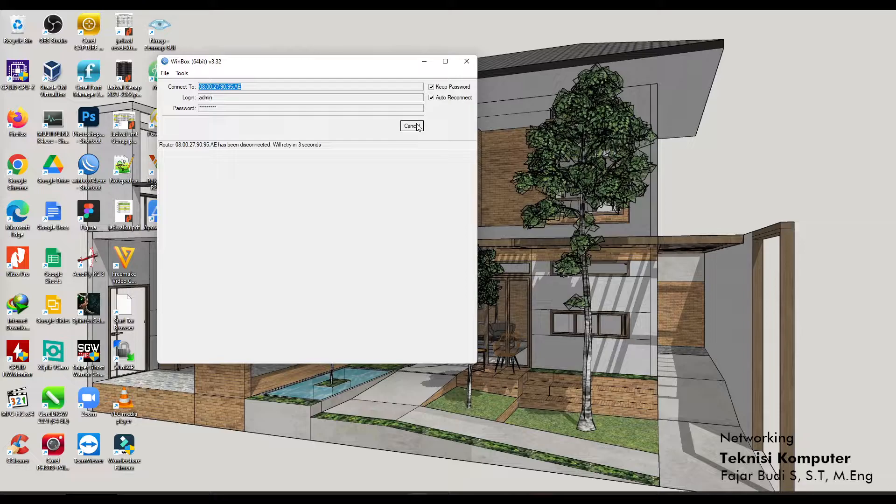
Reconnect to MikroCHR2022 from Neighbors and apply 1.1.1.1 as the DNS server.
{"action": "left_click", "coordinate": [416, 130]}
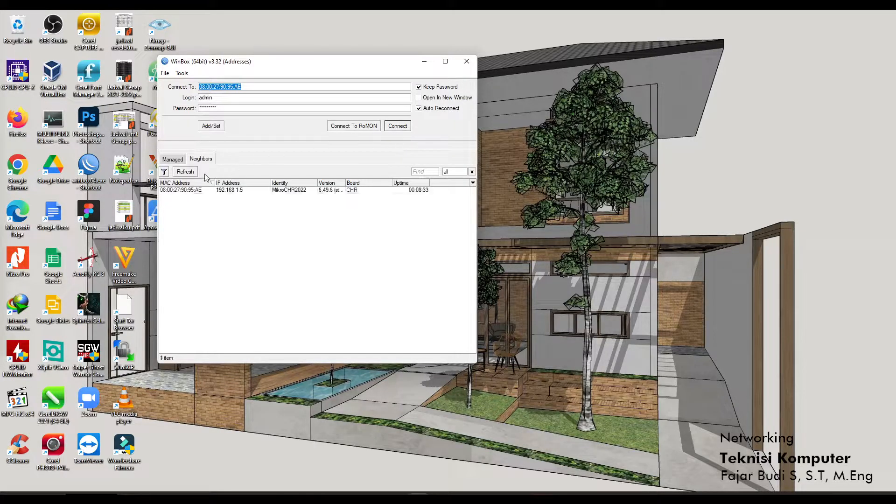
{"action": "left_click", "coordinate": [192, 189]}
{"action": "left_click", "coordinate": [396, 127]}
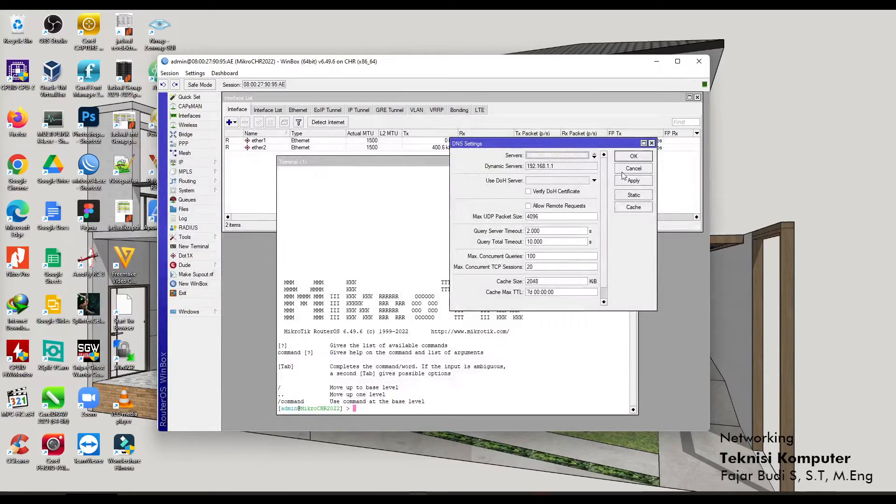
{"action": "left_click", "coordinate": [575, 156]}
{"action": "type", "text": "1."}
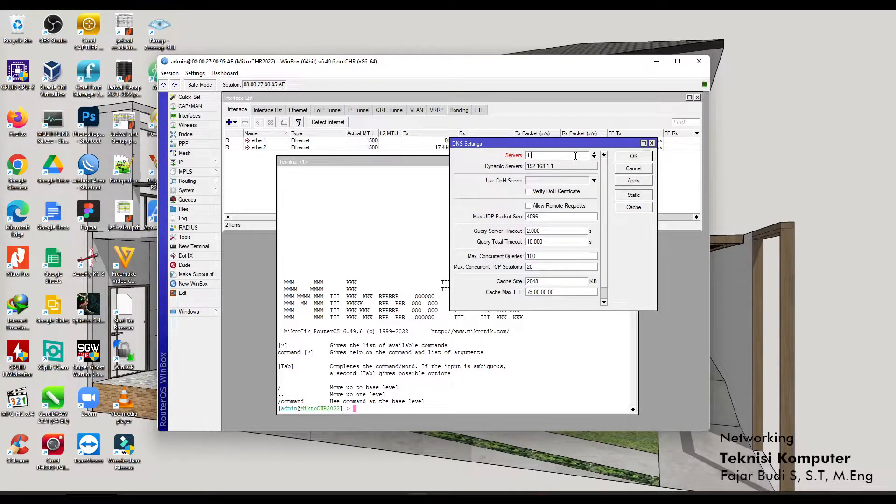
{"action": "type", "text": "1.1.1"}
{"action": "left_click", "coordinate": [633, 181]}
{"action": "left_click", "coordinate": [638, 158]}
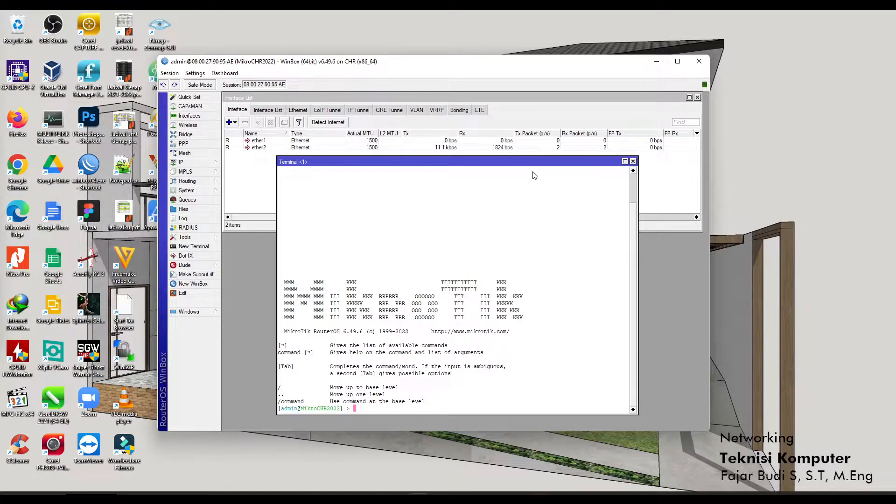
Back in IP > DNS, allow remote requests and confirm the settings with OK.
{"action": "left_click_drag", "start_coordinate": [530, 164], "coordinate": [532, 145]}
{"action": "left_click", "coordinate": [186, 162]}
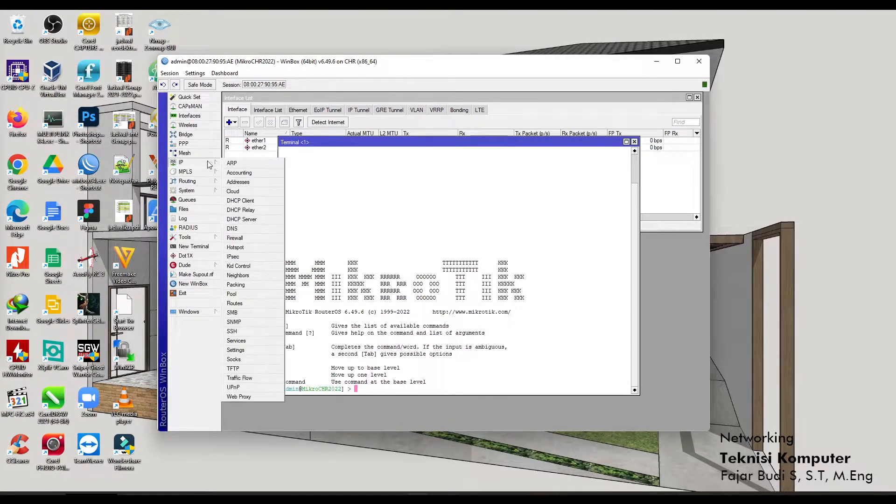
{"action": "left_click", "coordinate": [244, 229]}
{"action": "left_click", "coordinate": [640, 181]}
{"action": "left_click", "coordinate": [549, 206]}
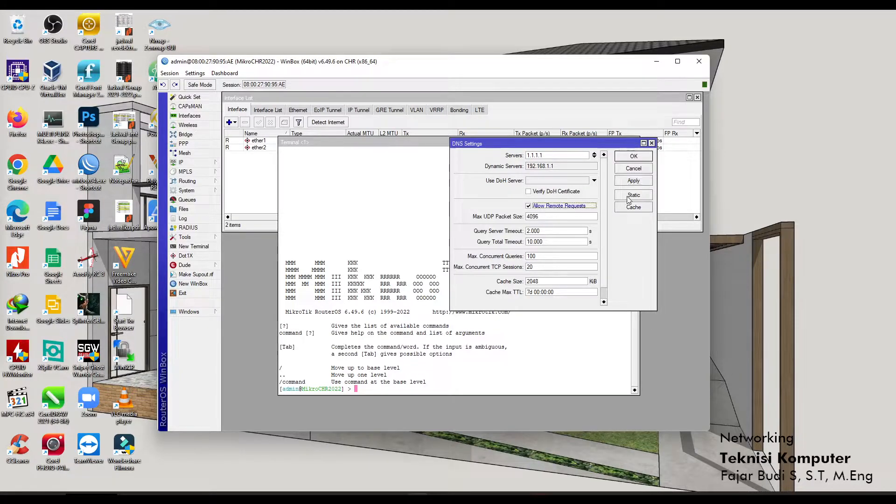
{"action": "left_click", "coordinate": [633, 156]}
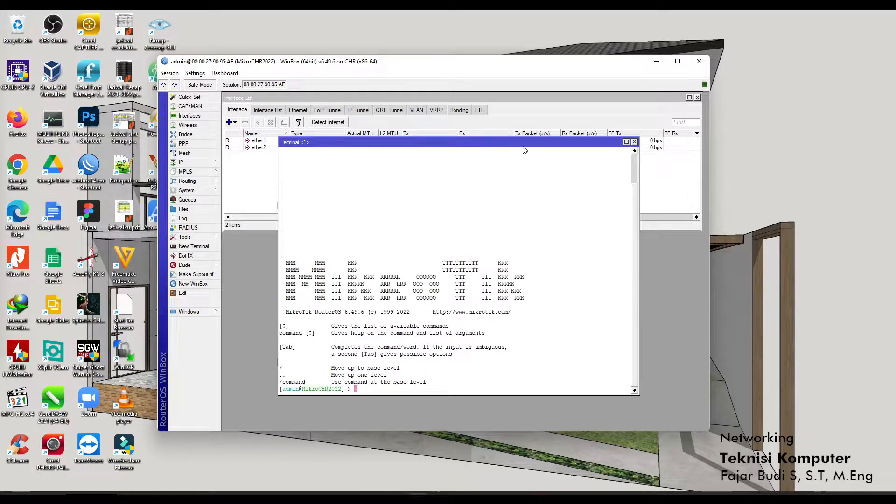
{"action": "left_click_drag", "start_coordinate": [525, 150], "coordinate": [491, 167]}
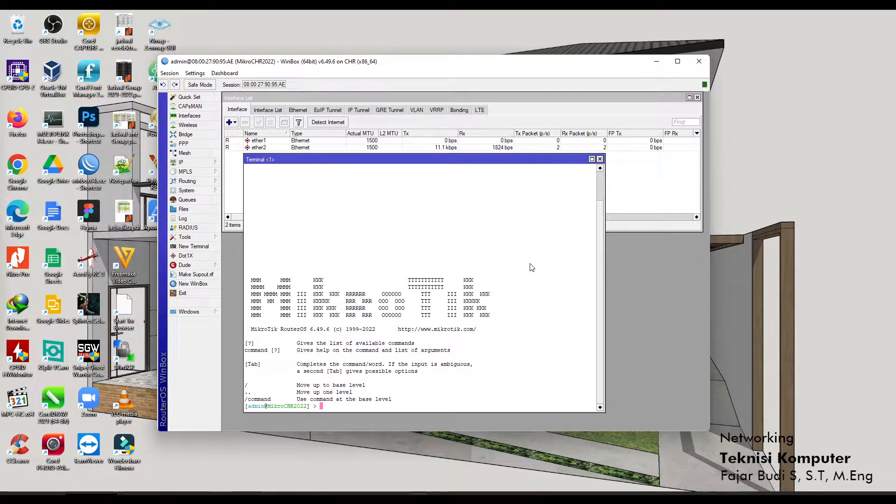
Ping 8.8.8.8 and then google.com from the router terminal.
{"action": "type", "text": "ping 8.8."}
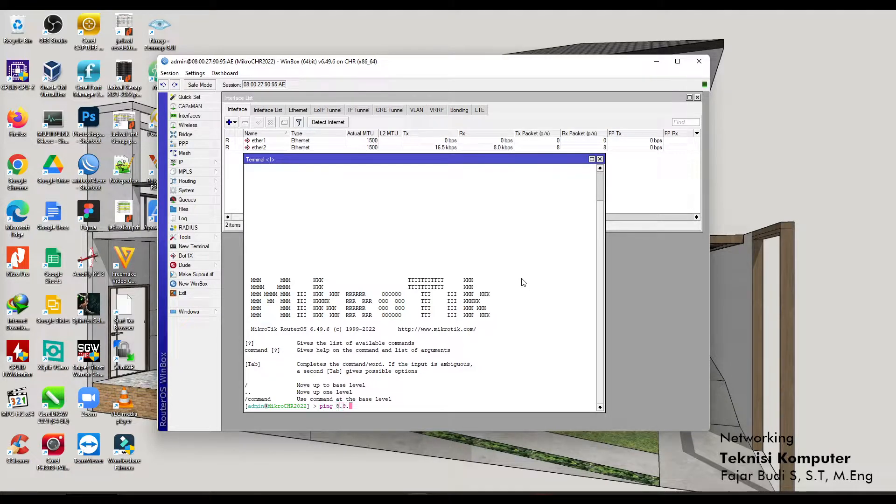
{"action": "type", "text": "8.8."}
{"action": "key", "text": "Return"}
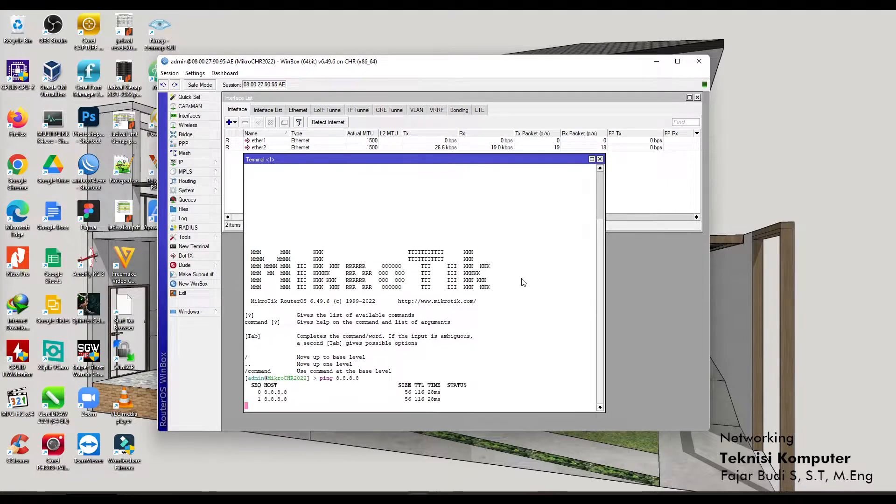
{"action": "key", "text": "ctrl+c"}
{"action": "key", "text": "Up"}
{"action": "key", "text": "Return"}
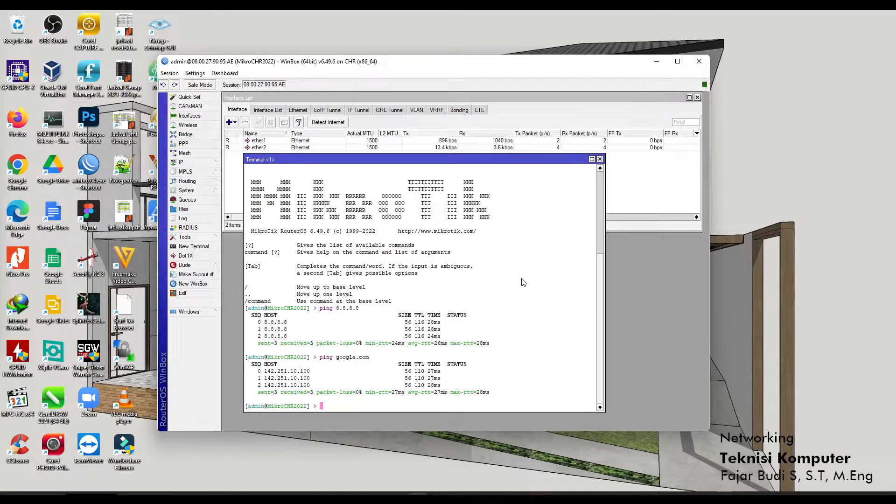
Close the terminal, open IP > Addresses and bring up VirtualBox Manager.
{"action": "left_click", "coordinate": [600, 160]}
{"action": "left_click", "coordinate": [211, 163]}
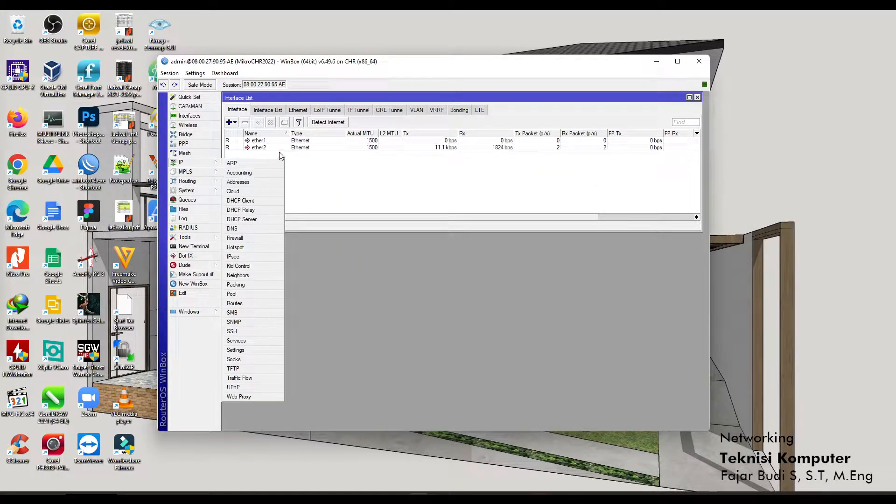
{"action": "left_click", "coordinate": [256, 182]}
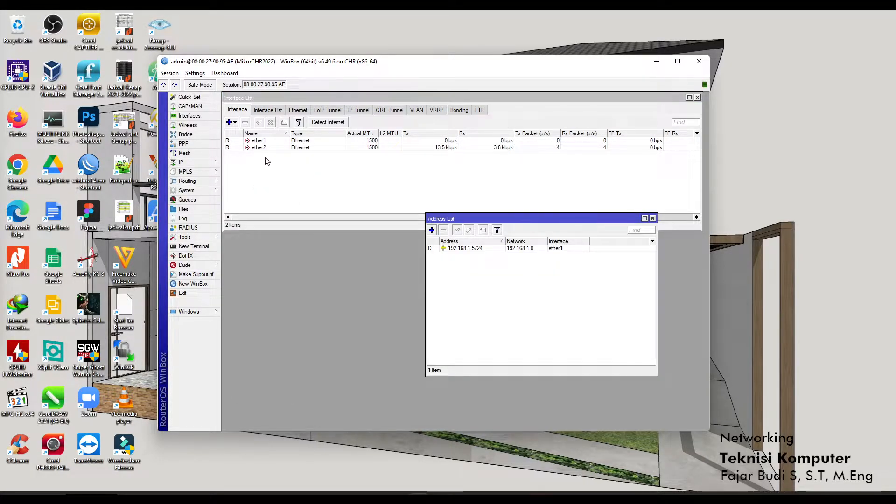
{"action": "mouse_move", "coordinate": [499, 498]}
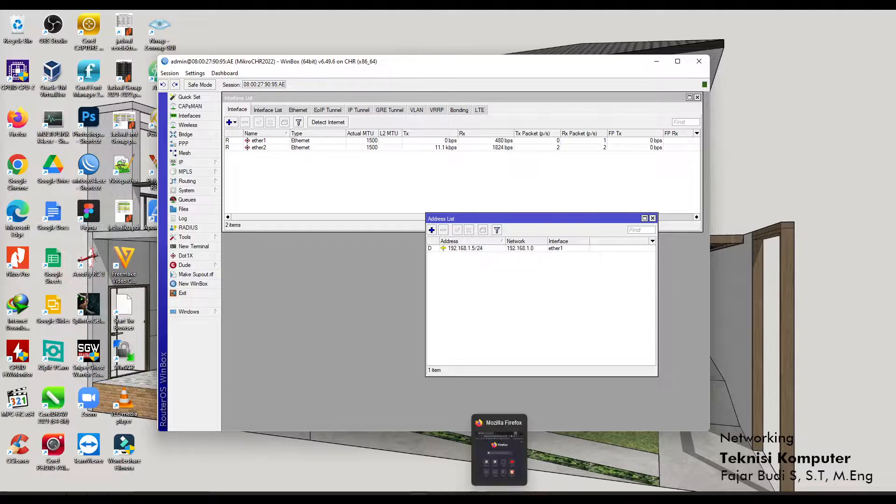
{"action": "left_click", "coordinate": [558, 497]}
Review Simulasi_Mikrotik's Adapter 2 (Bridged Adapter) without changes, then minimize VirtualBox Manager.
{"action": "left_click", "coordinate": [462, 189]}
{"action": "left_click", "coordinate": [441, 199]}
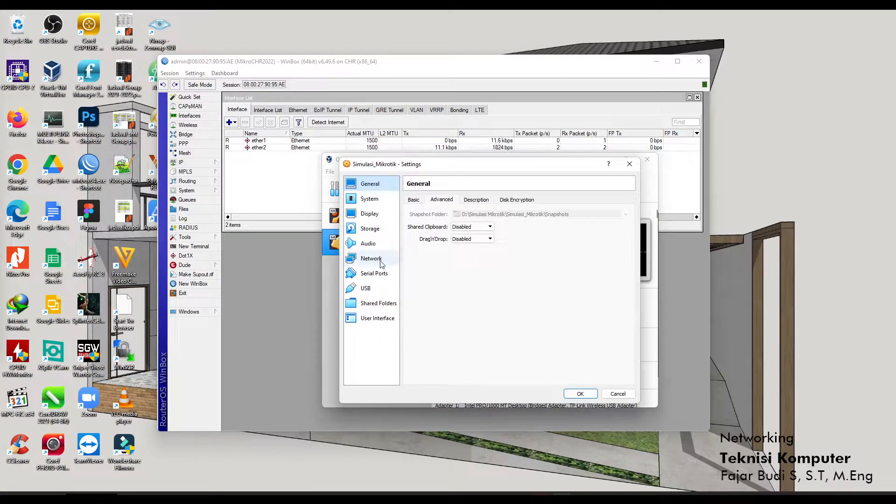
{"action": "left_click", "coordinate": [381, 262]}
{"action": "left_click", "coordinate": [453, 200]}
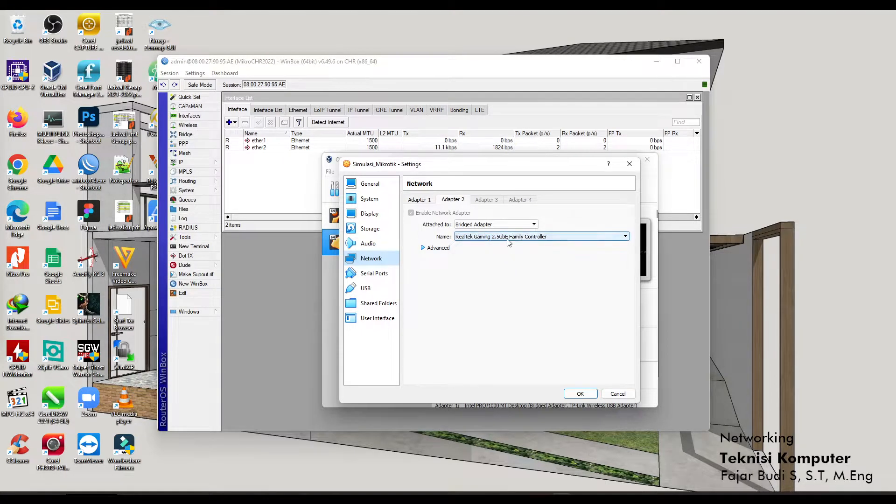
{"action": "left_click", "coordinate": [621, 397]}
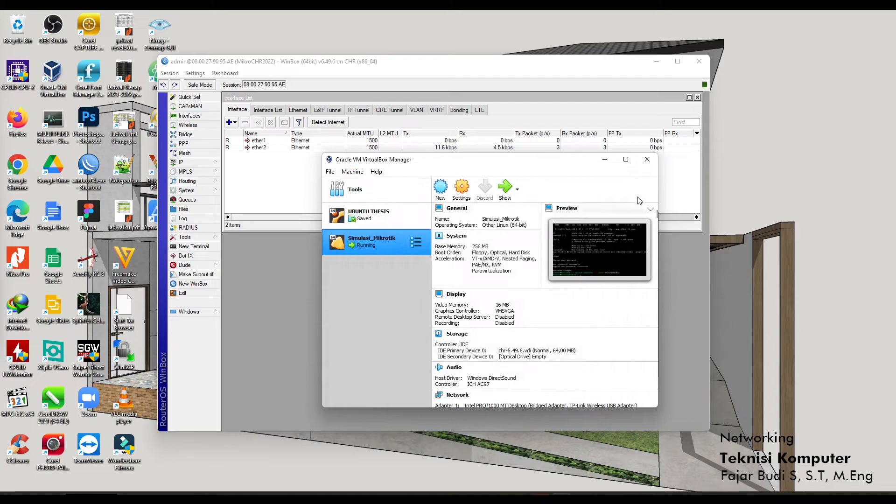
{"action": "left_click", "coordinate": [605, 159]}
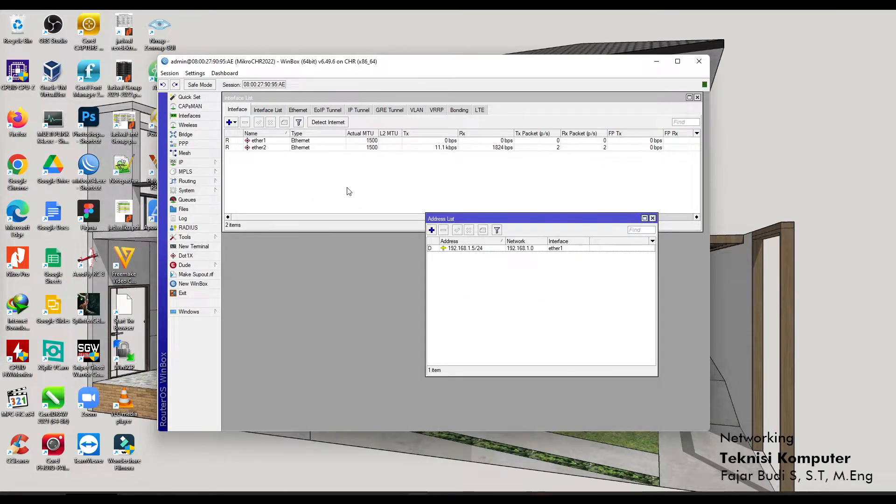
Close the old address list window and open a fresh IP > Addresses list.
{"action": "left_click", "coordinate": [281, 149]}
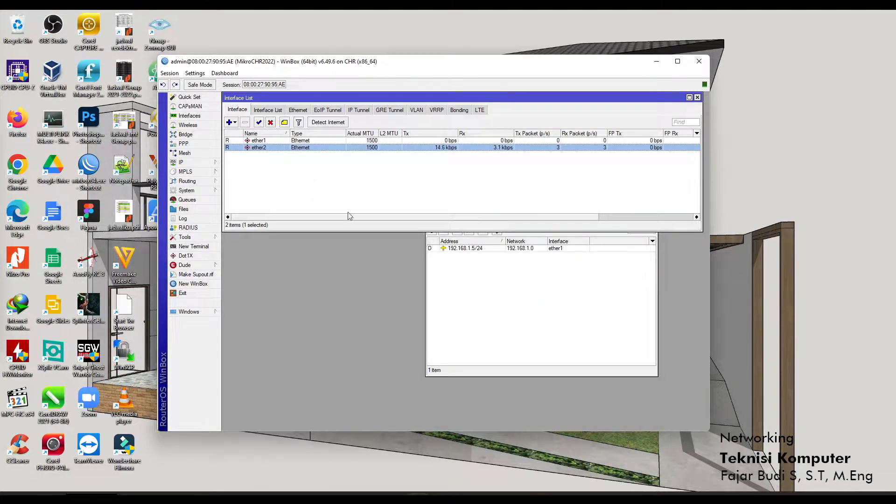
{"action": "left_click", "coordinate": [534, 316]}
{"action": "left_click_drag", "start_coordinate": [458, 222], "coordinate": [334, 242]}
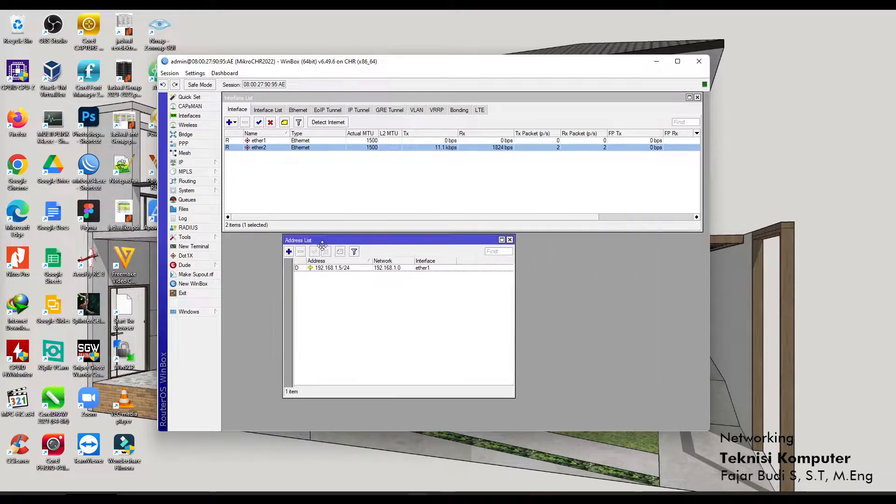
{"action": "left_click", "coordinate": [528, 238]}
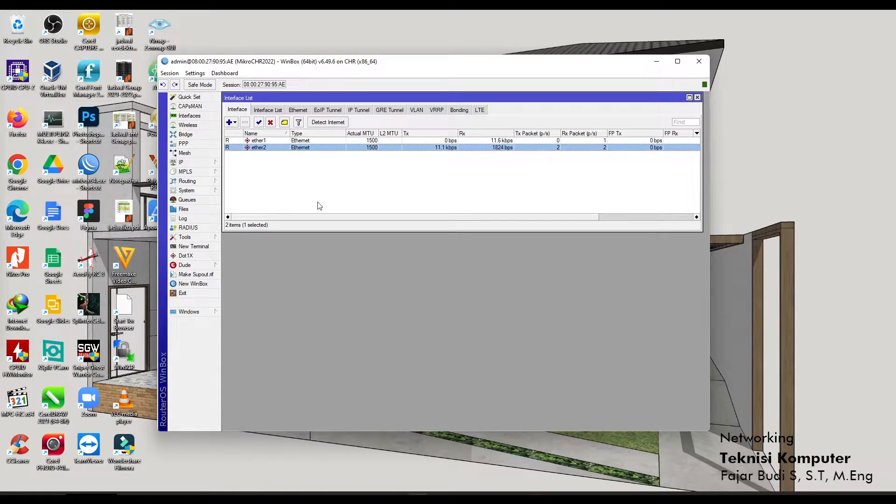
{"action": "left_click", "coordinate": [183, 163]}
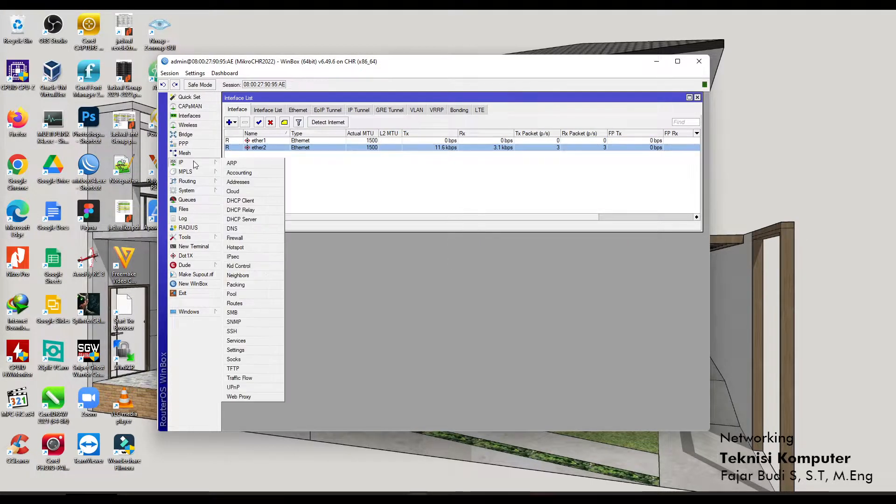
{"action": "left_click", "coordinate": [268, 182]}
Add address 192.168.101.1/24 on ether2 with network 192.168.101.0.
{"action": "left_click", "coordinate": [254, 258]}
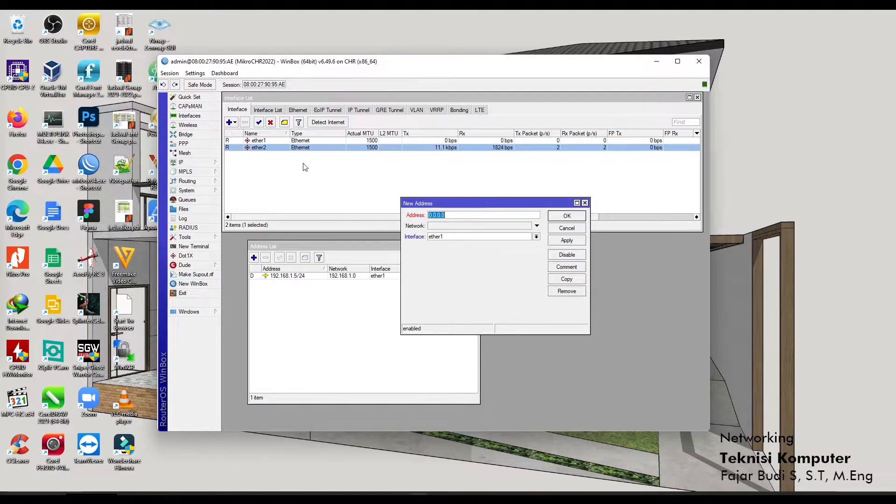
{"action": "left_click", "coordinate": [481, 236]}
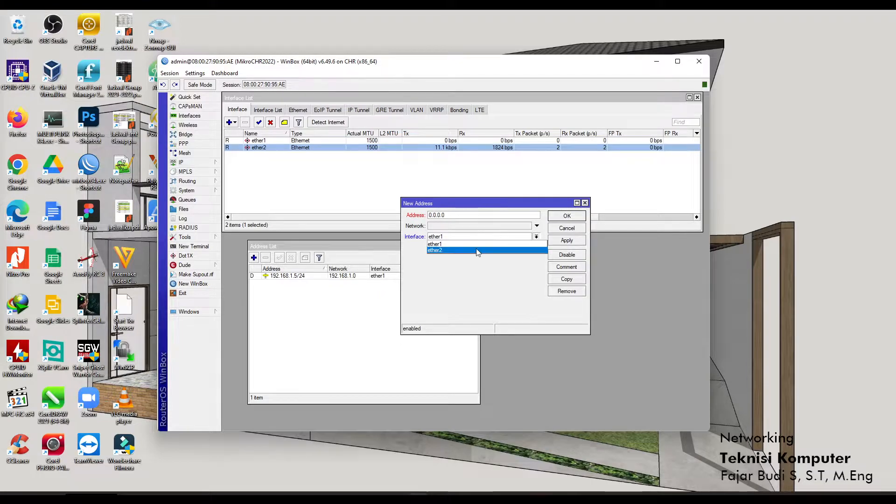
{"action": "left_click", "coordinate": [477, 252]}
{"action": "left_click_drag", "start_coordinate": [472, 217], "coordinate": [409, 220]}
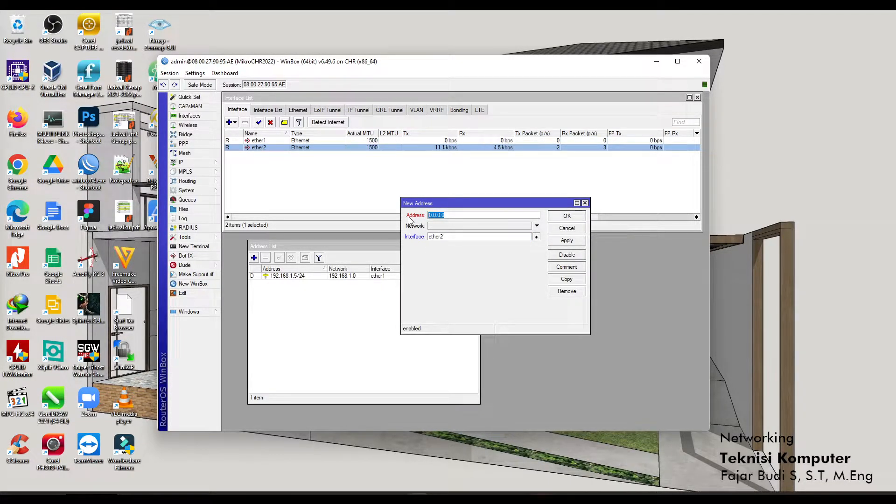
{"action": "type", "text": "192.168.101.1/24"}
{"action": "left_click", "coordinate": [480, 226]}
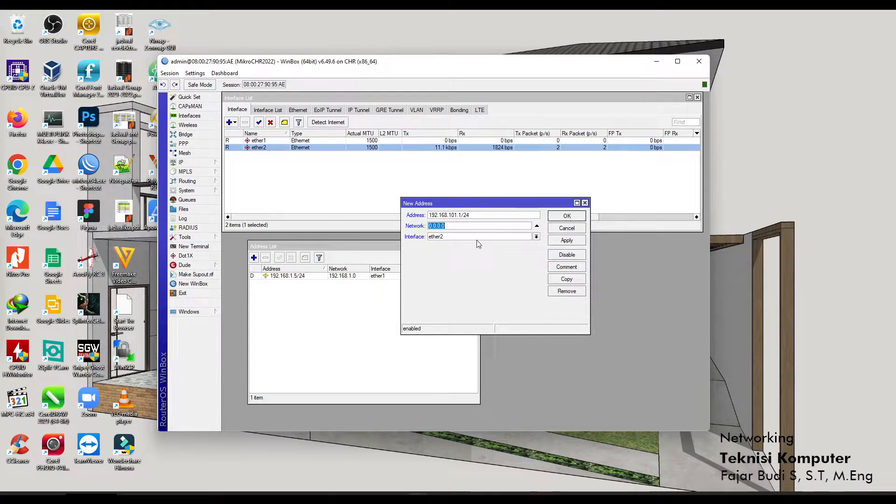
{"action": "type", "text": "192.168.101.0"}
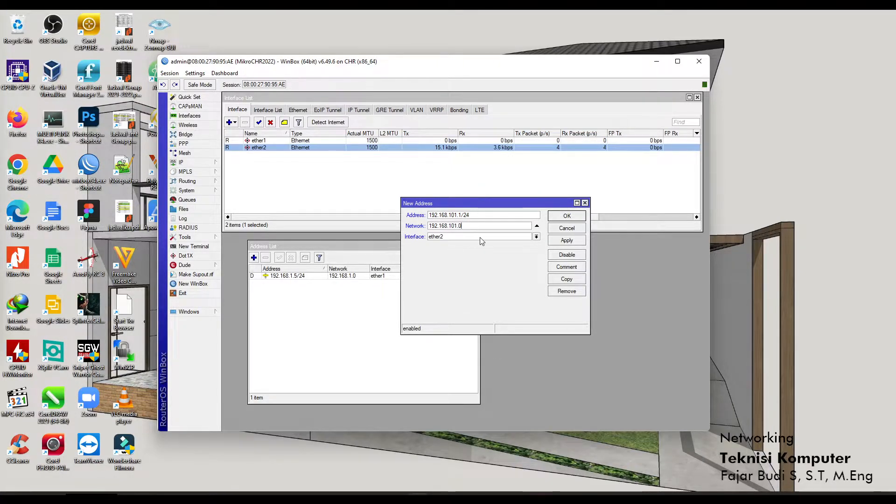
{"action": "left_click", "coordinate": [565, 242]}
{"action": "left_click", "coordinate": [568, 218]}
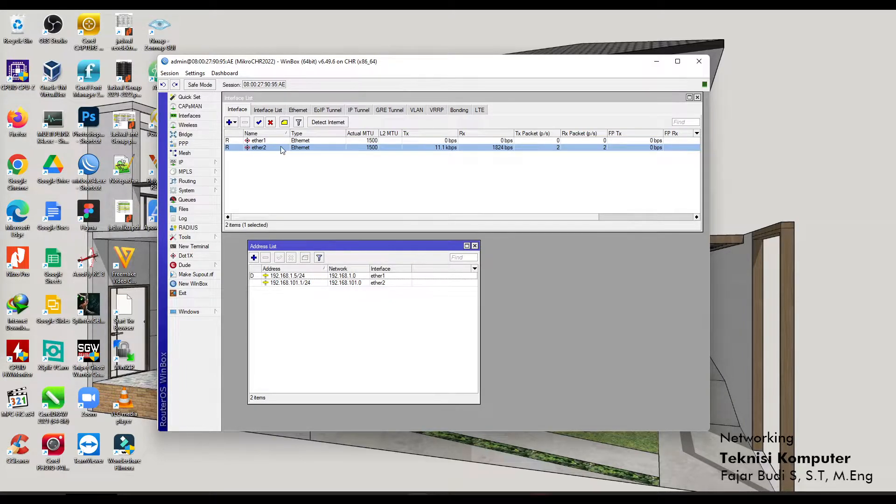
Select the new 192.168.101.1/24 entry and move the address list window up.
{"action": "left_click", "coordinate": [288, 284]}
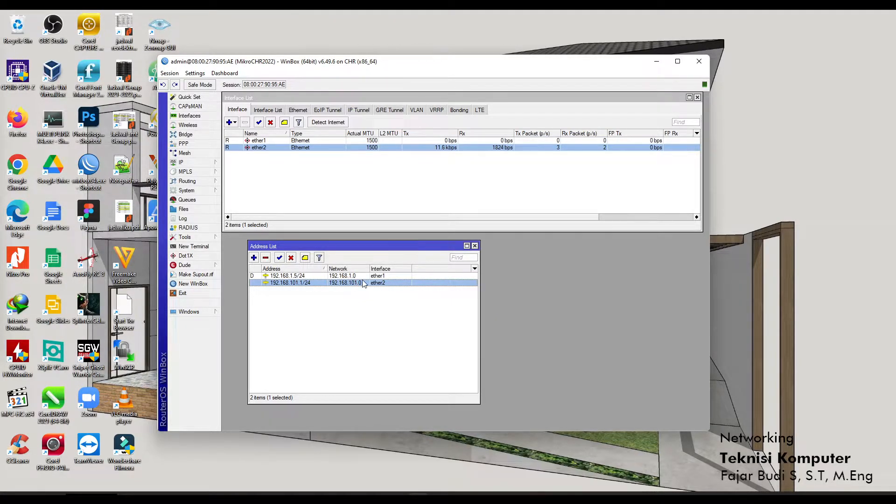
{"action": "left_click", "coordinate": [205, 165]}
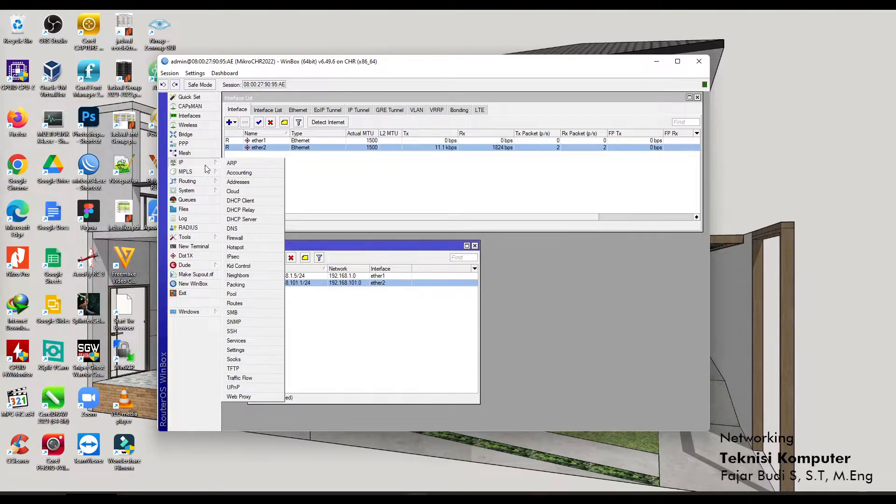
{"action": "left_click_drag", "start_coordinate": [383, 246], "coordinate": [361, 181]}
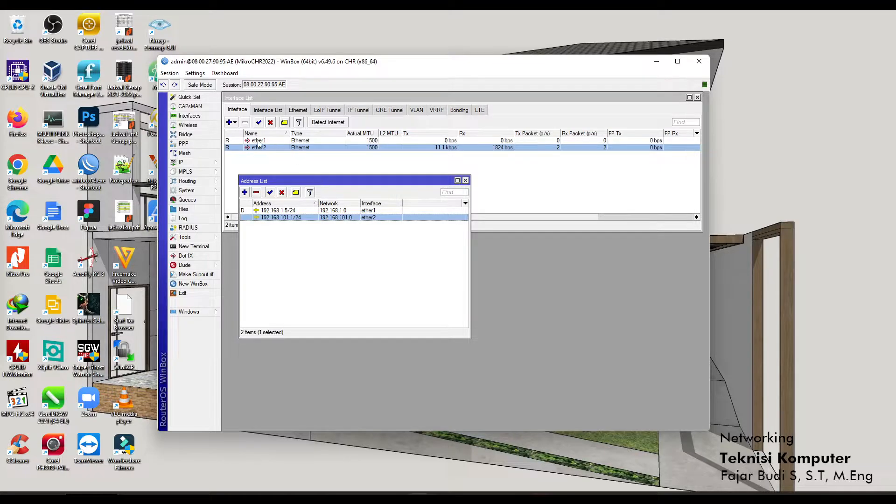
{"action": "left_click", "coordinate": [209, 162]}
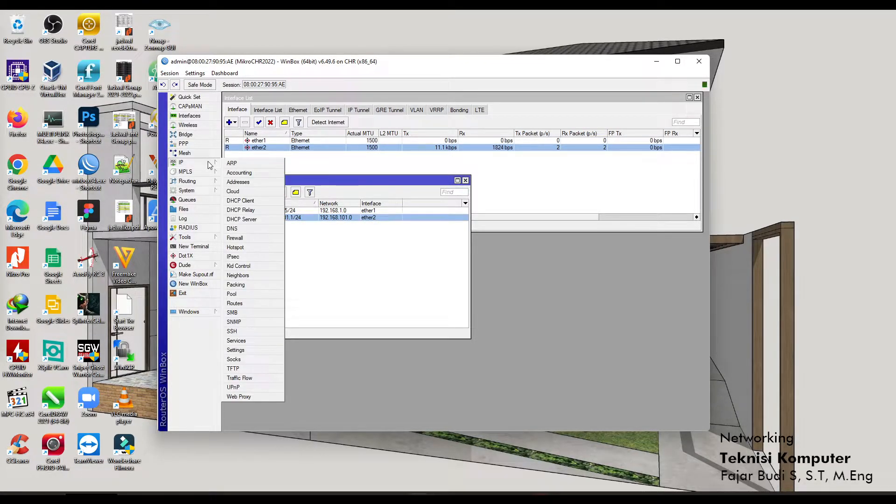
Open IP > DHCP Server and position its window beside the address list.
{"action": "left_click", "coordinate": [259, 220]}
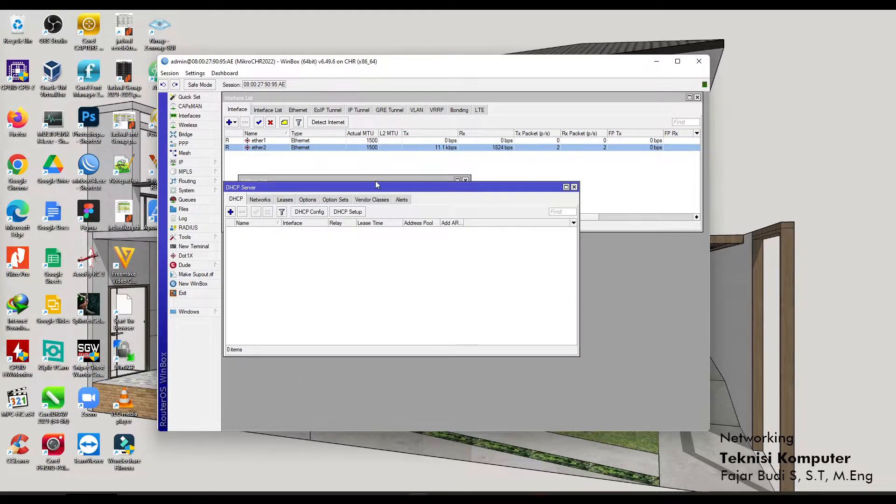
{"action": "left_click_drag", "start_coordinate": [373, 188], "coordinate": [463, 235]}
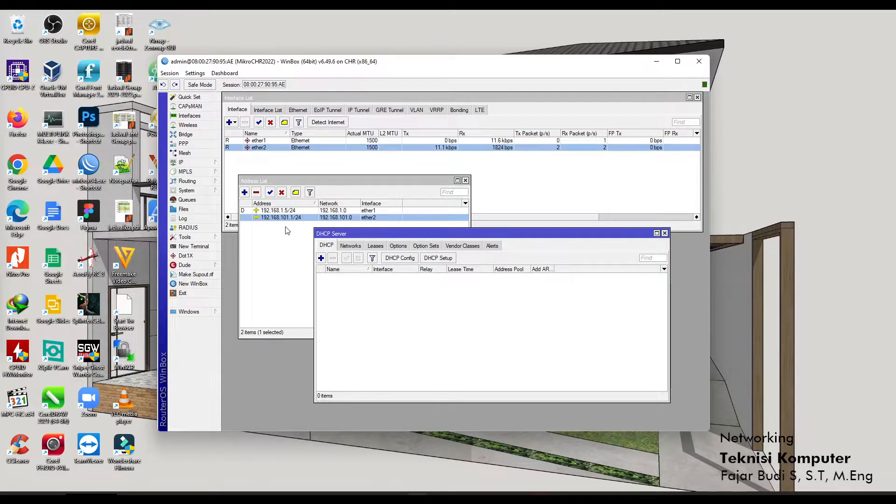
{"action": "left_click_drag", "start_coordinate": [363, 234], "coordinate": [367, 235]}
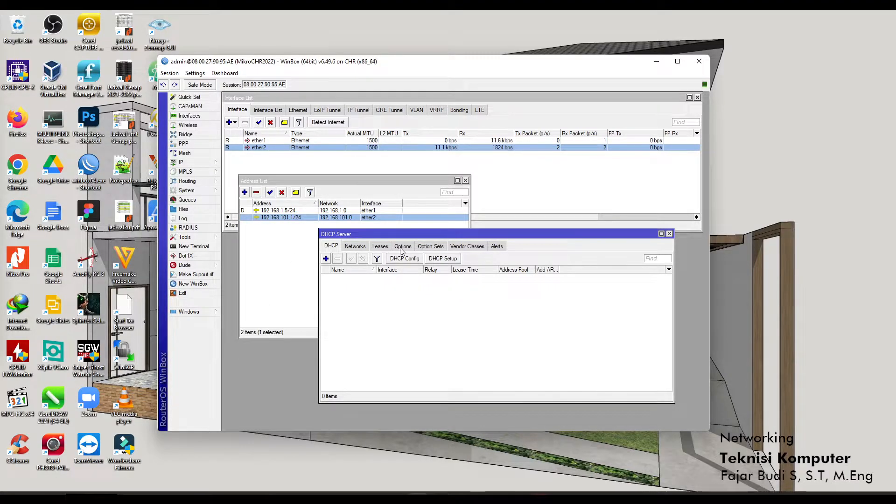
{"action": "left_click_drag", "start_coordinate": [392, 234], "coordinate": [391, 234]}
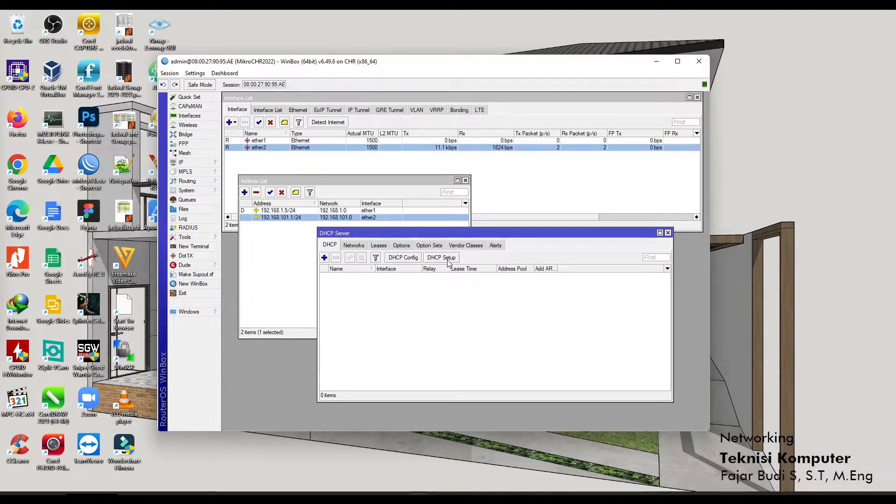
Run DHCP Setup on ether2, accepting 192.168.101.0/24, gateway 192.168.101.1 and the proposed pool.
{"action": "left_click", "coordinate": [447, 260]}
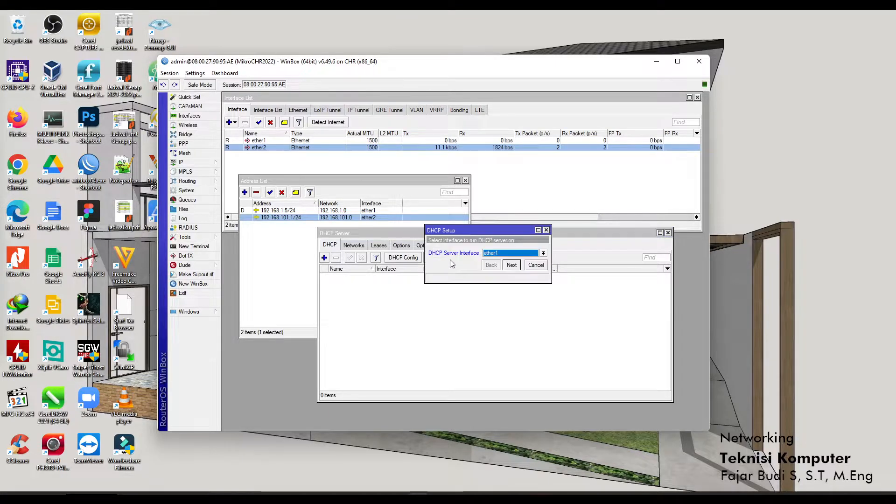
{"action": "left_click", "coordinate": [504, 254]}
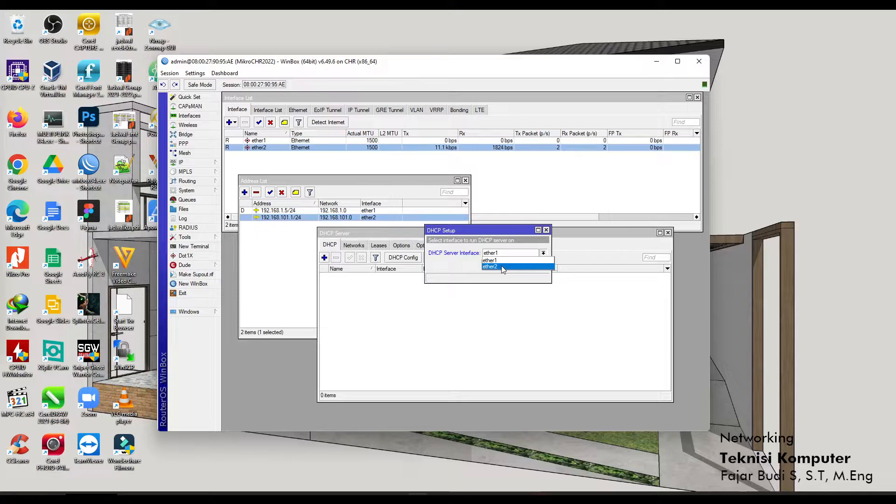
{"action": "left_click", "coordinate": [503, 267]}
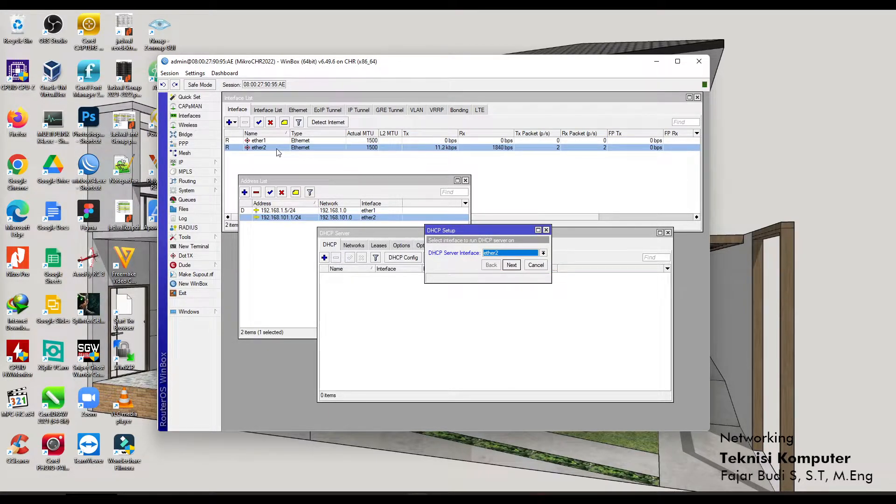
{"action": "left_click", "coordinate": [508, 267]}
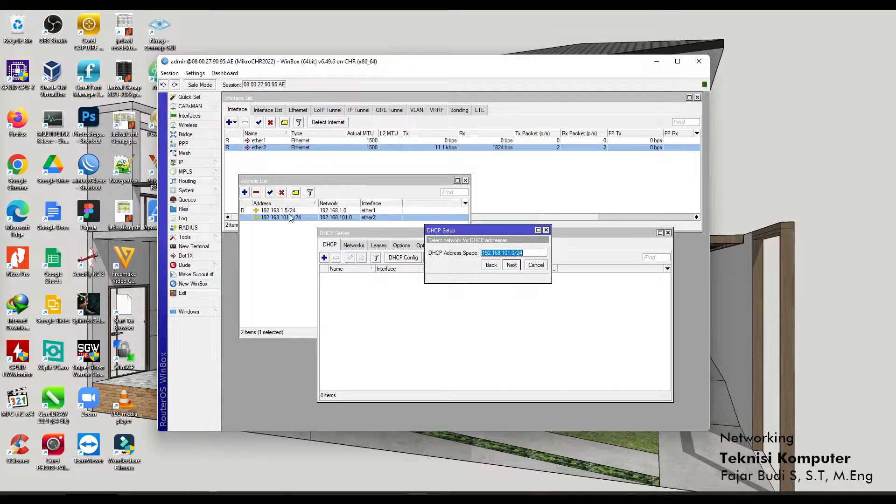
{"action": "left_click", "coordinate": [512, 266]}
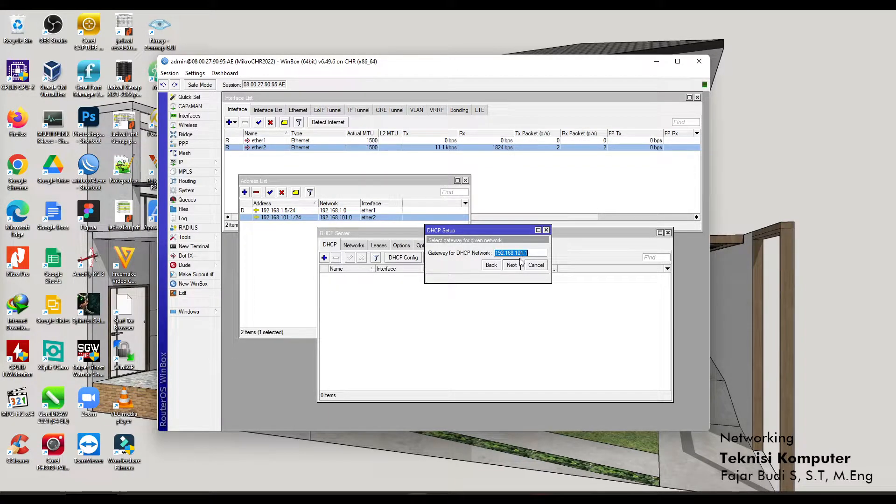
{"action": "left_click", "coordinate": [512, 265]}
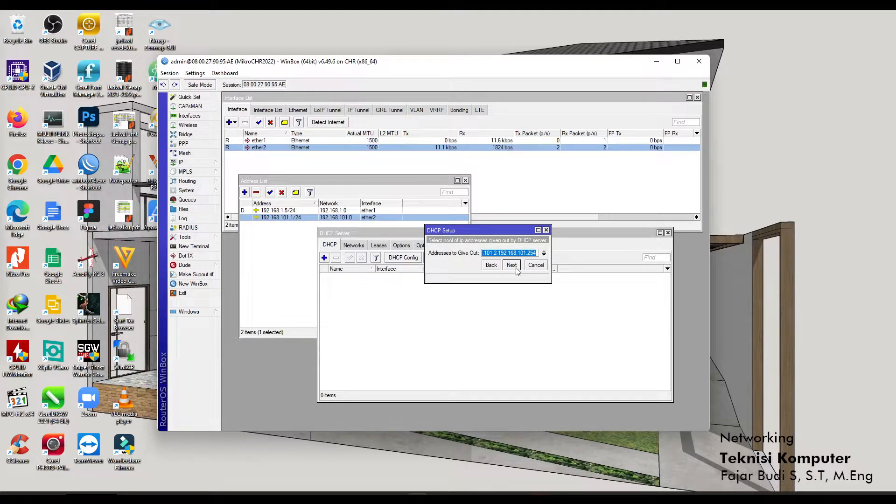
{"action": "left_click", "coordinate": [511, 265]}
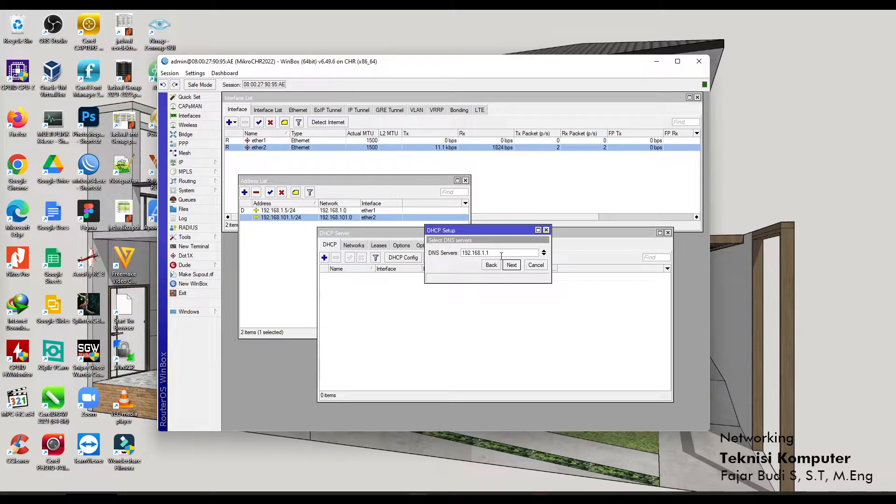
Check the router's DNS settings and close them again.
{"action": "left_click", "coordinate": [198, 163]}
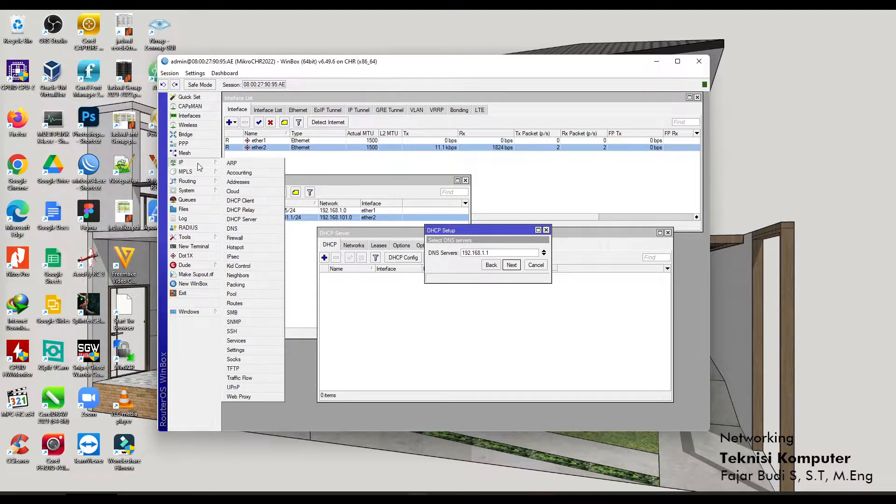
{"action": "left_click", "coordinate": [249, 231]}
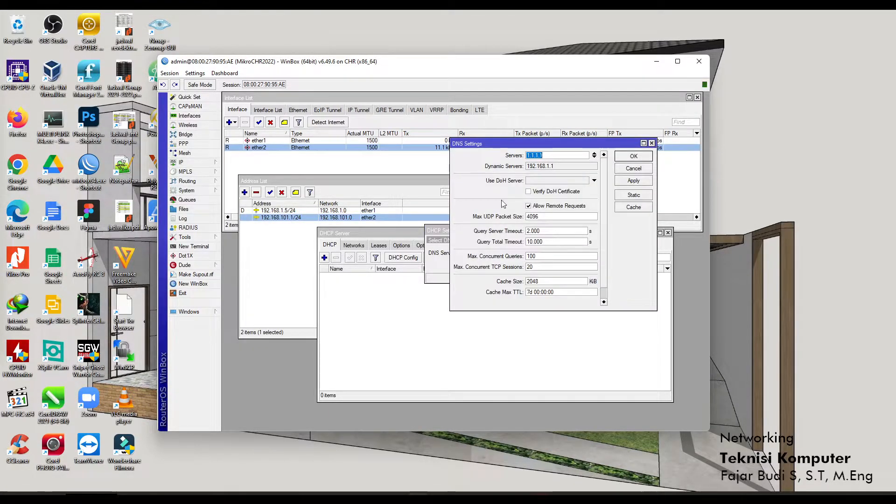
{"action": "left_click_drag", "start_coordinate": [630, 145], "coordinate": [553, 198]}
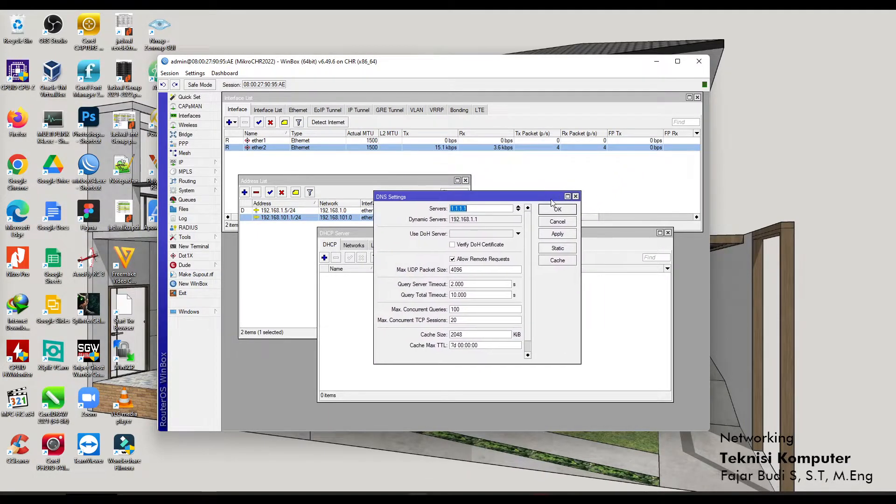
{"action": "left_click", "coordinate": [576, 196]}
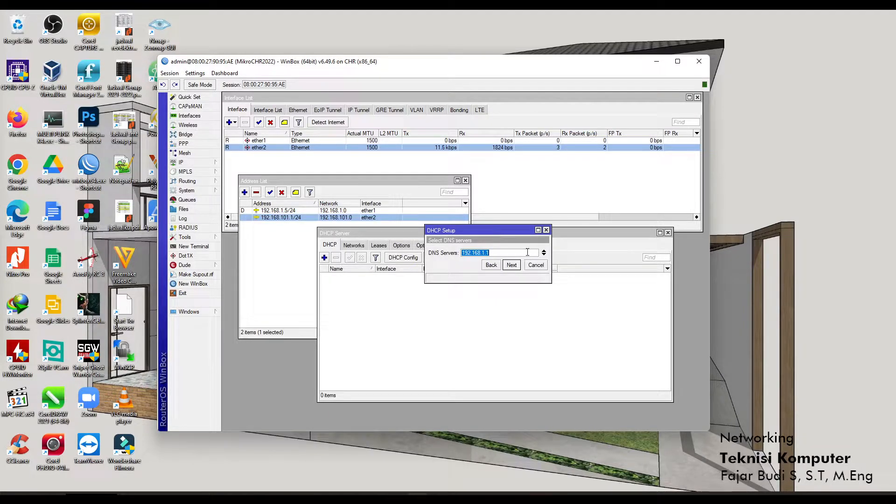
Give the DHCP server DNS 1.1.1.1 and a 00:10:00 lease, completing the setup.
{"action": "type", "text": "1.1.1.1"}
{"action": "left_click", "coordinate": [512, 265]}
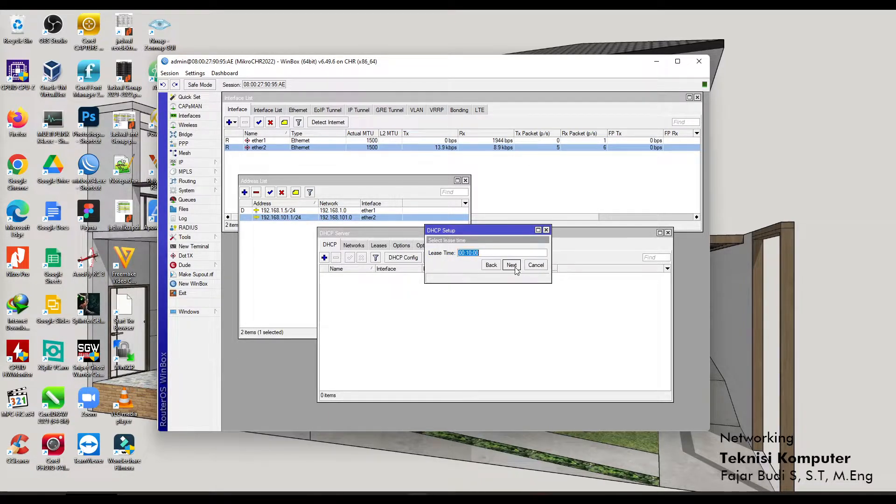
{"action": "left_click", "coordinate": [511, 265]}
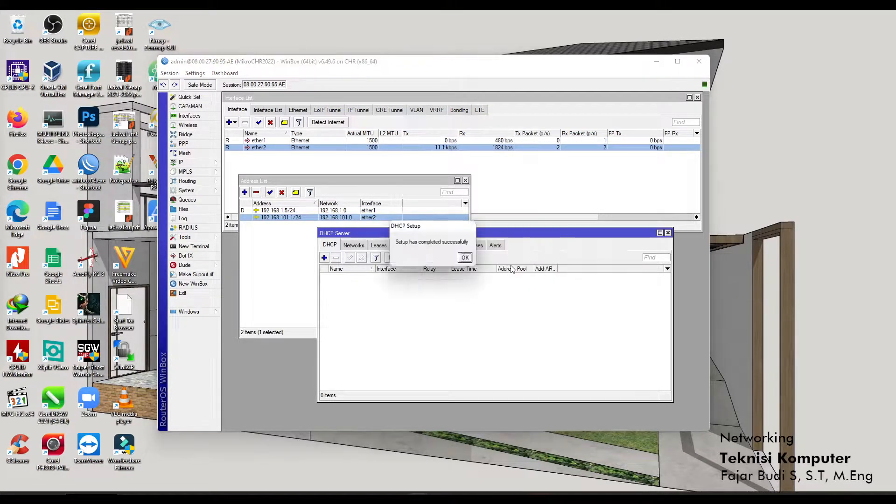
{"action": "left_click", "coordinate": [466, 258]}
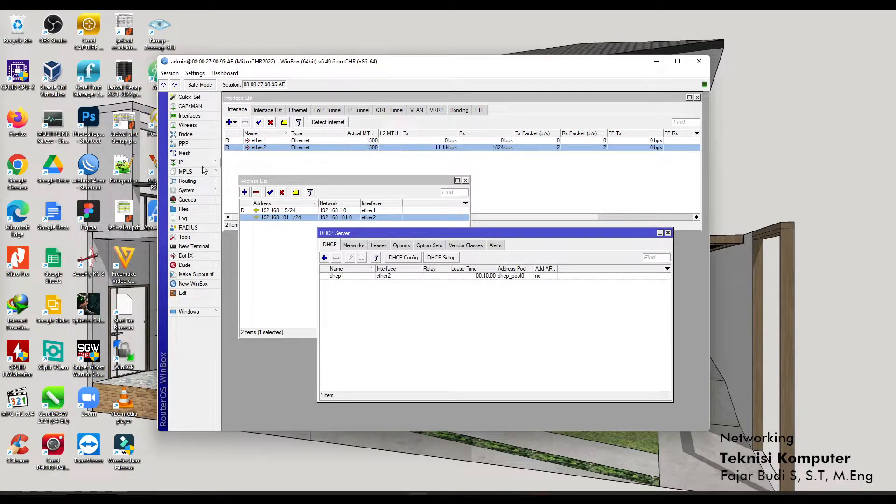
Open the IP > DHCP Client list alongside the DHCP server window.
{"action": "left_click", "coordinate": [280, 210]}
{"action": "left_click", "coordinate": [555, 233]}
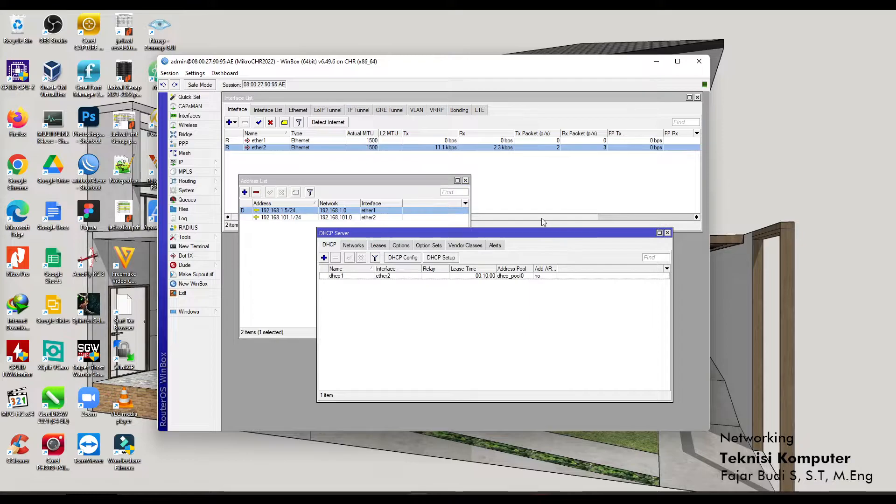
{"action": "left_click", "coordinate": [213, 164]}
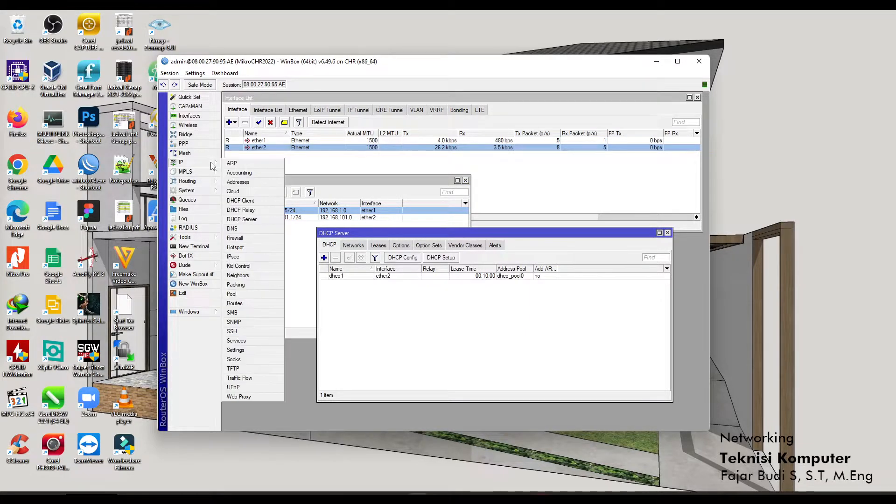
{"action": "left_click", "coordinate": [240, 201]}
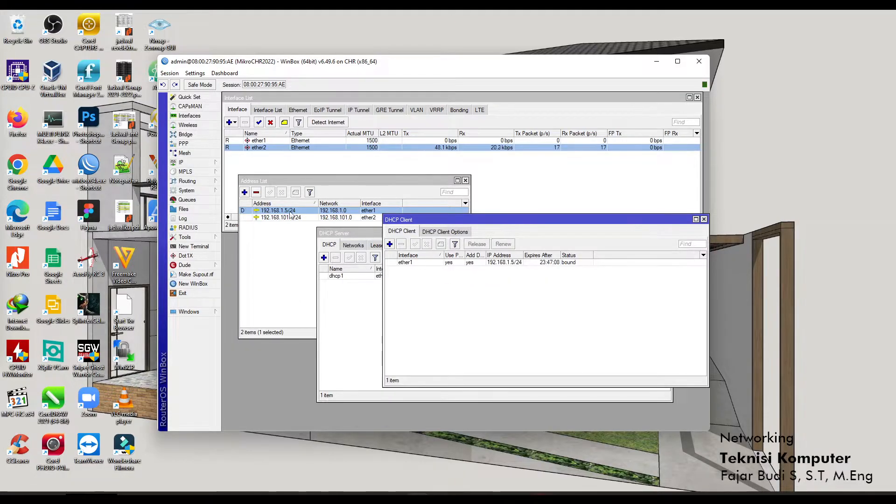
{"action": "left_click", "coordinate": [377, 232]}
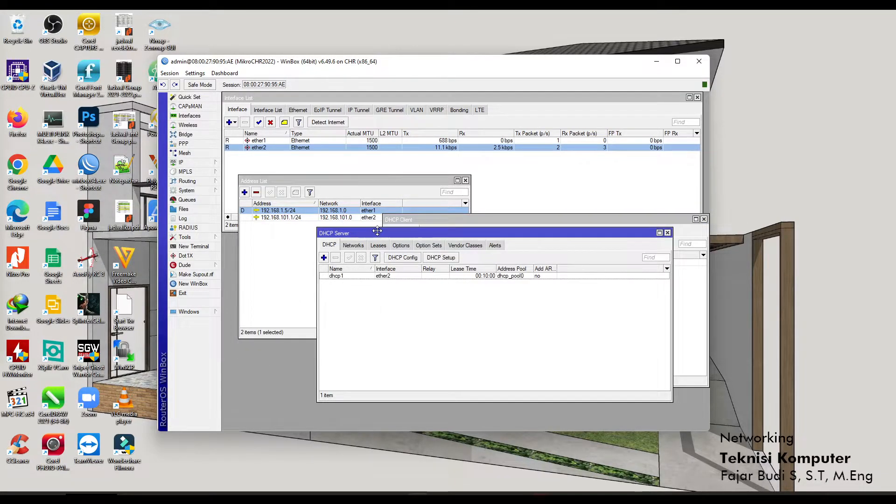
{"action": "left_click", "coordinate": [443, 222]}
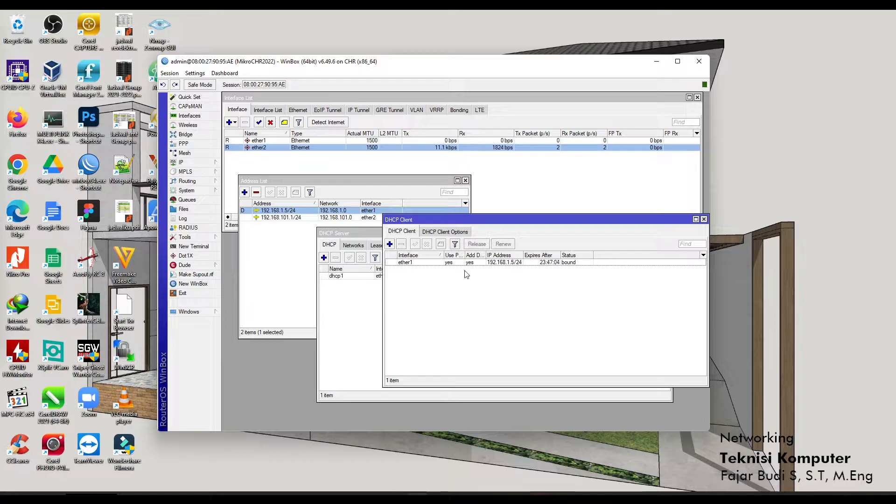
Inspect the ether1 DHCP client without saving changes, then remove it.
{"action": "left_click", "coordinate": [440, 262]}
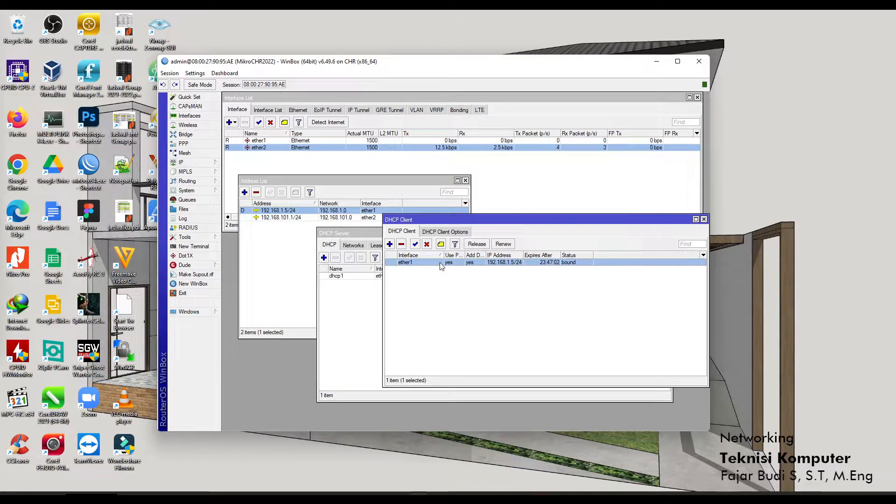
{"action": "left_click", "coordinate": [440, 305]}
{"action": "left_click", "coordinate": [425, 263]}
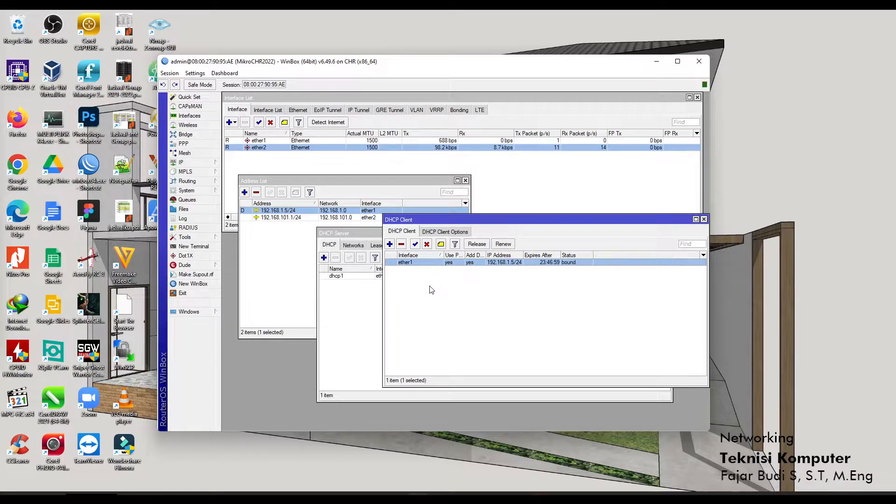
{"action": "left_click", "coordinate": [429, 289]}
{"action": "left_click", "coordinate": [423, 263]}
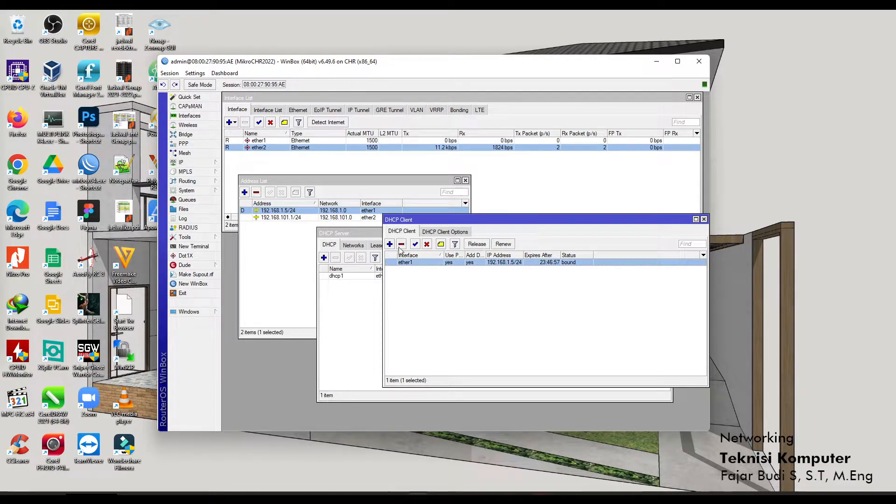
{"action": "double_click", "coordinate": [428, 262]}
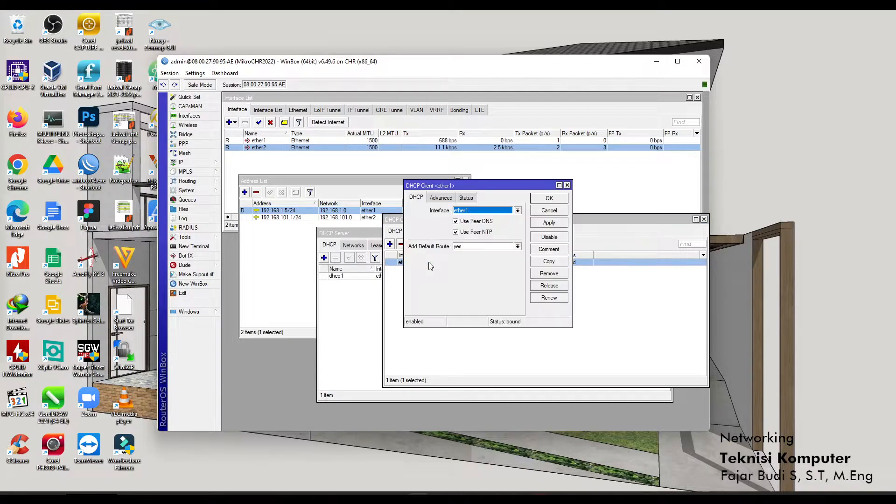
{"action": "left_click", "coordinate": [466, 222]}
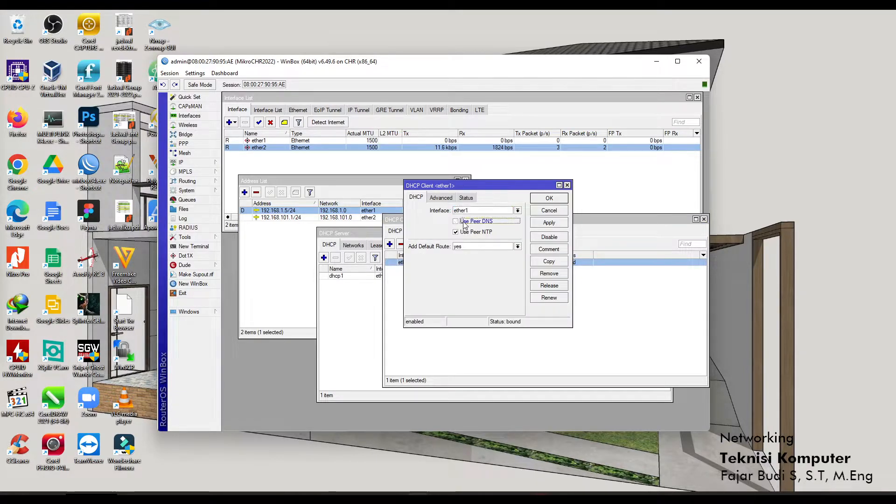
{"action": "left_click", "coordinate": [567, 186]}
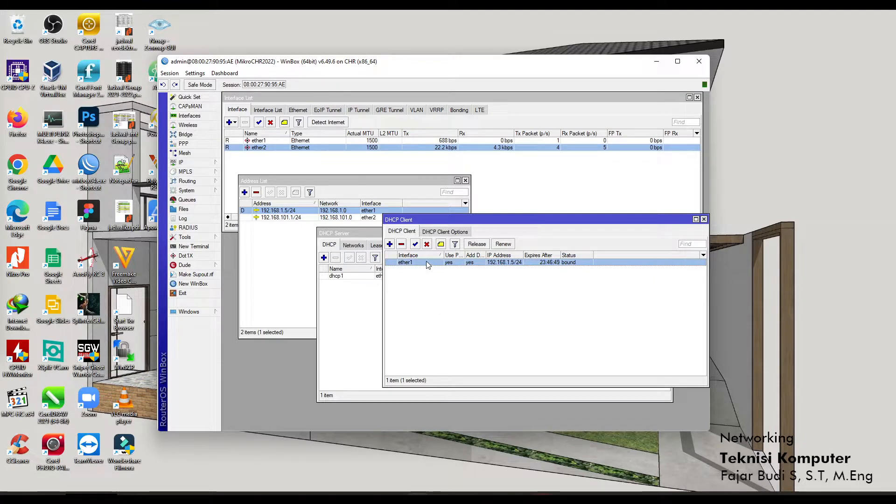
{"action": "left_click", "coordinate": [401, 244]}
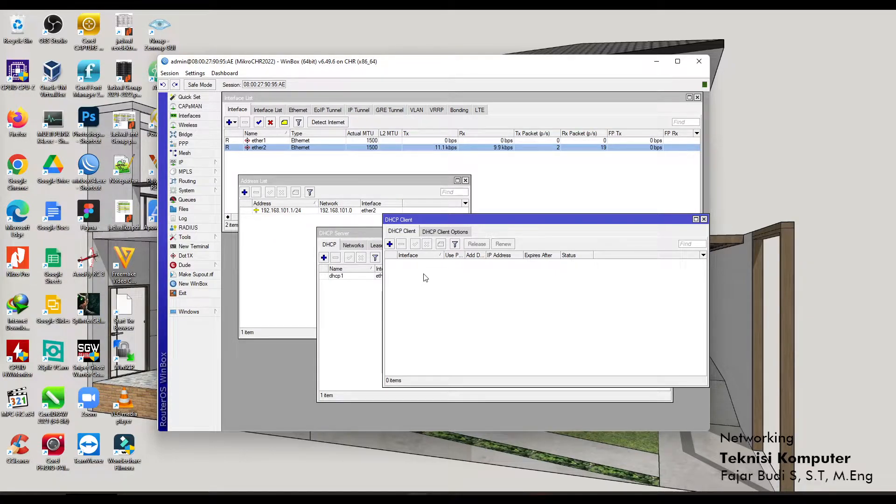
In a new router terminal, ping 8.8.8.8 and google.com, both failing.
{"action": "left_click", "coordinate": [191, 248]}
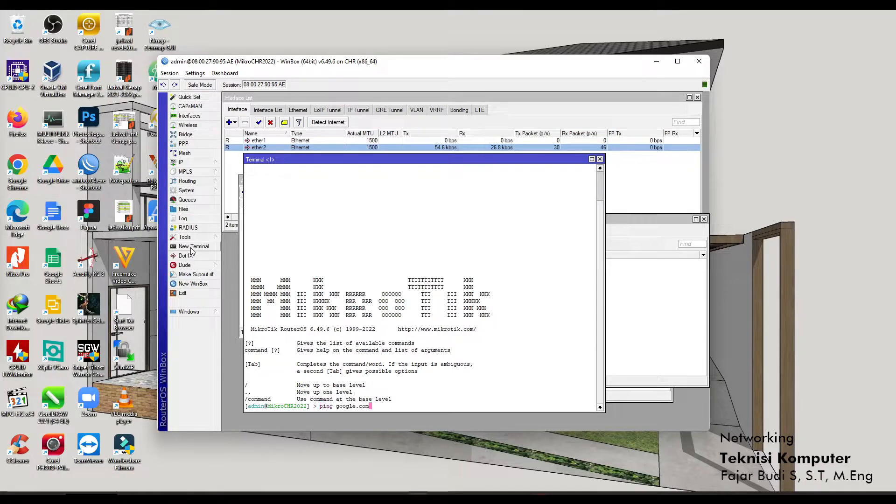
{"action": "key", "text": "Up"}
{"action": "key", "text": "Return"}
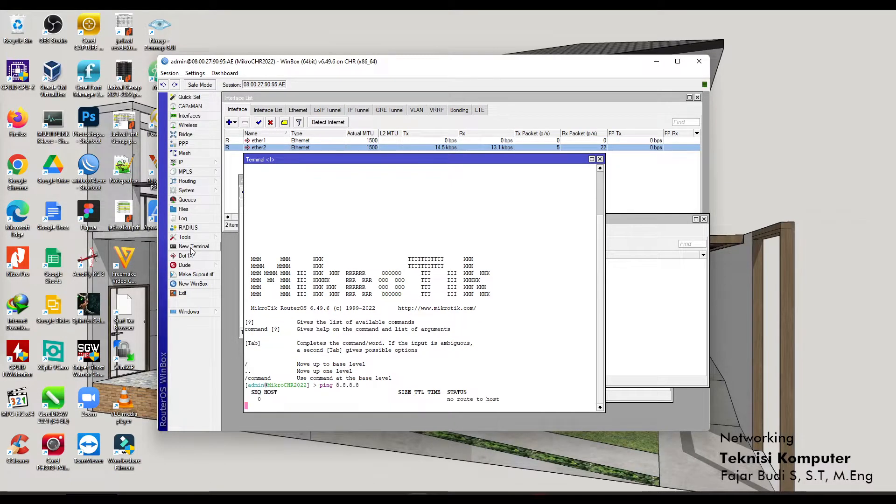
{"action": "key", "text": "ctrl+c"}
{"action": "key", "text": "Up"}
{"action": "key", "text": "Up"}
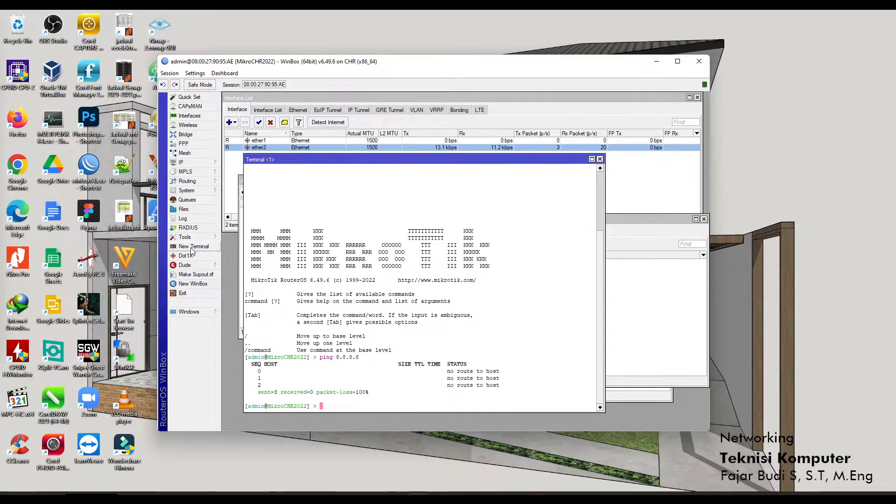
{"action": "key", "text": "Return"}
{"action": "key", "text": "Up"}
{"action": "key", "text": "Up"}
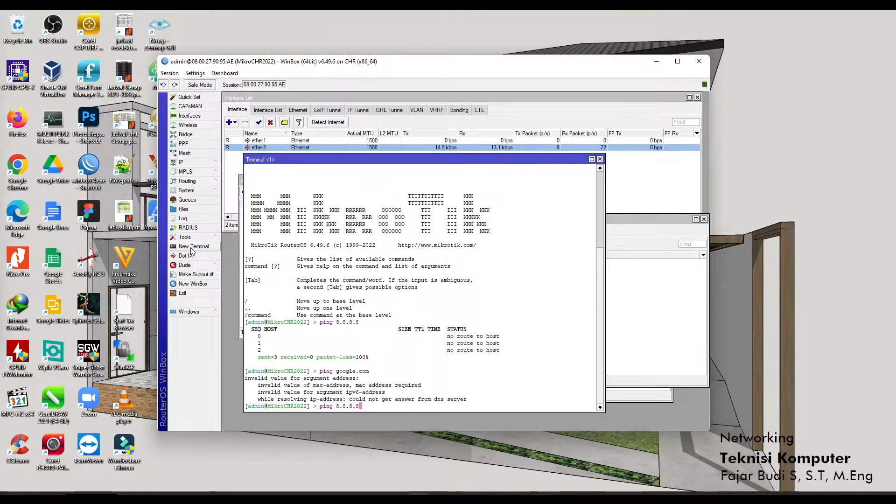
Add an ether1 DHCP client with Use Peer DNS off and Add Default Route yes.
{"action": "left_click", "coordinate": [641, 238]}
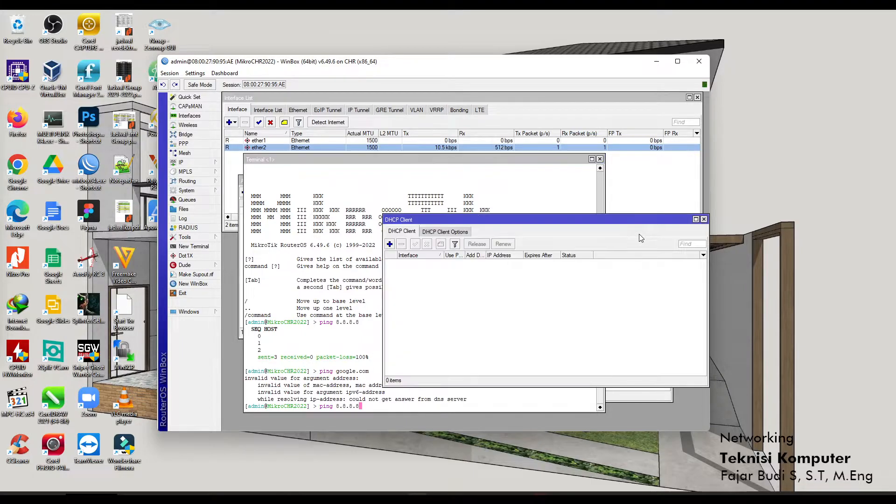
{"action": "left_click_drag", "start_coordinate": [558, 160], "coordinate": [546, 311]}
{"action": "left_click", "coordinate": [544, 230]}
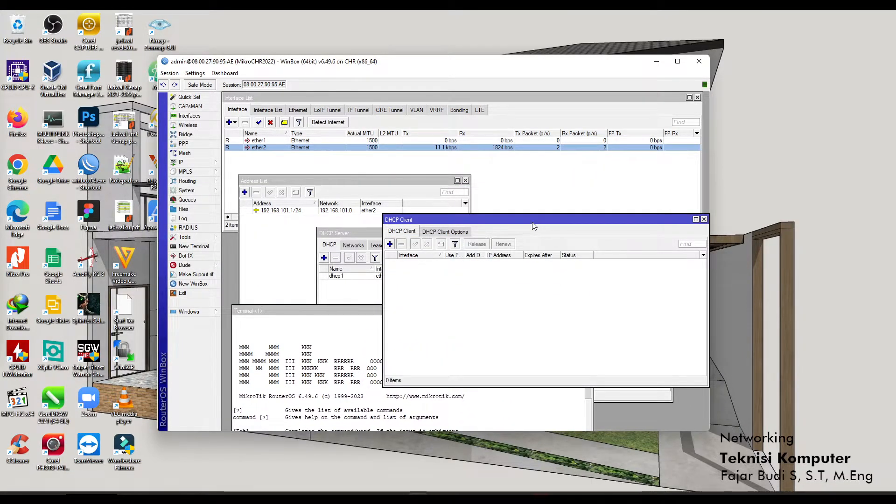
{"action": "left_click", "coordinate": [390, 244]}
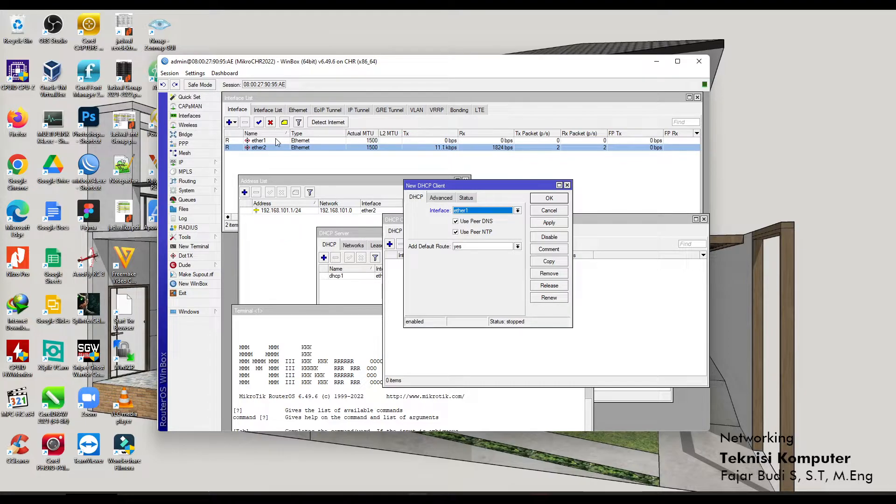
{"action": "left_click", "coordinate": [456, 221]}
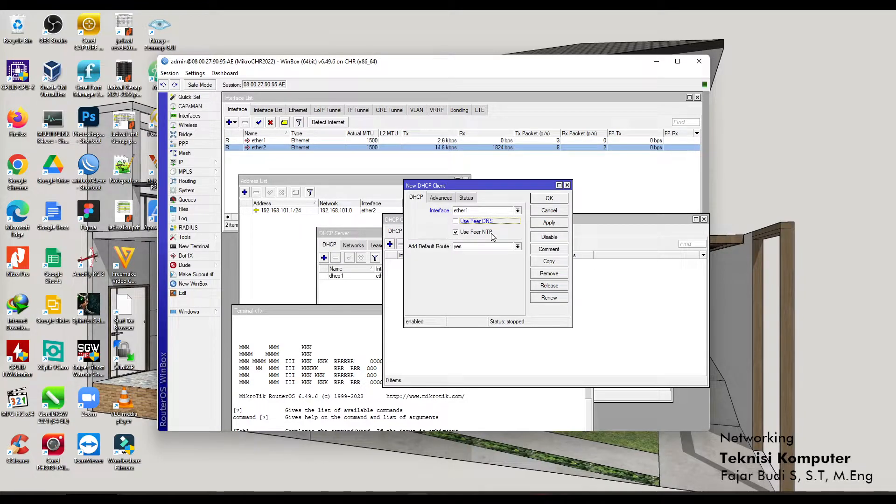
{"action": "left_click", "coordinate": [561, 224]}
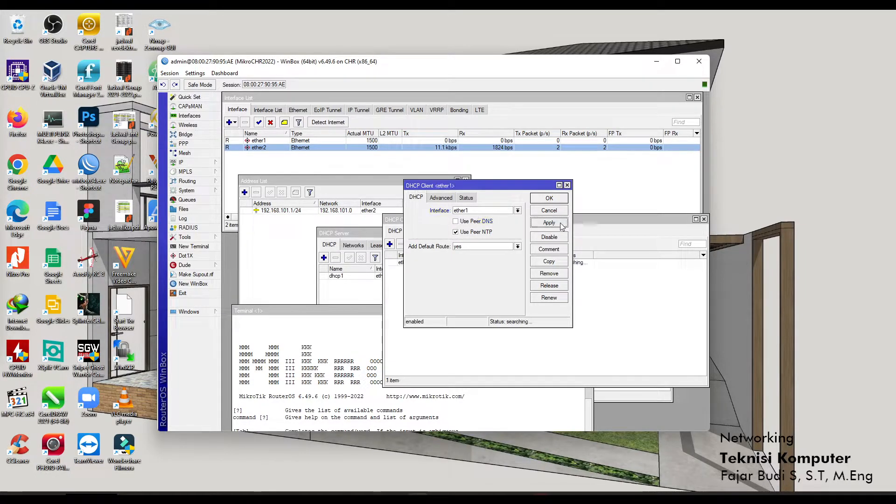
{"action": "left_click", "coordinate": [441, 198]}
{"action": "left_click", "coordinate": [415, 197]}
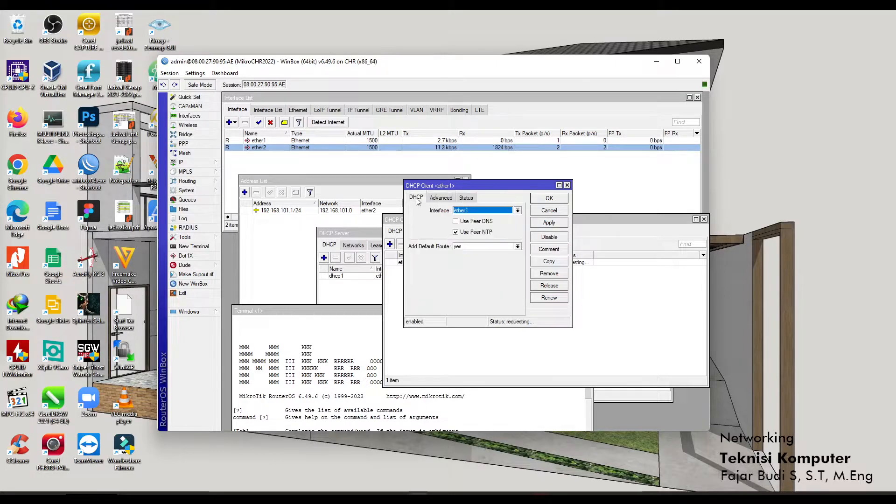
{"action": "left_click", "coordinate": [497, 250]}
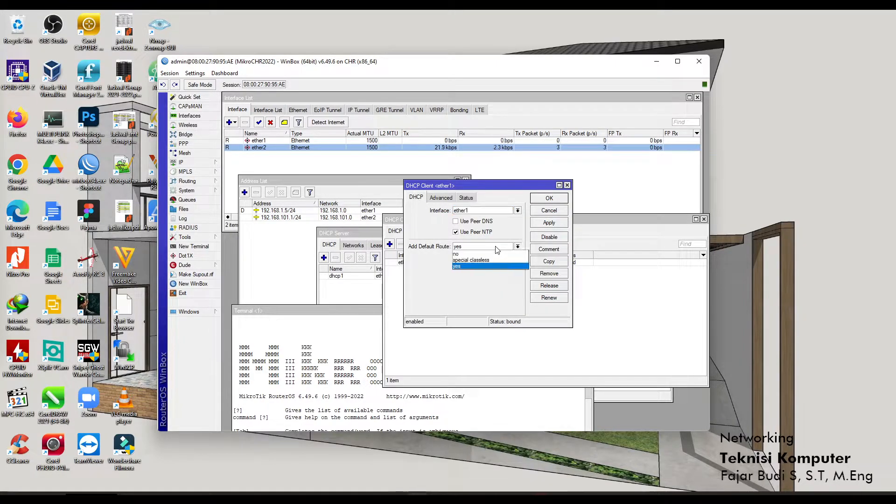
{"action": "left_click", "coordinate": [497, 250]}
{"action": "left_click", "coordinate": [549, 222]}
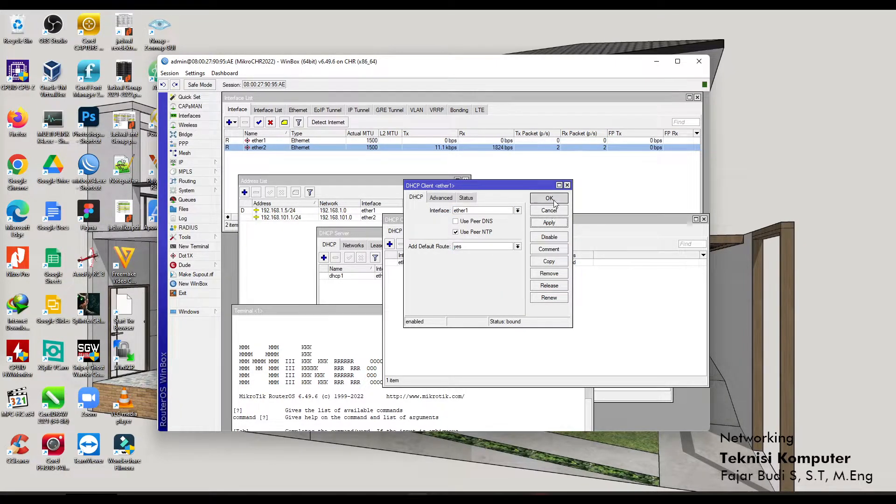
{"action": "left_click", "coordinate": [549, 210]}
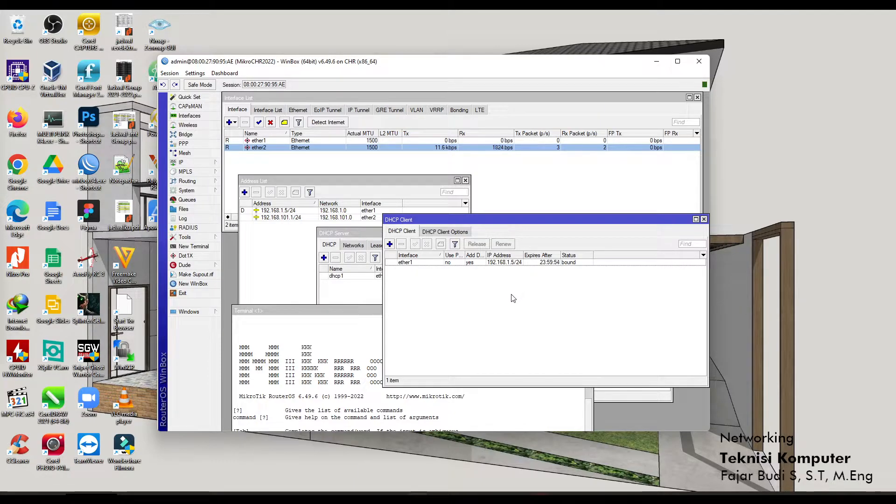
Keep 1.1.1.1 as the only DNS server, check the empty cache, and apply.
{"action": "left_click", "coordinate": [361, 314]}
{"action": "left_click_drag", "start_coordinate": [361, 314], "coordinate": [439, 237]}
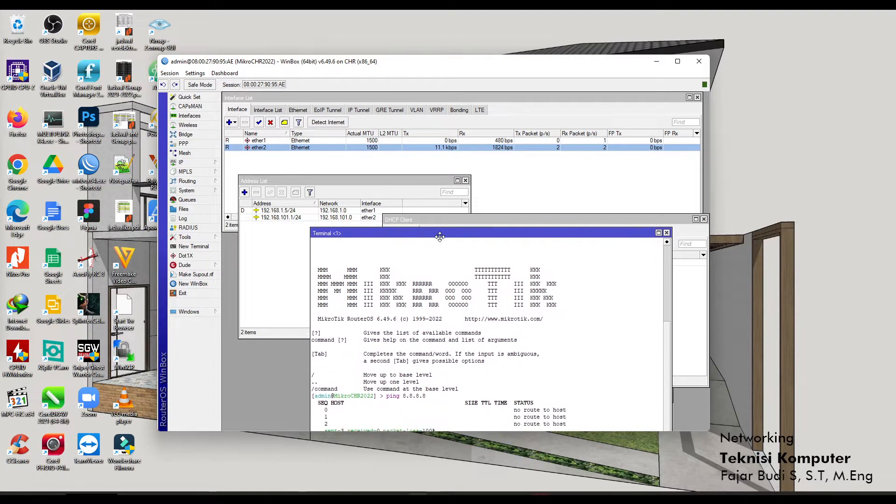
{"action": "left_click", "coordinate": [204, 163]}
{"action": "left_click", "coordinate": [250, 233]}
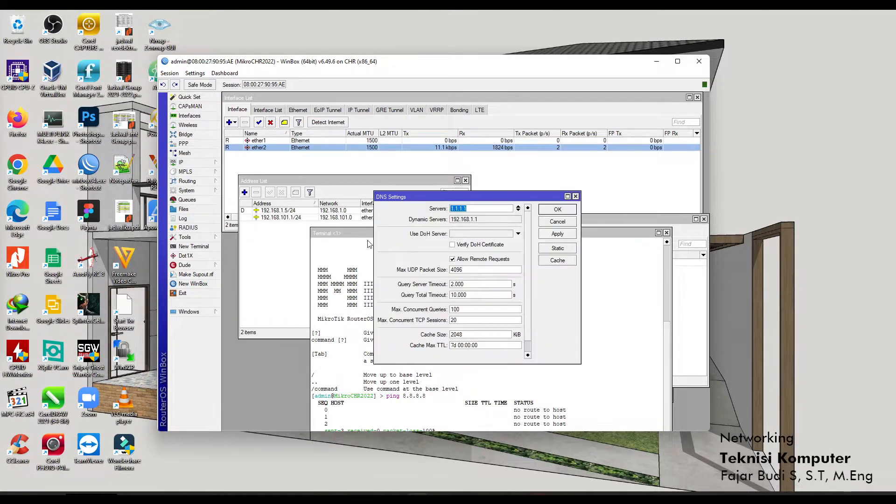
{"action": "left_click", "coordinate": [490, 220]}
{"action": "left_click", "coordinate": [557, 260]}
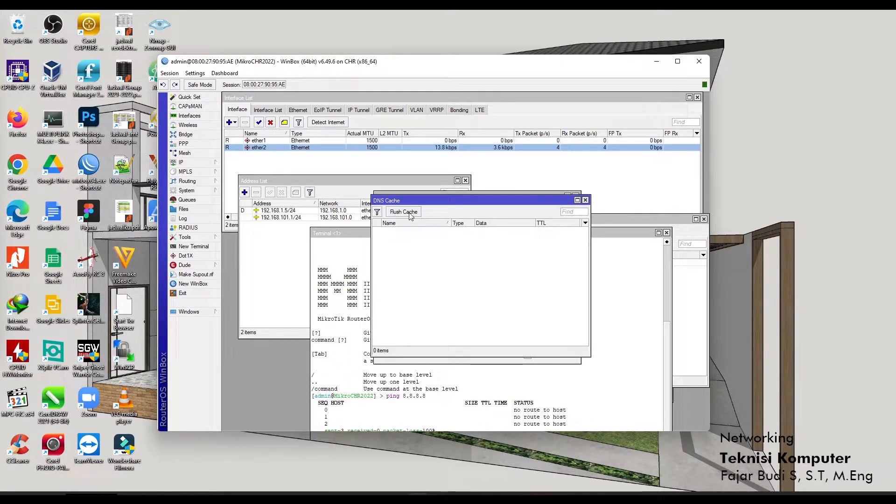
{"action": "left_click", "coordinate": [585, 200]}
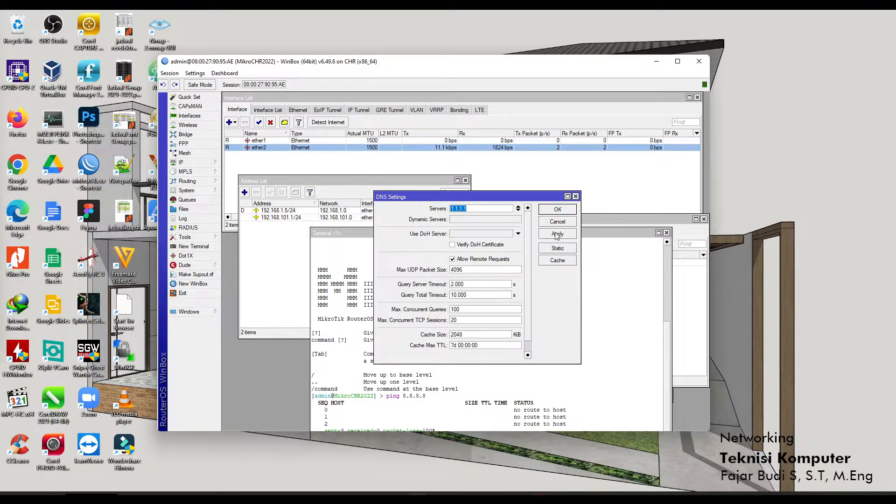
{"action": "left_click", "coordinate": [557, 236]}
{"action": "left_click", "coordinate": [557, 210]}
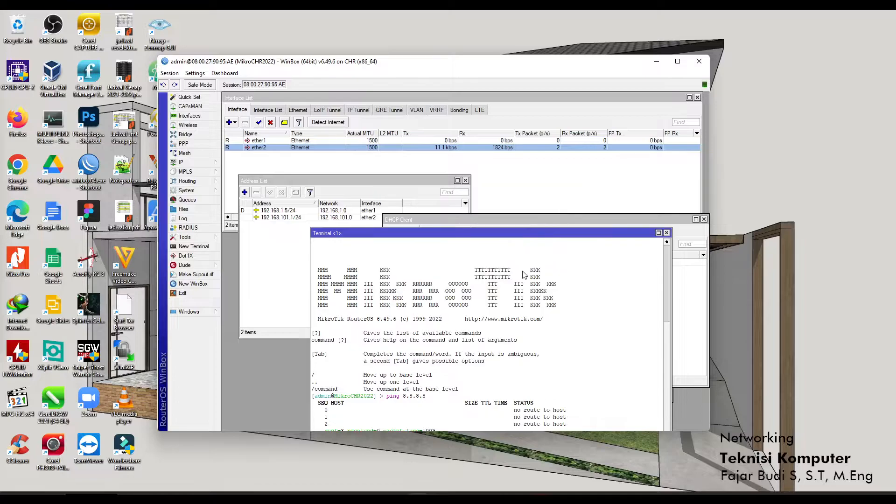
Ping 8.8.8.8 and google.com successfully from the terminal, then close it.
{"action": "left_click_drag", "start_coordinate": [506, 233], "coordinate": [448, 153]}
{"action": "key", "text": "Return"}
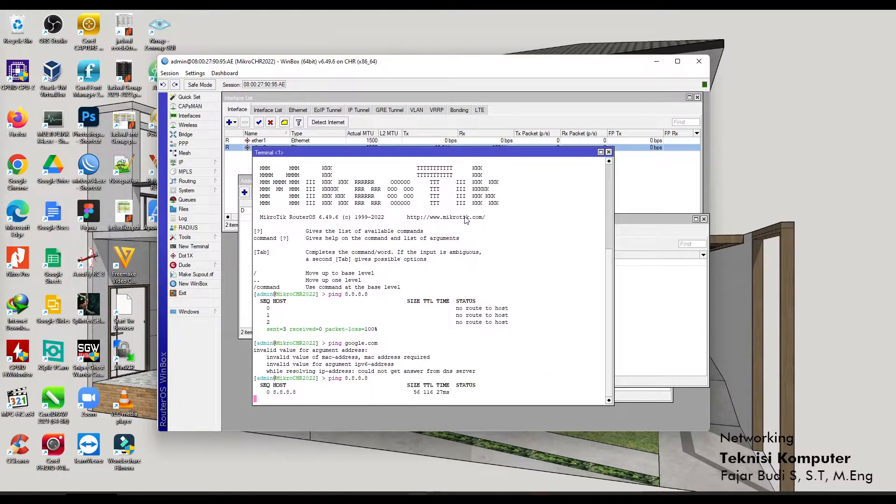
{"action": "key", "text": "ctrl+c"}
{"action": "key", "text": "Up"}
{"action": "key", "text": "Up"}
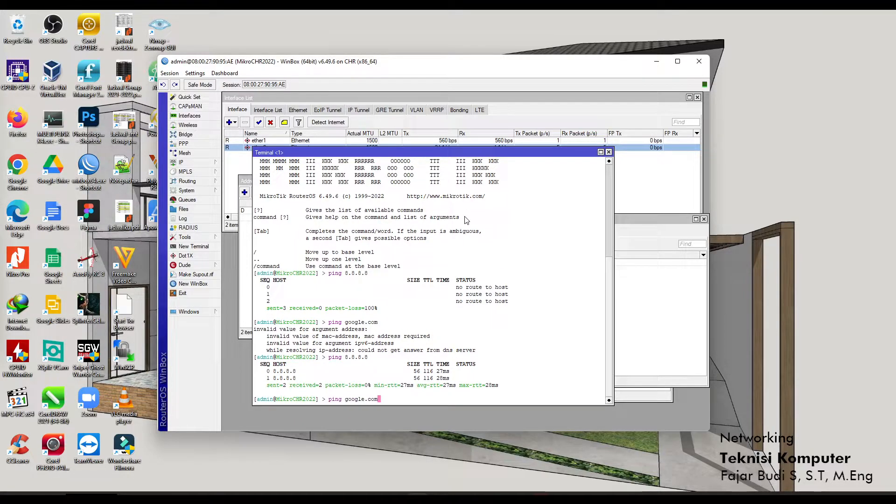
{"action": "key", "text": "Return"}
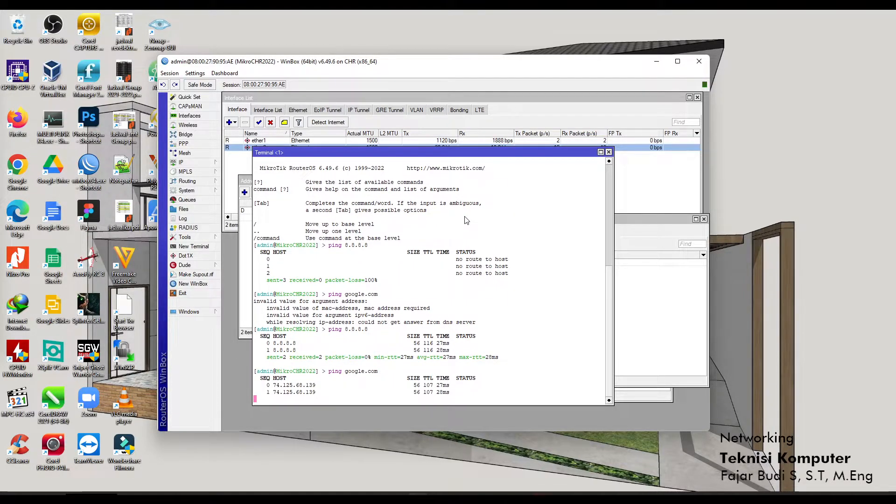
{"action": "key", "text": "ctrl+c"}
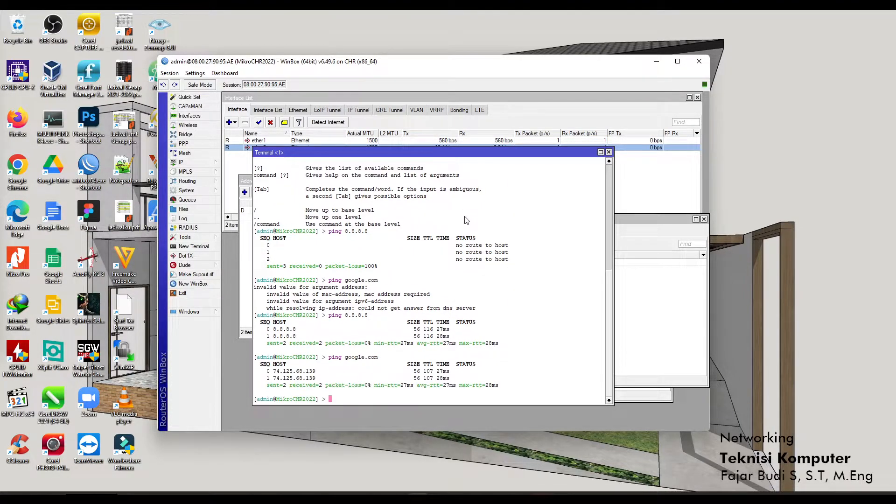
{"action": "left_click", "coordinate": [609, 153]}
{"action": "left_click_drag", "start_coordinate": [571, 226], "coordinate": [559, 204]}
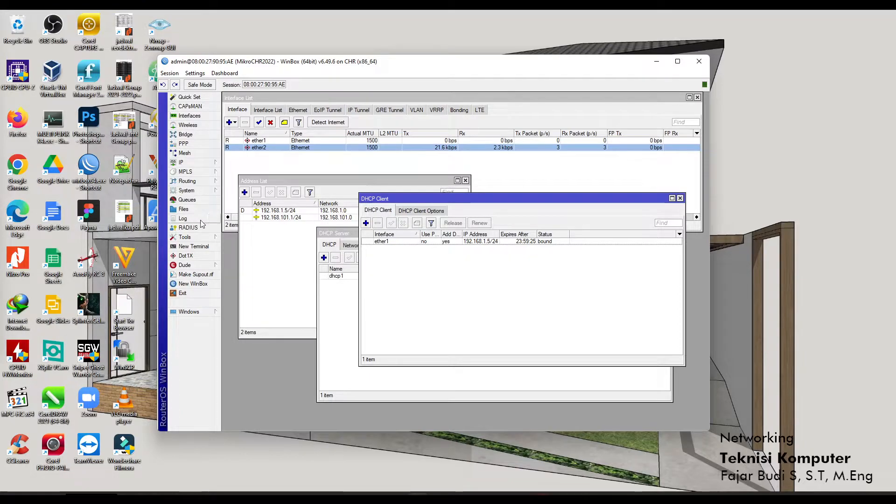
Close the extra terminal and the DHCP Client window.
{"action": "left_click", "coordinate": [208, 247]}
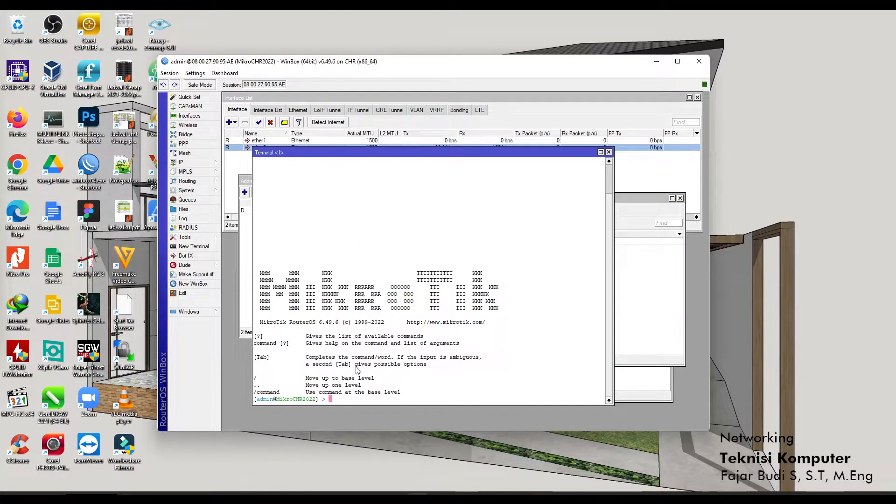
{"action": "left_click", "coordinate": [608, 152]}
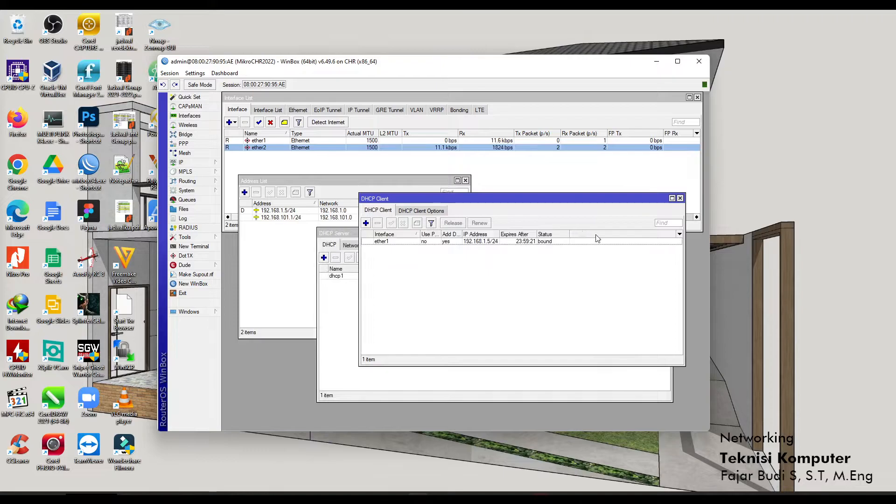
{"action": "left_click", "coordinate": [680, 198]}
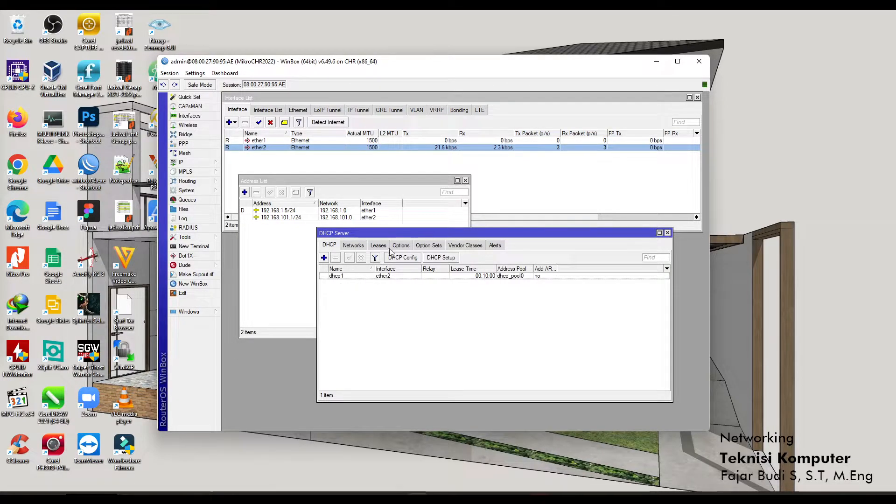
Review the DHCP server's Networks and Leases, sorted by a widened Address column.
{"action": "left_click", "coordinate": [353, 245]}
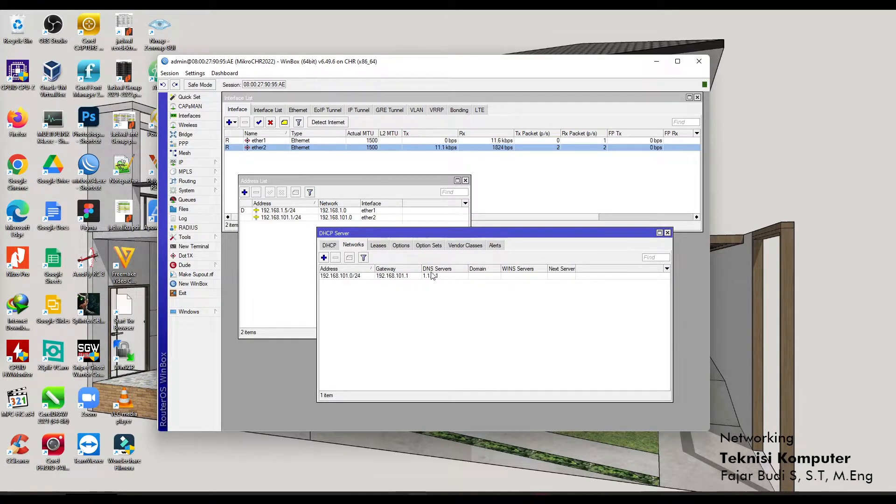
{"action": "left_click", "coordinate": [378, 245]}
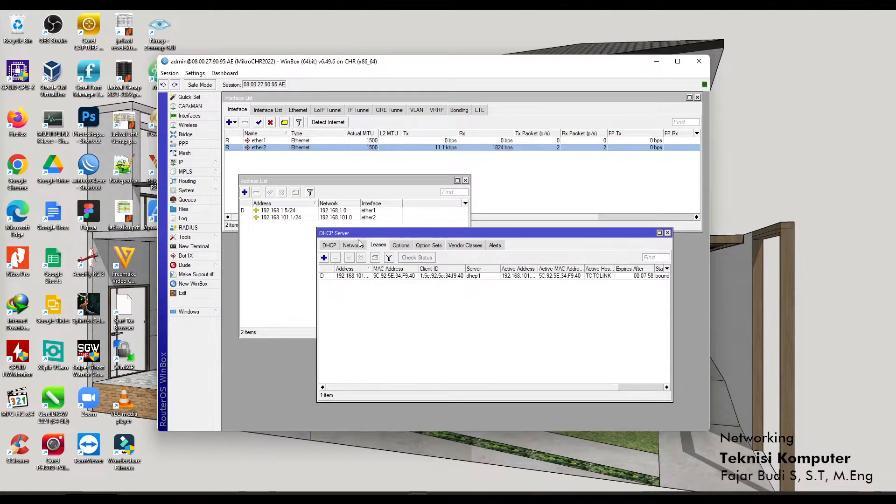
{"action": "left_click", "coordinate": [360, 245]}
{"action": "left_click", "coordinate": [376, 248]}
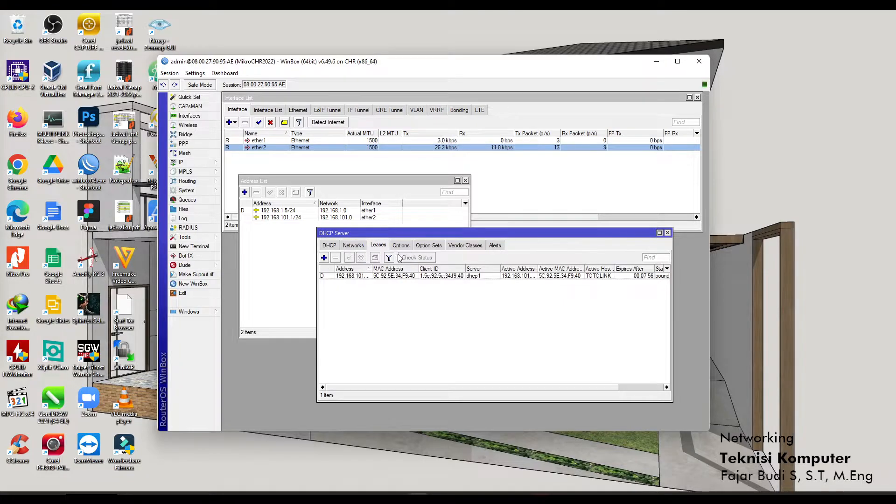
{"action": "left_click", "coordinate": [364, 268]}
{"action": "left_click_drag", "start_coordinate": [370, 267], "coordinate": [424, 266]}
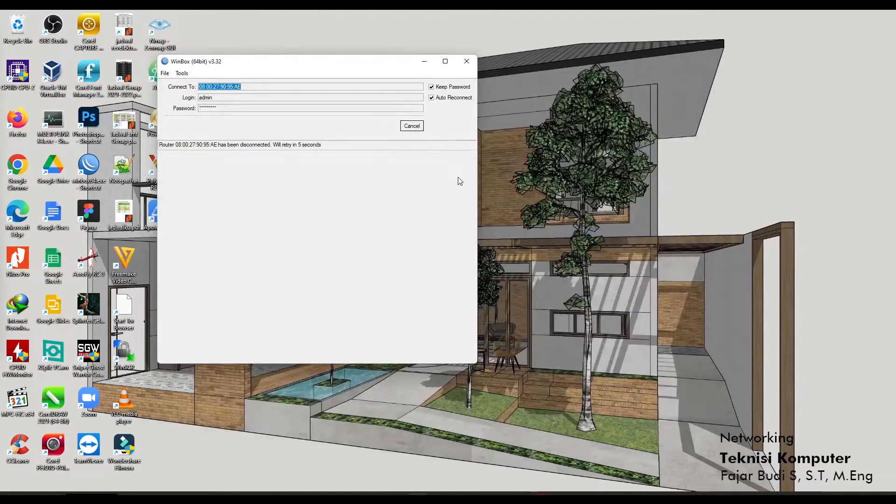
Reconnect to MikroCHR2022, recheck the DHCP Server tabs, and raise the Interface List.
{"action": "left_click", "coordinate": [417, 128]}
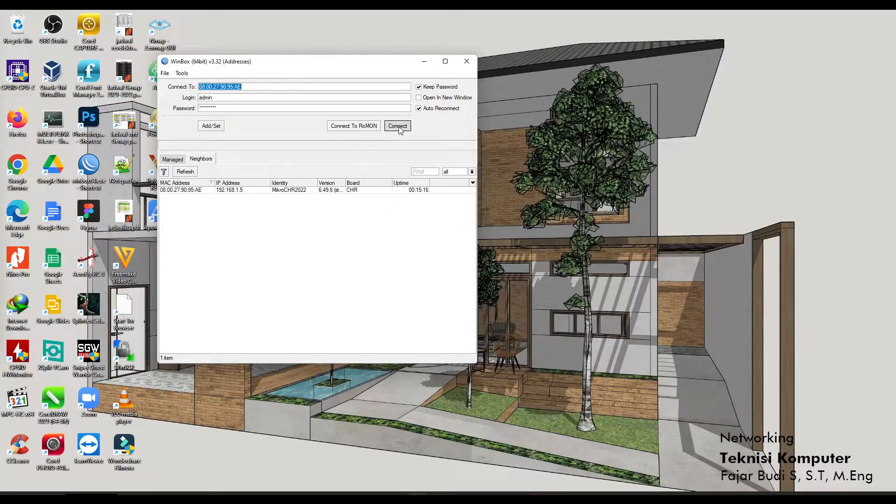
{"action": "left_click", "coordinate": [397, 126]}
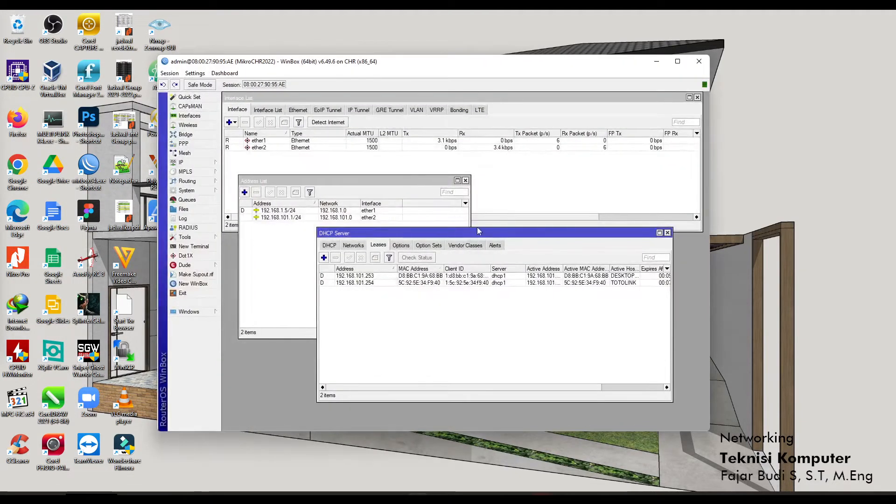
{"action": "left_click", "coordinate": [331, 246]}
{"action": "left_click", "coordinate": [353, 245]}
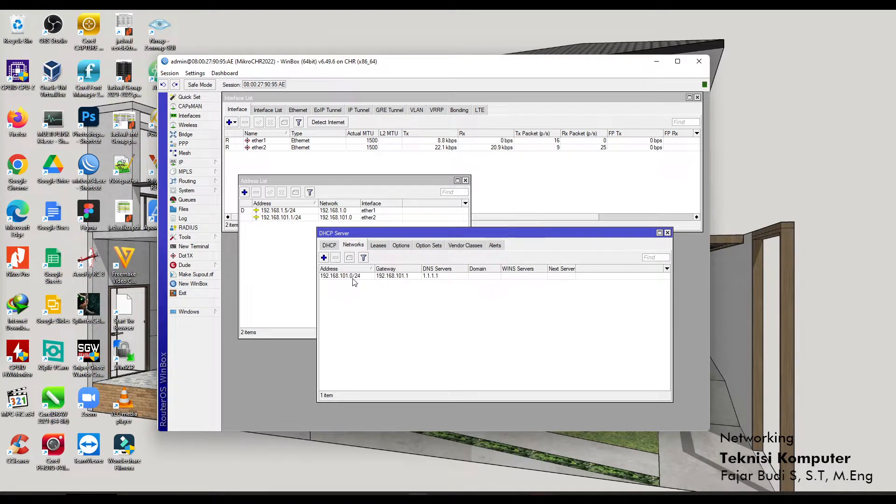
{"action": "left_click", "coordinate": [330, 245]}
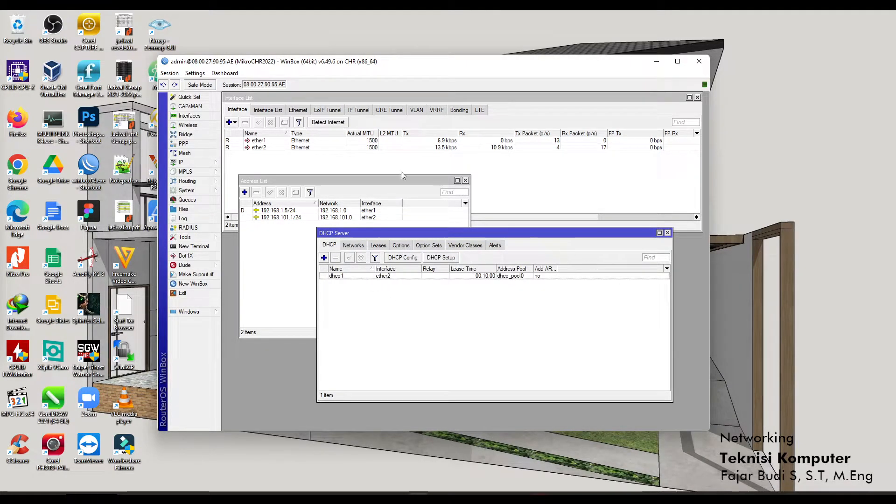
{"action": "left_click", "coordinate": [274, 148]}
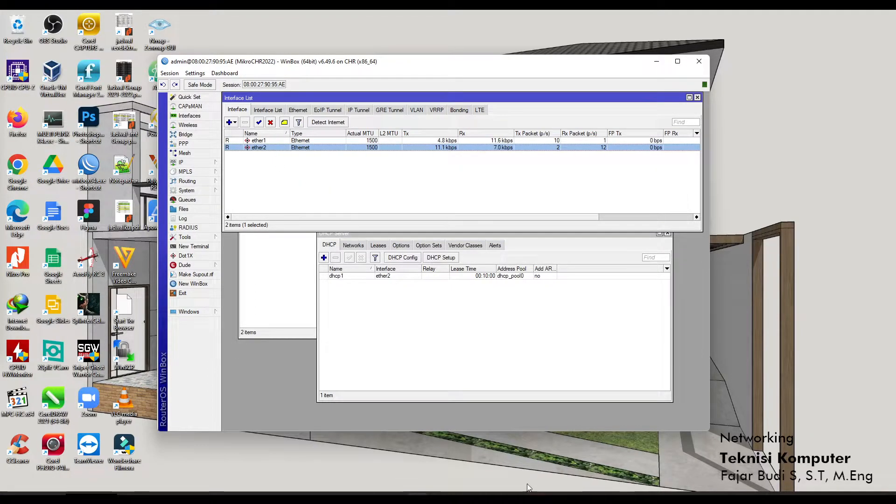
Launch a fresh Command Prompt through Windows search for cmd.
{"action": "left_click", "coordinate": [377, 499]}
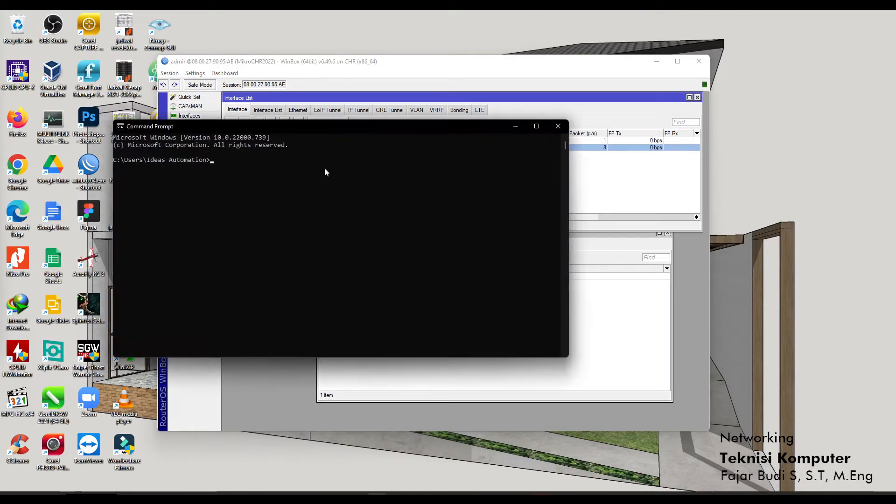
{"action": "left_click_drag", "start_coordinate": [340, 127], "coordinate": [640, 186]}
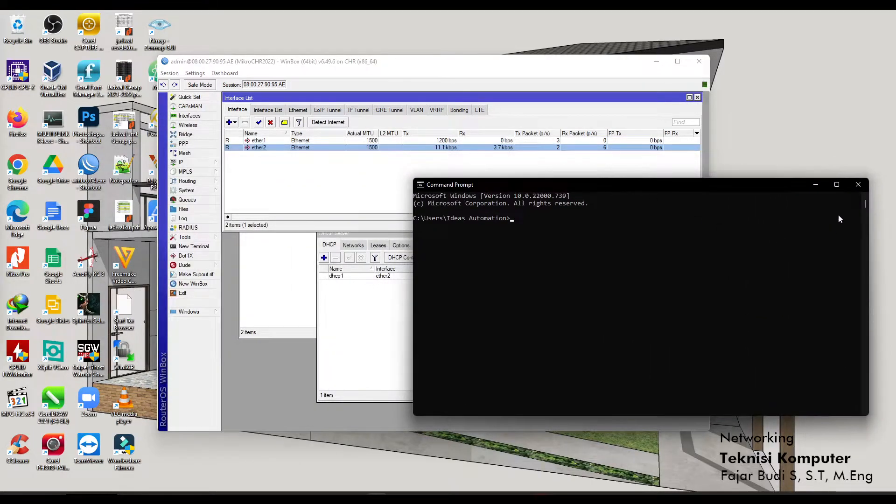
{"action": "left_click", "coordinate": [858, 185]}
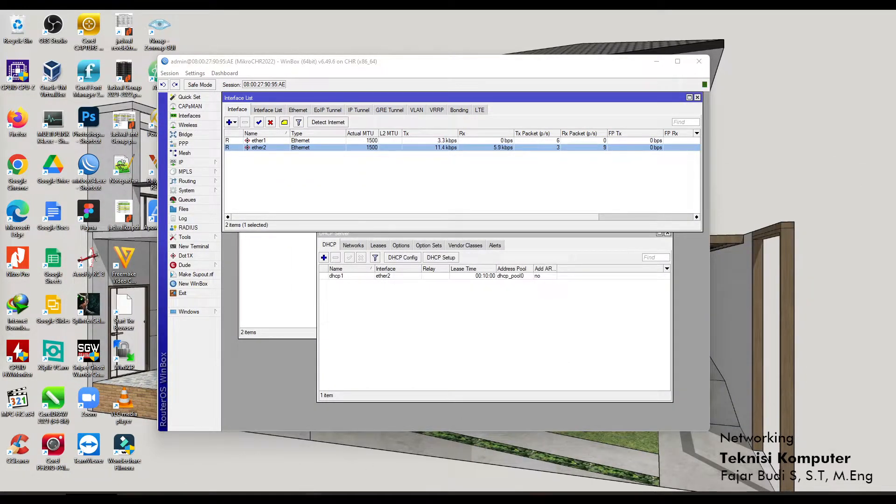
{"action": "key", "text": "super+s"}
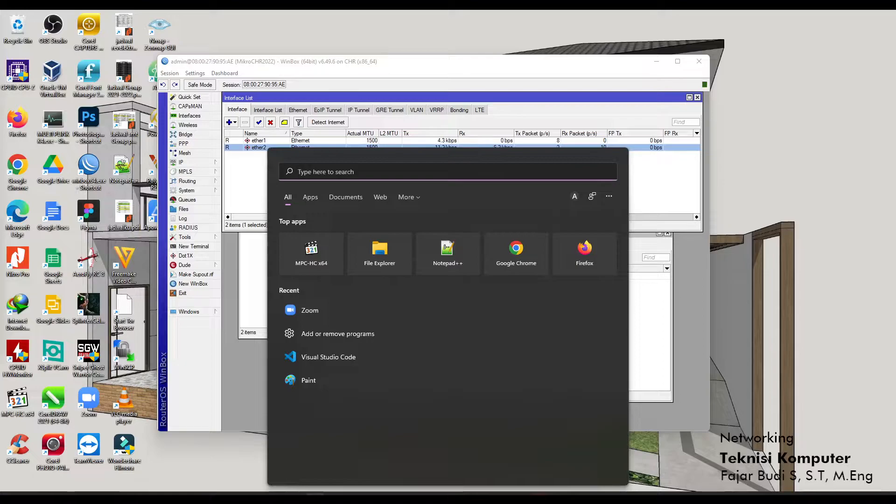
{"action": "type", "text": "cmd"}
{"action": "key", "text": "Return"}
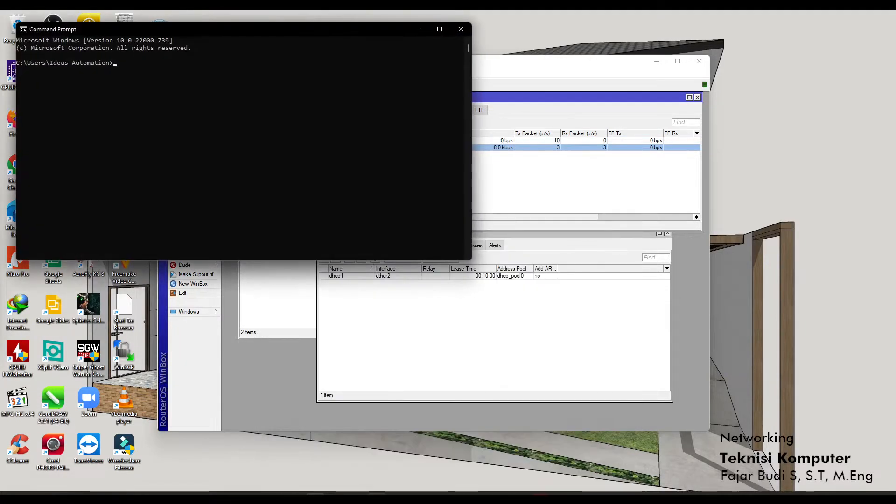
{"action": "left_click_drag", "start_coordinate": [233, 33], "coordinate": [585, 203]}
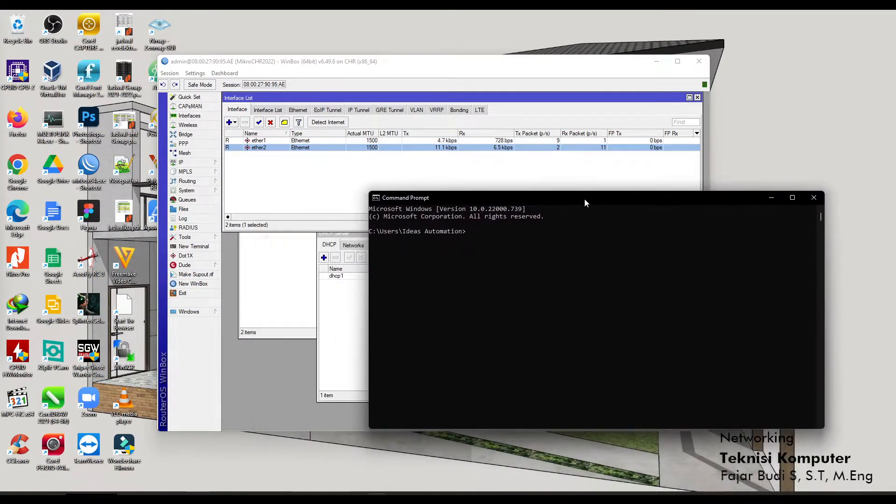
Run ipconfig /all, showing Ethernet at 192.168.101.253, gateway 192.168.101.1, DNS 1.1.1.1.
{"action": "type", "text": "ip"}
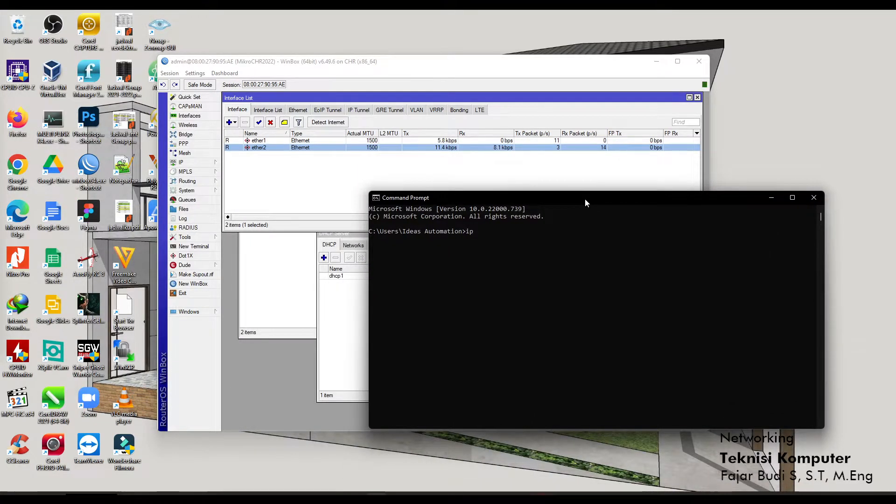
{"action": "type", "text": "config"}
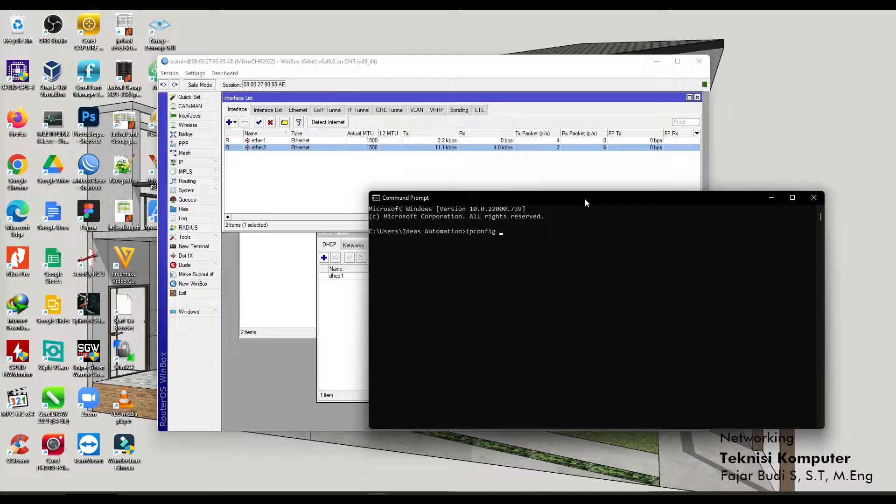
{"action": "type", "text": "all"}
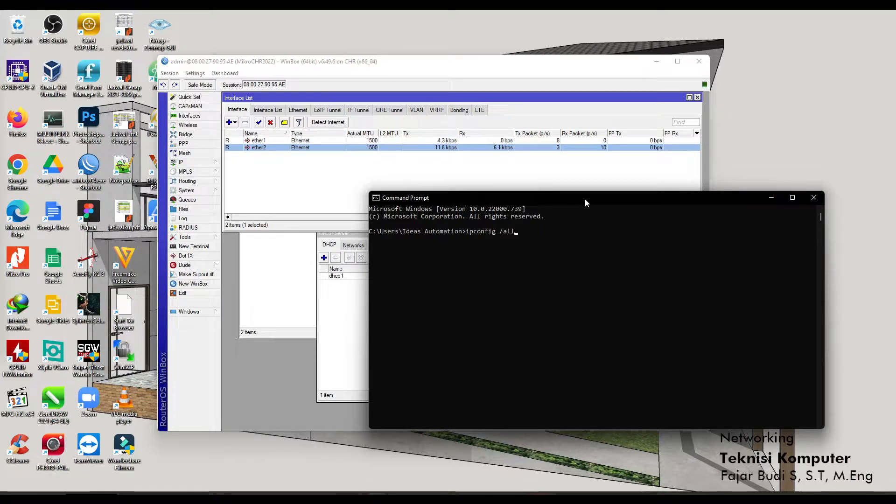
{"action": "key", "text": "Return"}
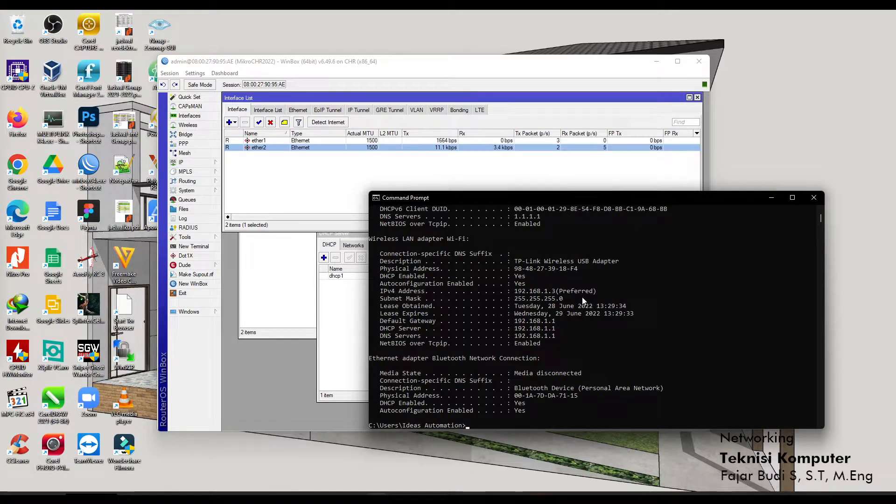
{"action": "scroll", "coordinate": [581, 297], "scroll_direction": "up", "scroll_amount": 9}
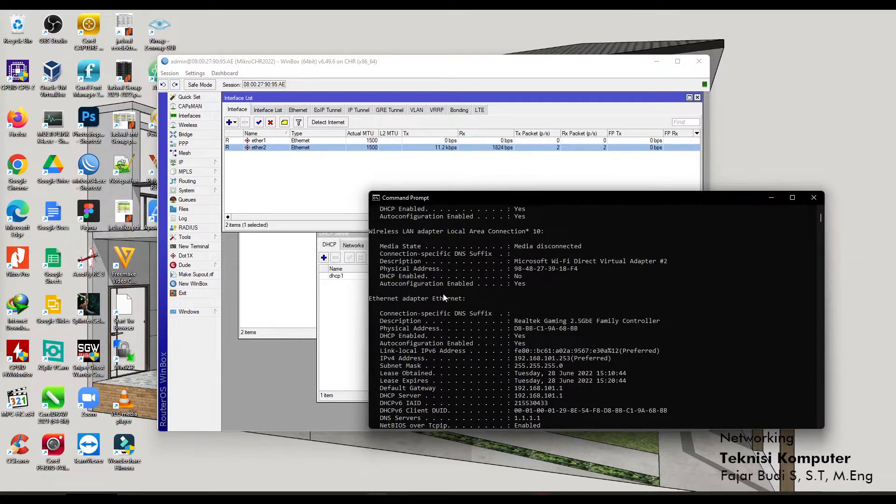
{"action": "scroll", "coordinate": [444, 297], "scroll_direction": "down", "scroll_amount": 2}
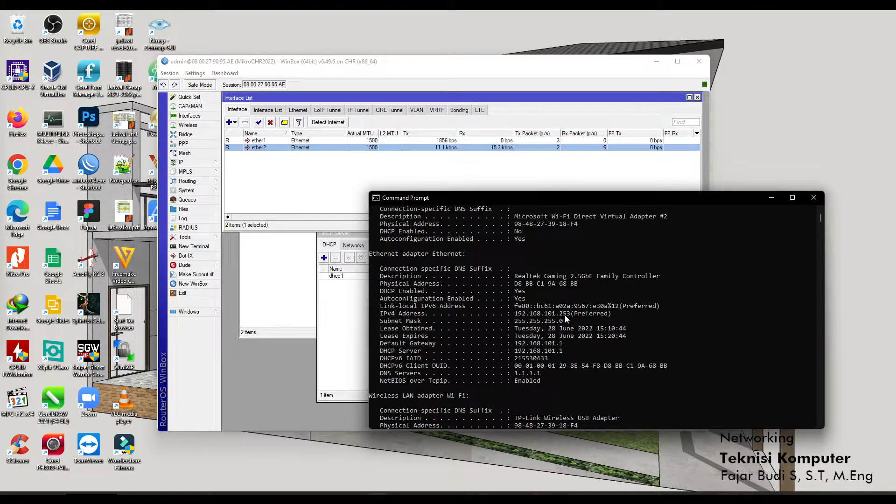
{"action": "left_click_drag", "start_coordinate": [579, 197], "coordinate": [894, 147]}
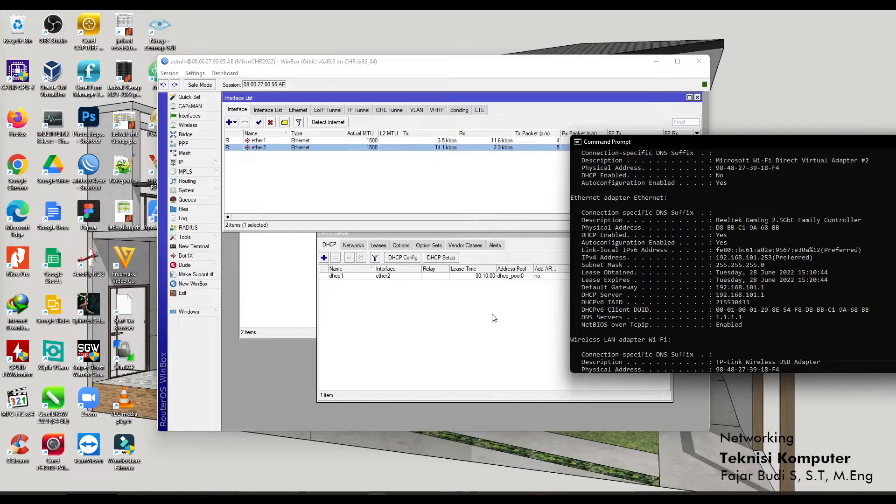
{"action": "left_click", "coordinate": [493, 326]}
Match the 192.168.101.253 lease against the PC's ipconfig, then close DHCP Server.
{"action": "left_click_drag", "start_coordinate": [376, 233], "coordinate": [325, 200]}
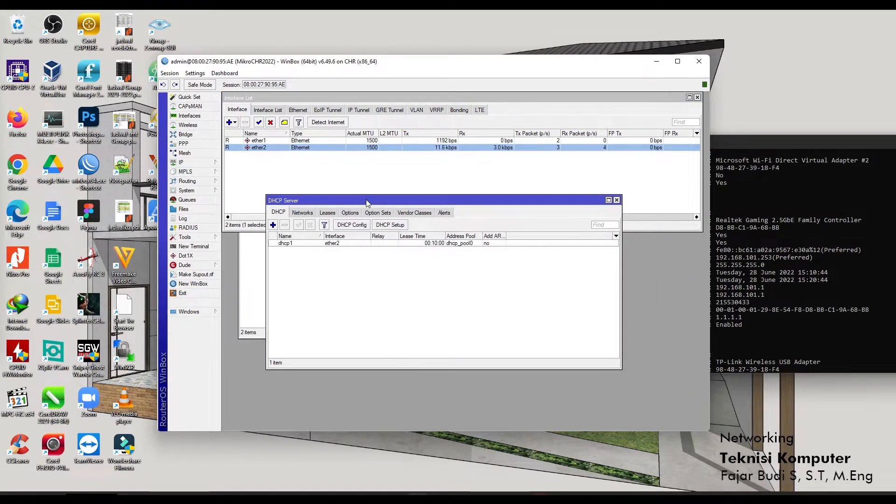
{"action": "left_click", "coordinate": [326, 212]}
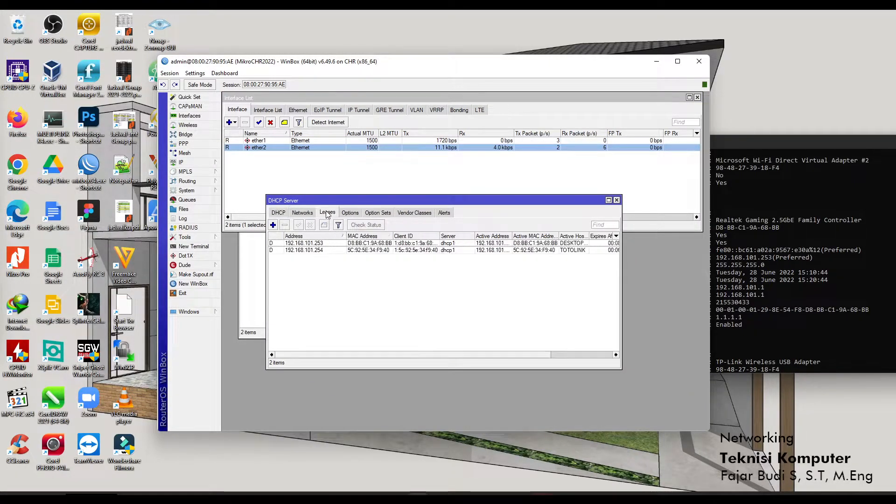
{"action": "left_click", "coordinate": [326, 244]}
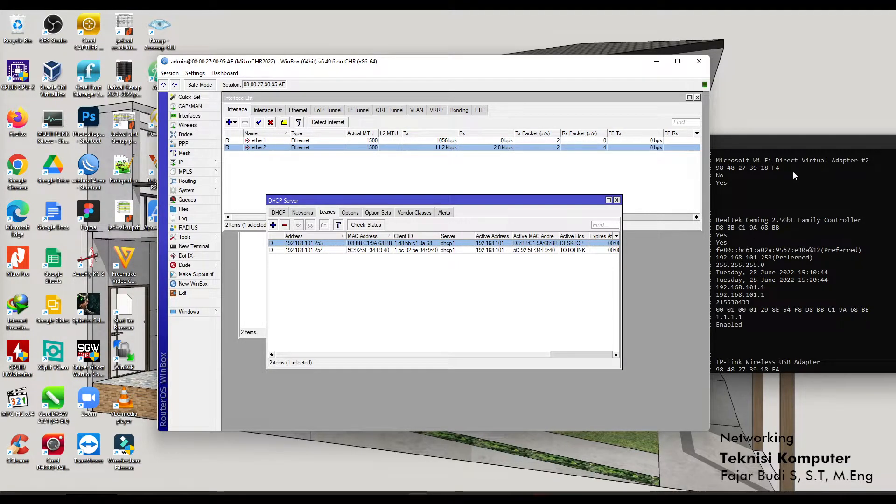
{"action": "left_click", "coordinate": [778, 138]}
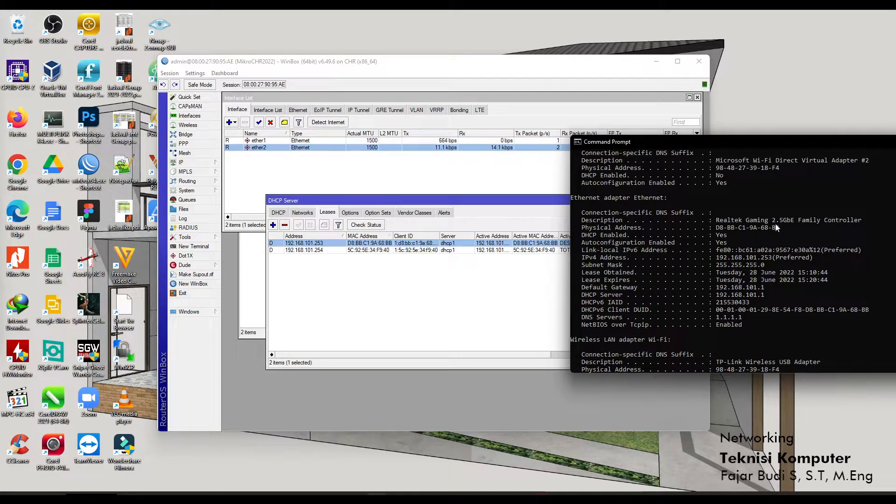
{"action": "left_click", "coordinate": [473, 206]}
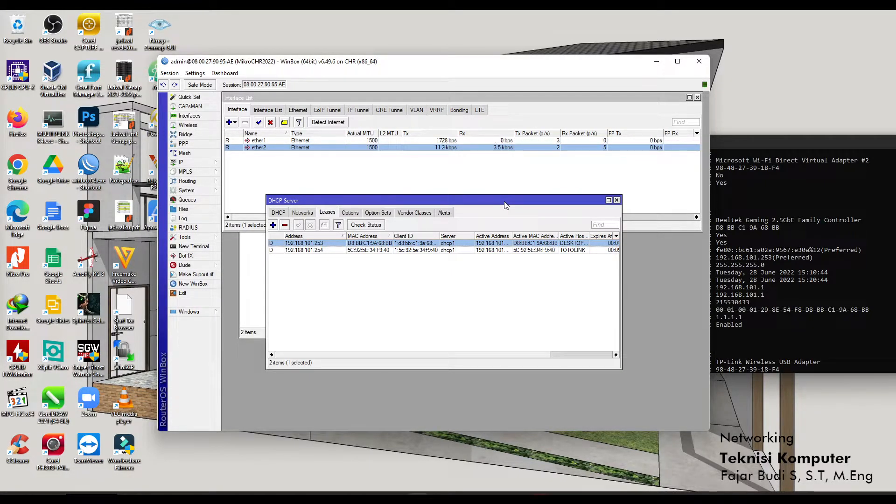
{"action": "left_click", "coordinate": [617, 200]}
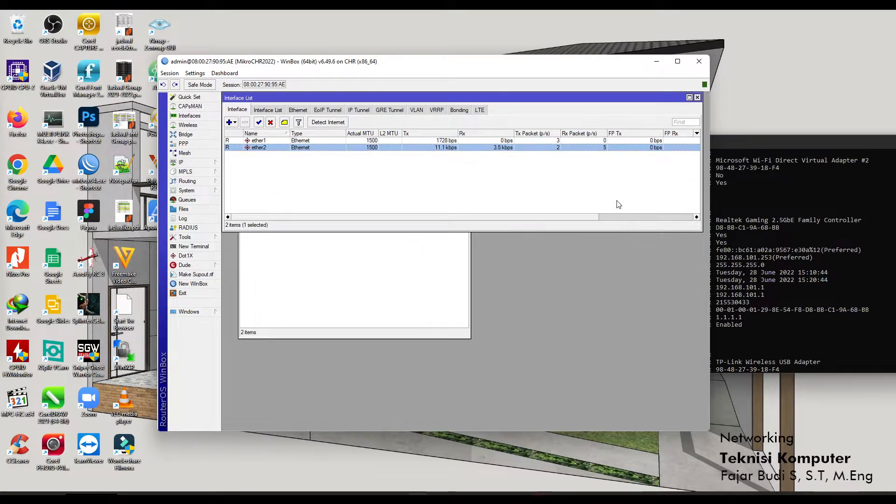
Bring the router's Address List and the Command Prompt window forward.
{"action": "left_click", "coordinate": [414, 282]}
{"action": "left_click_drag", "start_coordinate": [412, 185], "coordinate": [417, 206]}
{"action": "left_click", "coordinate": [819, 142]}
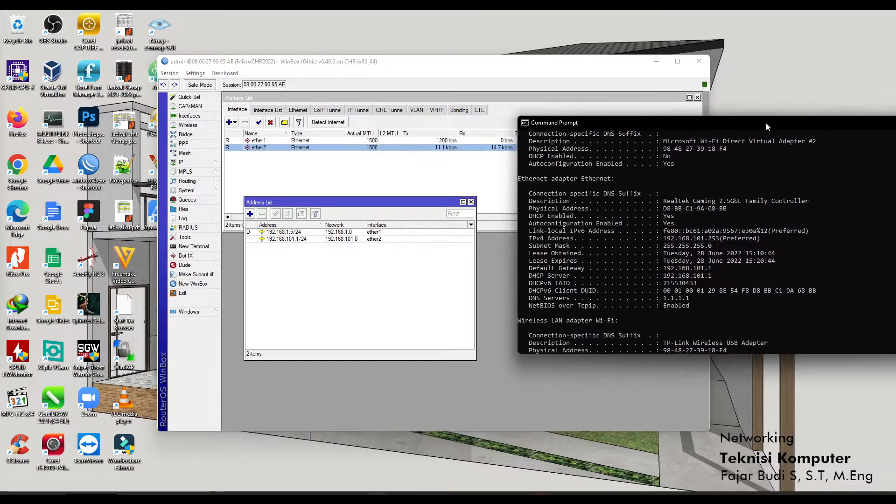
{"action": "left_click", "coordinate": [377, 498]}
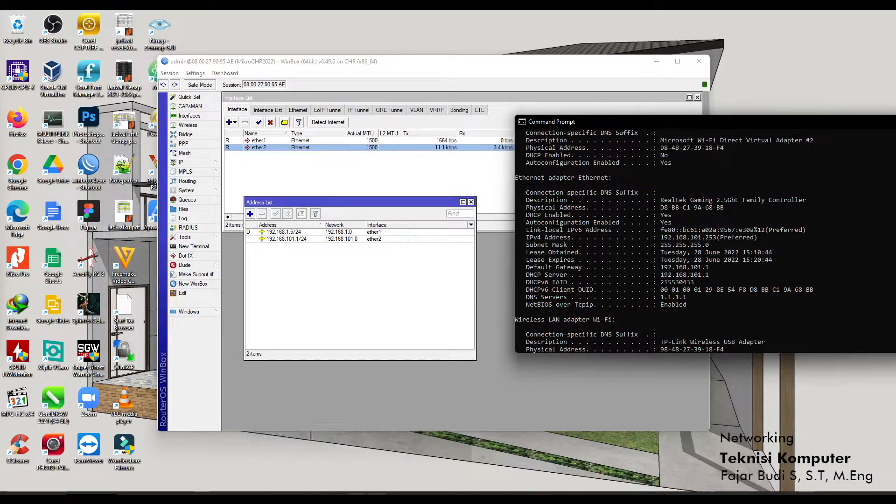
From a second Command Prompt, ping 8.8.8.8, watch it time out, and close it.
{"action": "right_click", "coordinate": [376, 498]}
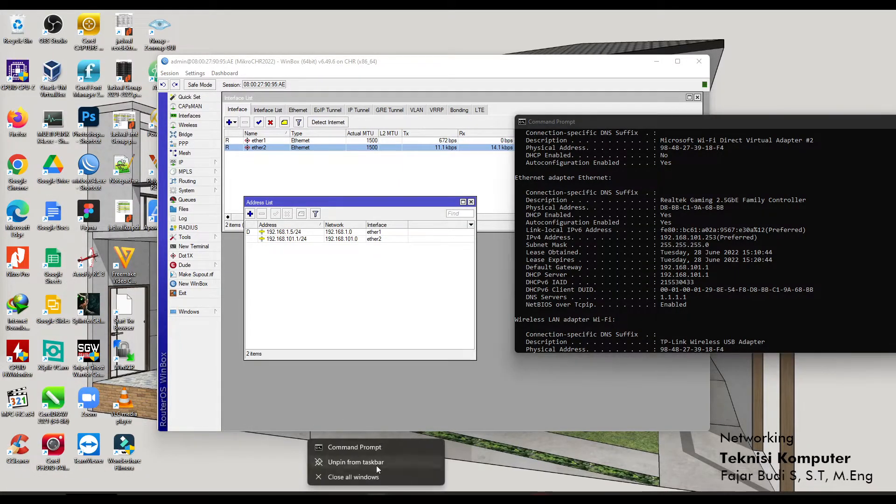
{"action": "left_click", "coordinate": [364, 447]}
{"action": "type", "text": "ping 8.8"}
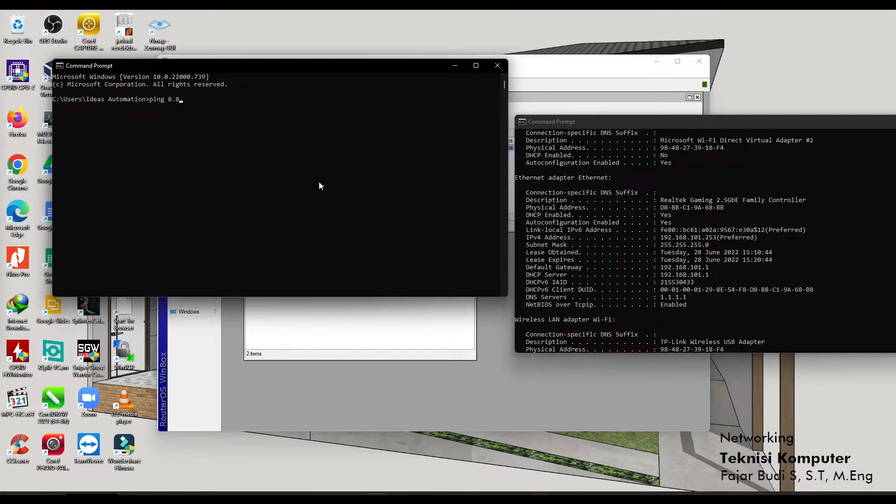
{"action": "type", "text": ".8.8"}
{"action": "key", "text": "Return"}
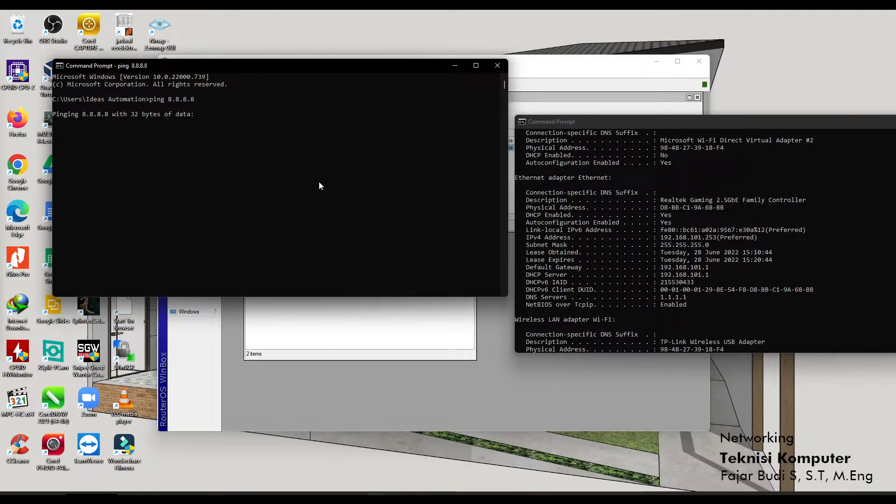
{"action": "left_click_drag", "start_coordinate": [289, 72], "coordinate": [308, 123]}
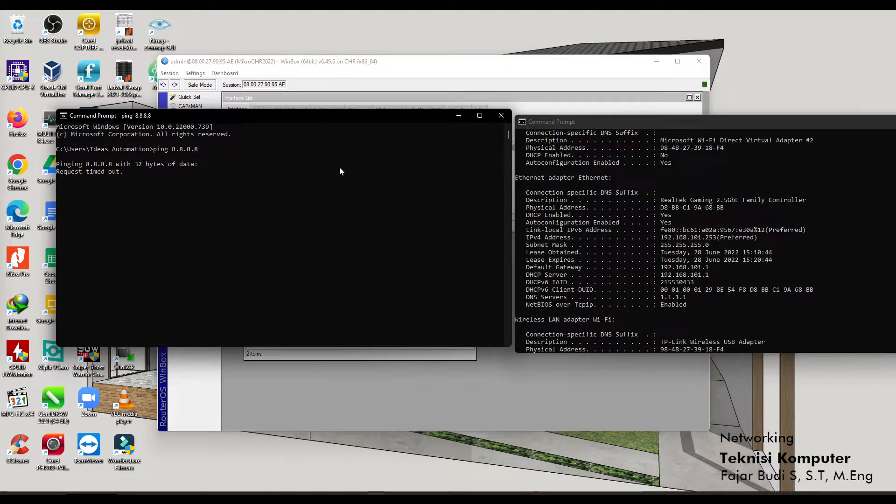
{"action": "key", "text": "ctrl+c"}
{"action": "left_click", "coordinate": [501, 116]}
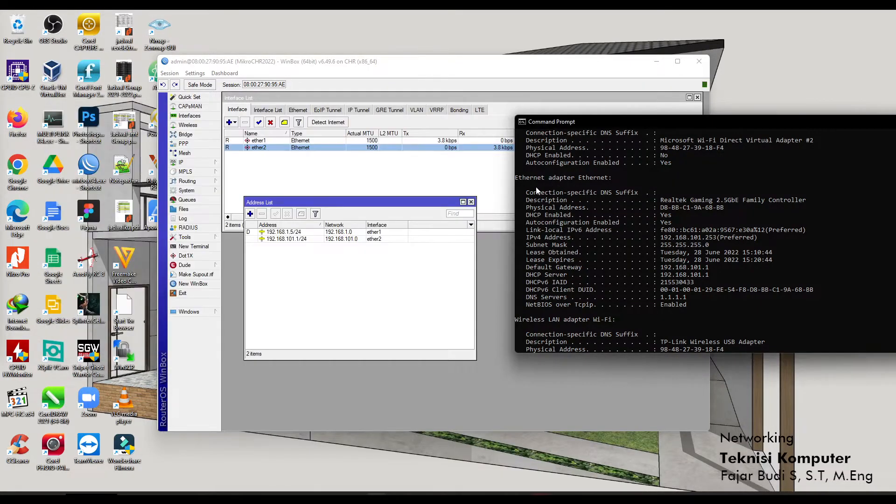
{"action": "left_click", "coordinate": [498, 251]}
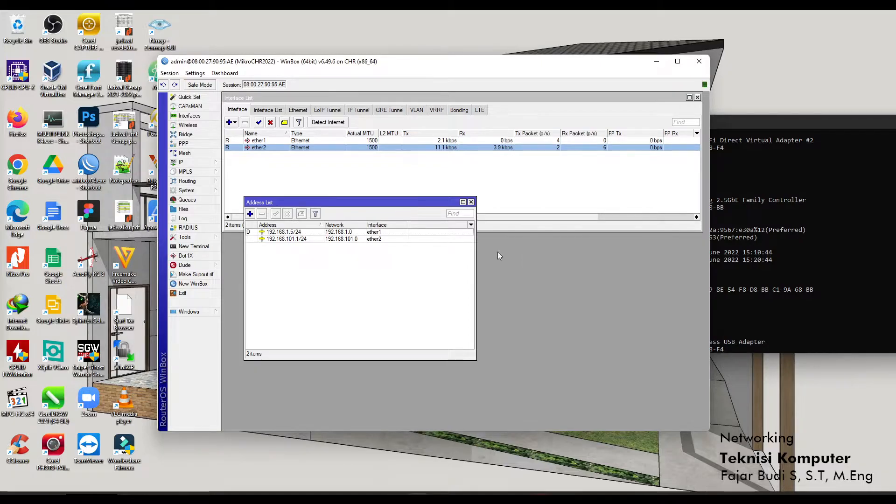
Ping google.com from a router terminal and stop it after two replies with 0% loss.
{"action": "left_click", "coordinate": [833, 128]}
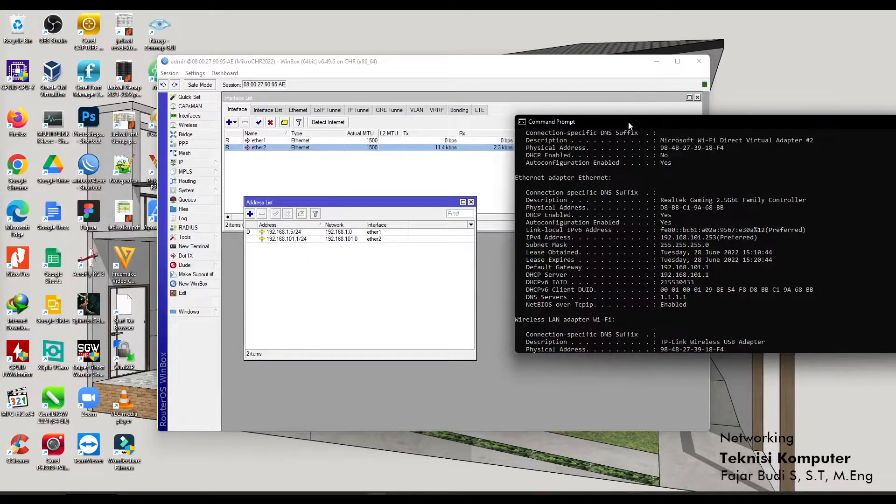
{"action": "left_click_drag", "start_coordinate": [629, 125], "coordinate": [590, 125]}
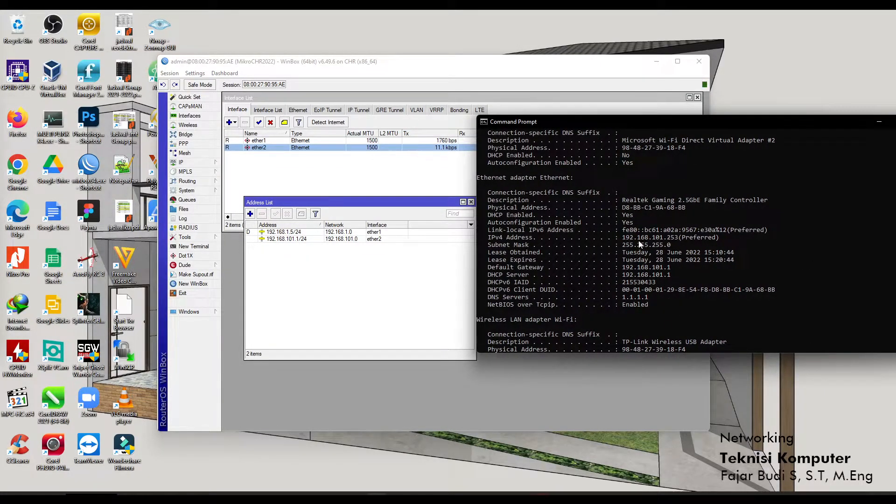
{"action": "left_click", "coordinate": [208, 247]}
{"action": "type", "text": "ping 8.8.8.8"}
{"action": "key", "text": "Up"}
{"action": "key", "text": "Return"}
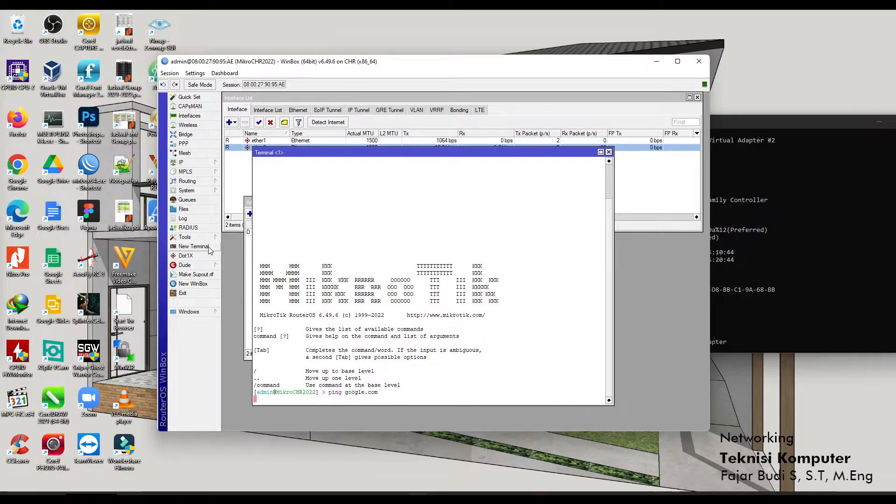
{"action": "key", "text": "ctrl+c"}
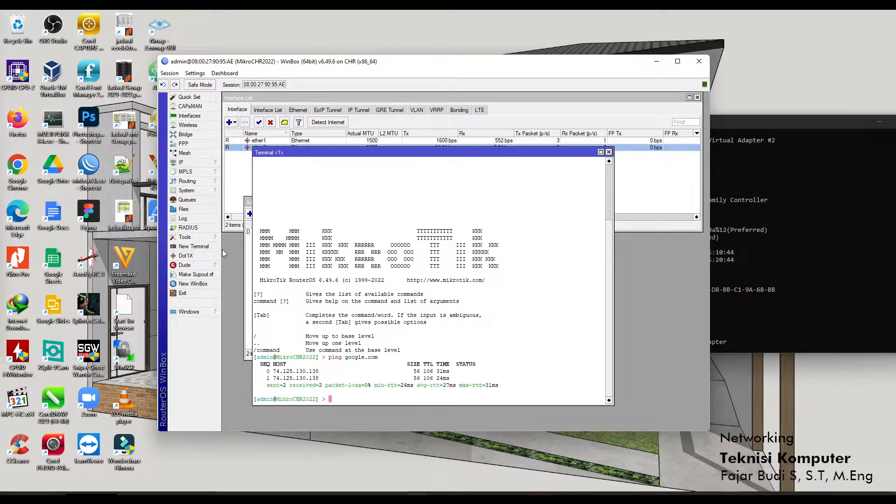
Close the router terminal and the Address List, leaving the Interface List.
{"action": "left_click", "coordinate": [608, 152]}
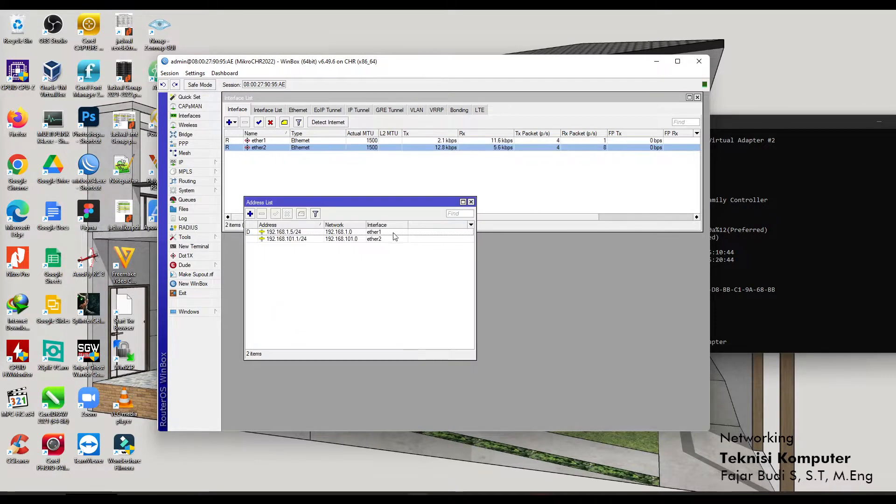
{"action": "left_click", "coordinate": [280, 166]}
{"action": "left_click", "coordinate": [269, 148]}
{"action": "left_click", "coordinate": [350, 308]}
{"action": "left_click", "coordinate": [471, 201]}
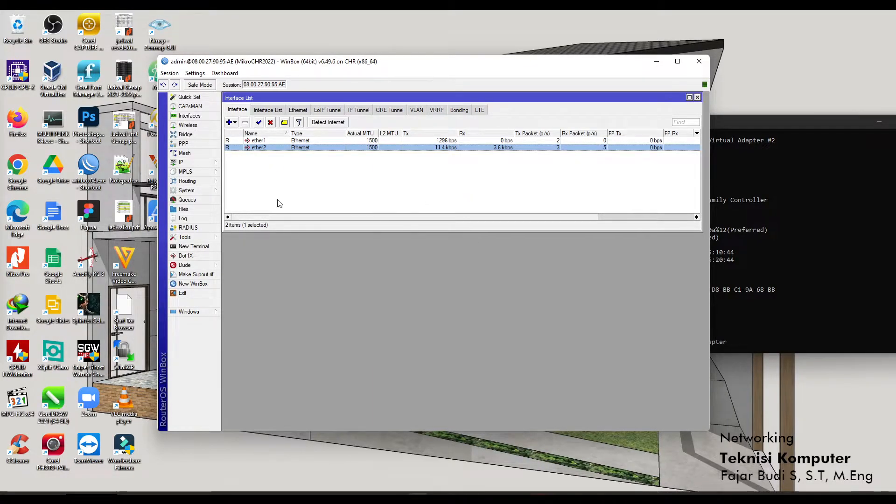
Review the DHCP server network's gateway and DNS settings, then close the DHCP Server window.
{"action": "left_click", "coordinate": [204, 163]}
{"action": "left_click", "coordinate": [261, 218]}
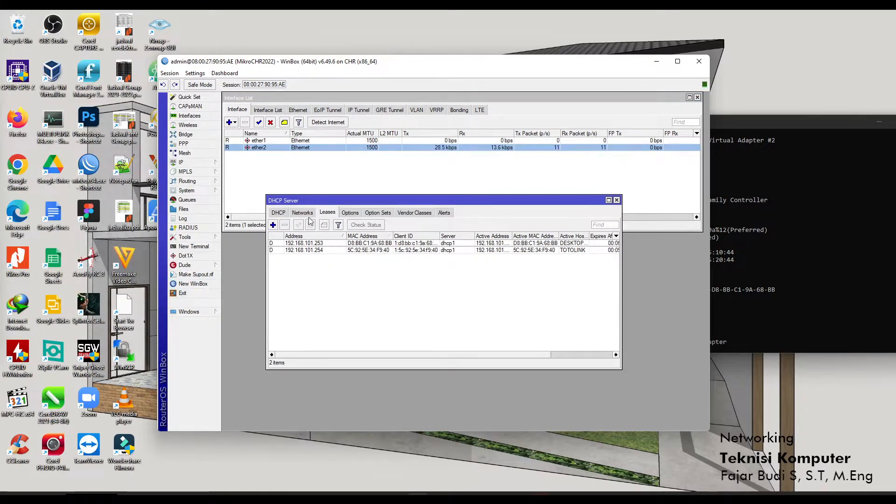
{"action": "left_click", "coordinate": [302, 213]}
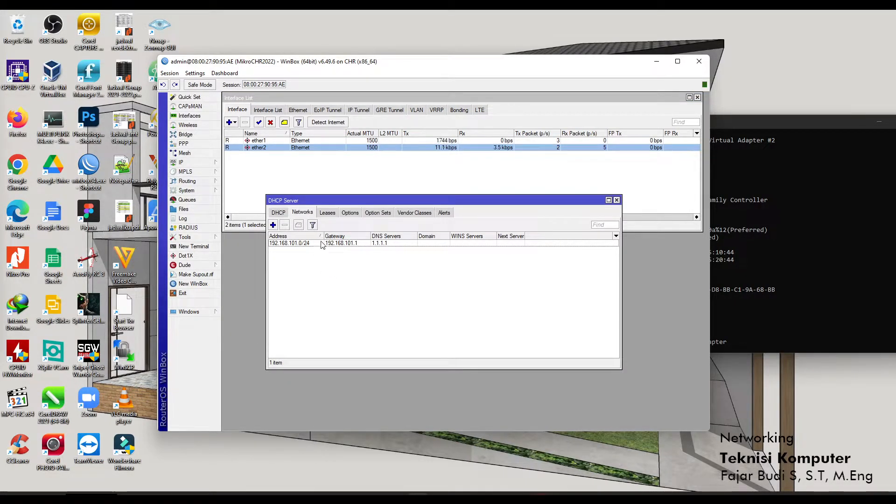
{"action": "left_click", "coordinate": [279, 213]}
{"action": "left_click", "coordinate": [616, 200]}
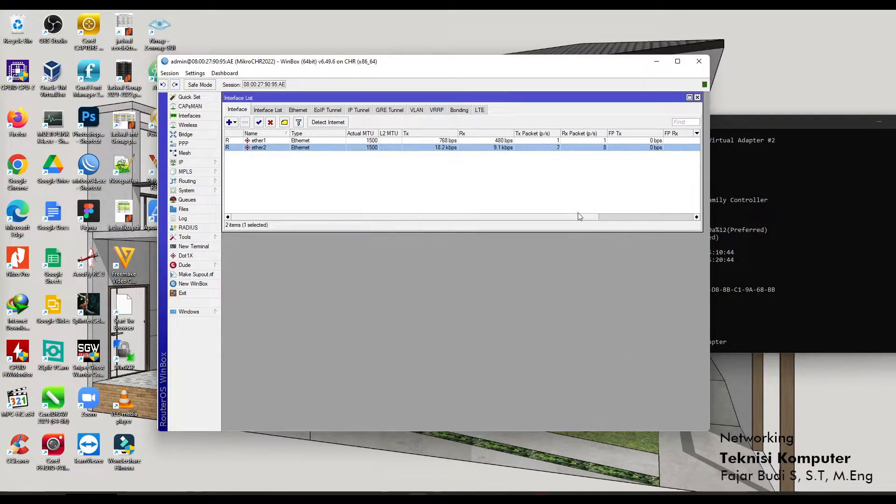
Add 8.8.8.8 as a second DNS server beside 1.1.1.1 and save.
{"action": "left_click", "coordinate": [196, 162]}
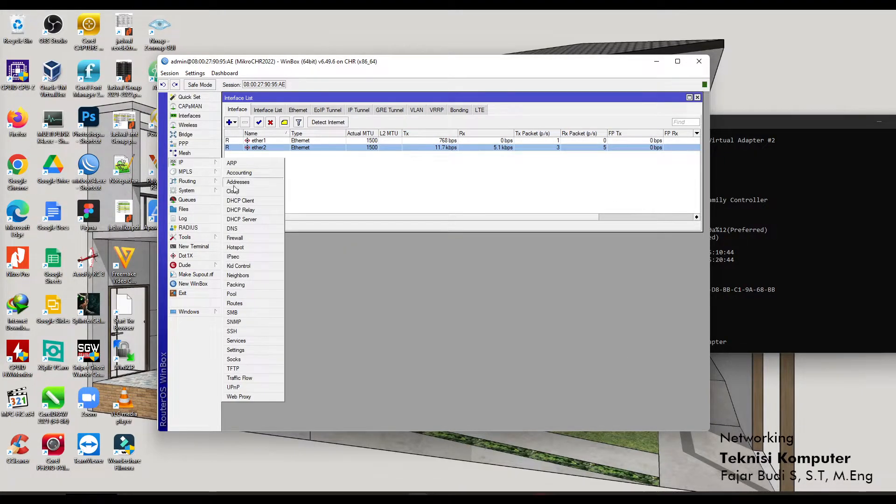
{"action": "left_click", "coordinate": [256, 228]}
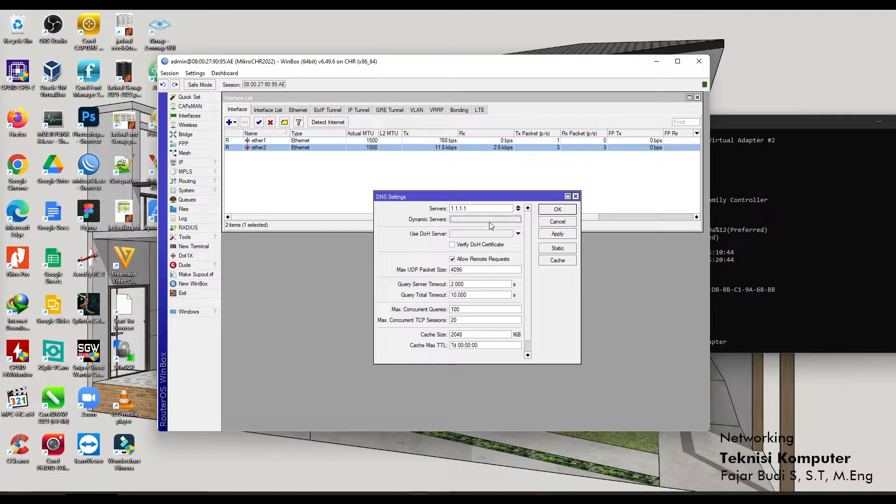
{"action": "left_click", "coordinate": [517, 210]}
{"action": "type", "text": "8.8.8.8"}
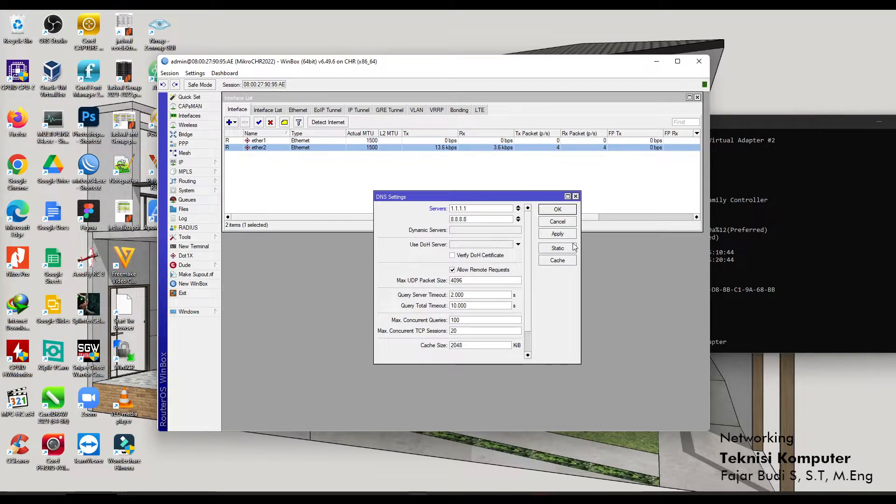
{"action": "left_click", "coordinate": [560, 211]}
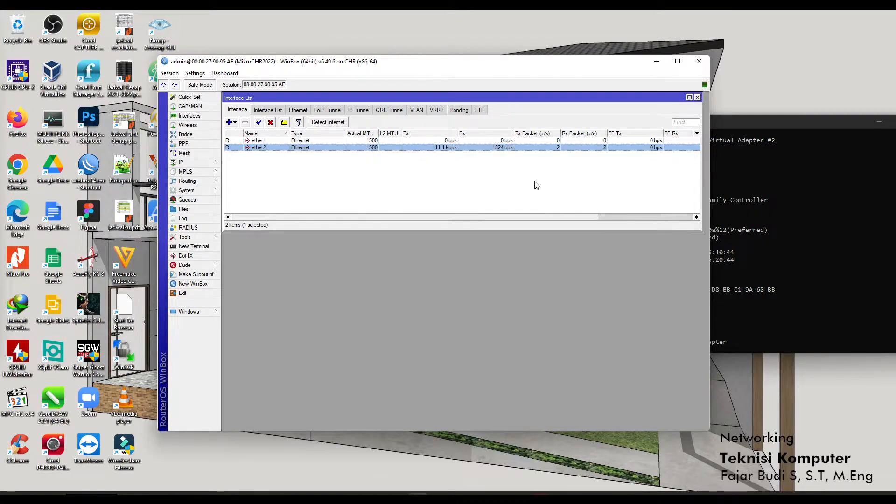
Check that the firewall NAT table has no rules, discarding a new rule, and close Firewall.
{"action": "left_click", "coordinate": [204, 164]}
{"action": "left_click", "coordinate": [247, 237]}
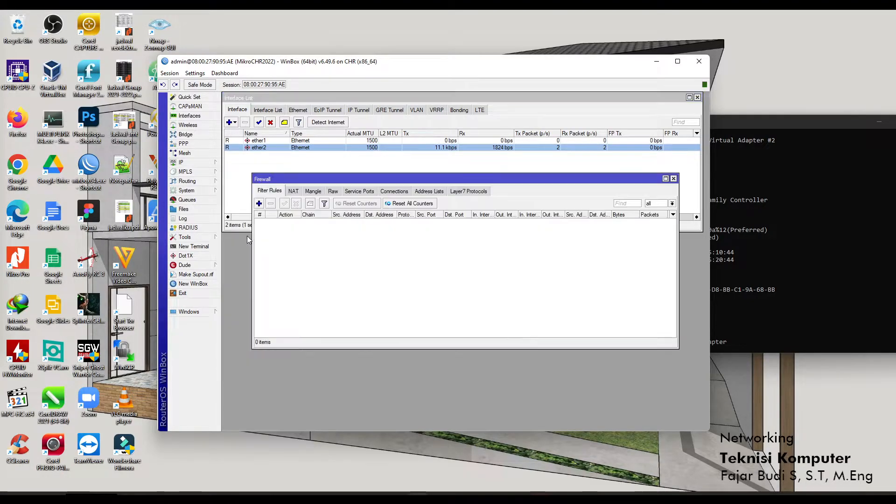
{"action": "left_click", "coordinate": [294, 192]}
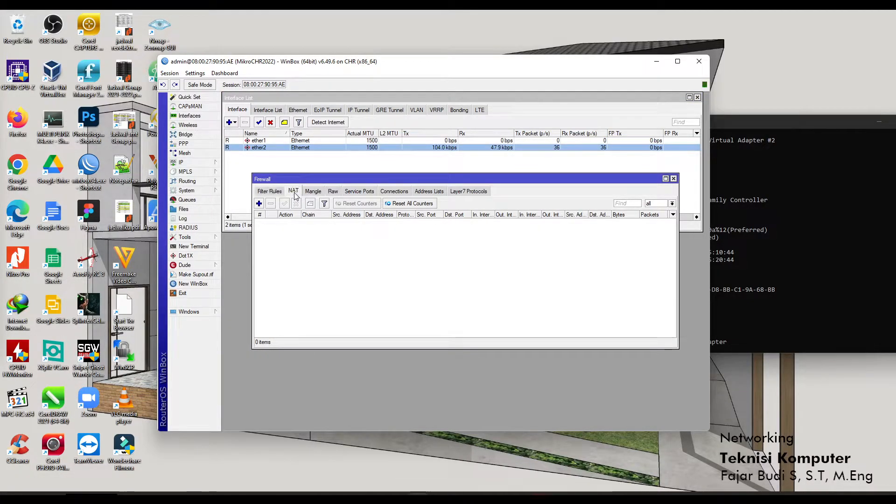
{"action": "left_click", "coordinate": [283, 192]}
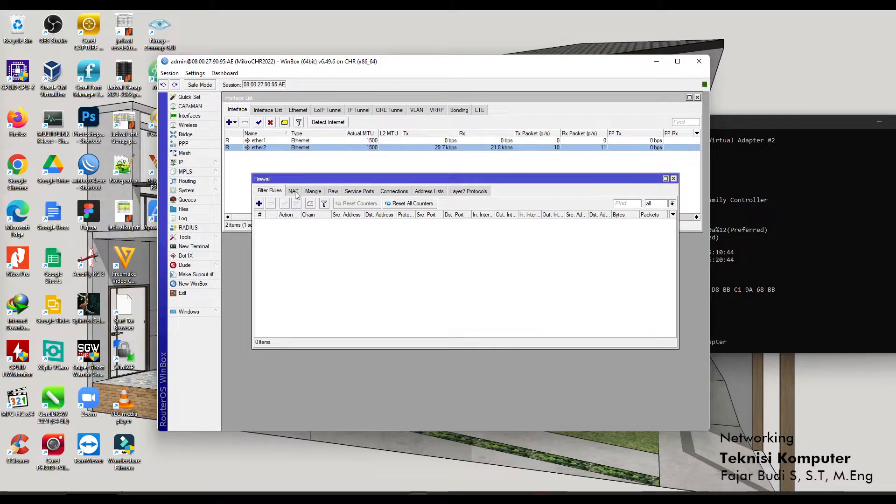
{"action": "left_click", "coordinate": [293, 192]}
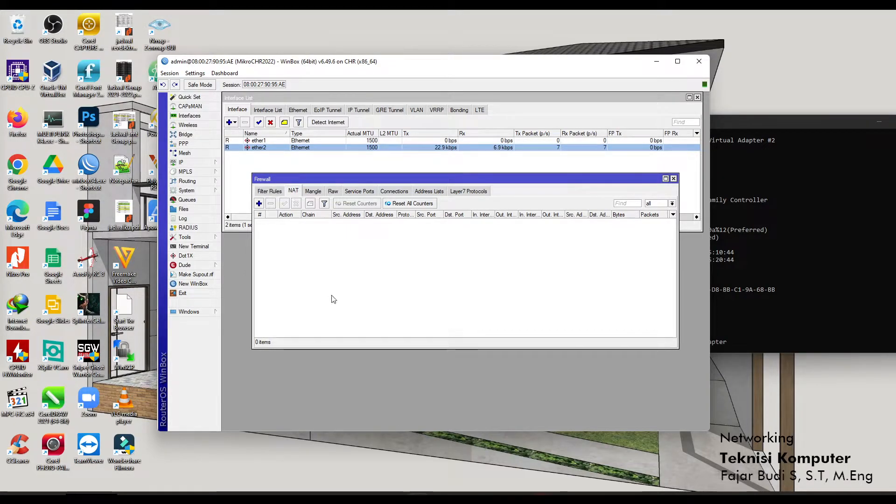
{"action": "left_click", "coordinate": [259, 203]}
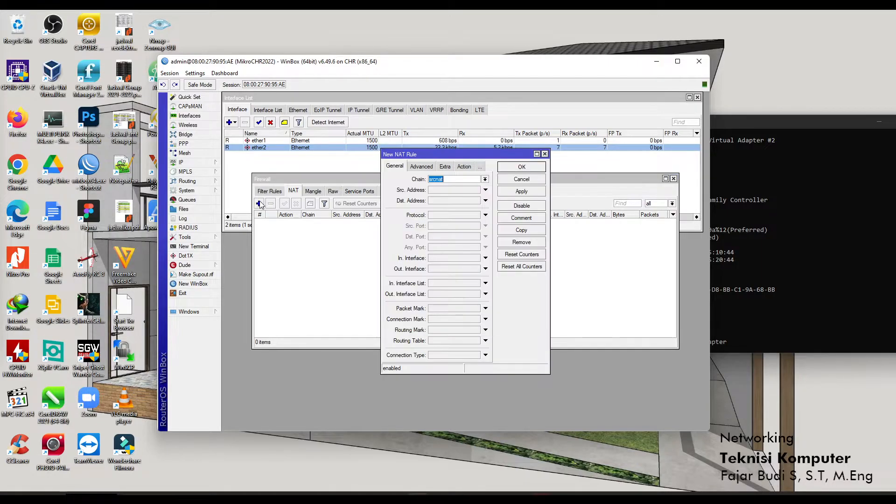
{"action": "left_click", "coordinate": [532, 179]}
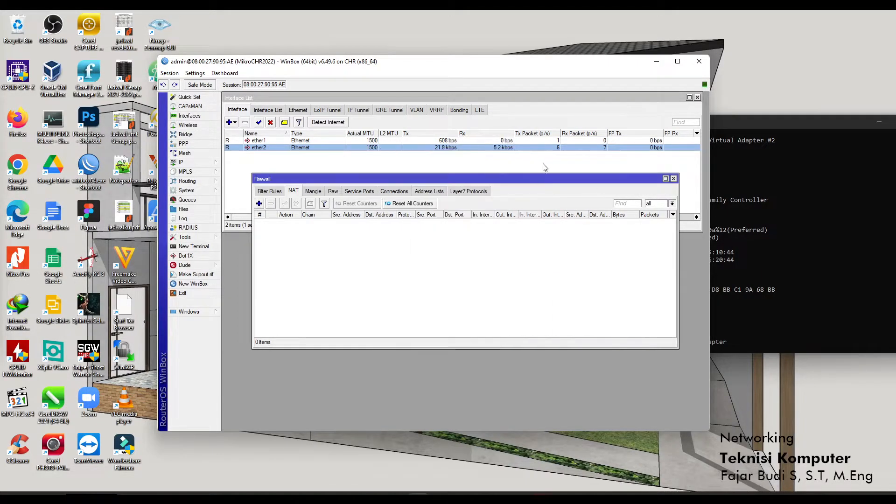
{"action": "left_click", "coordinate": [673, 179]}
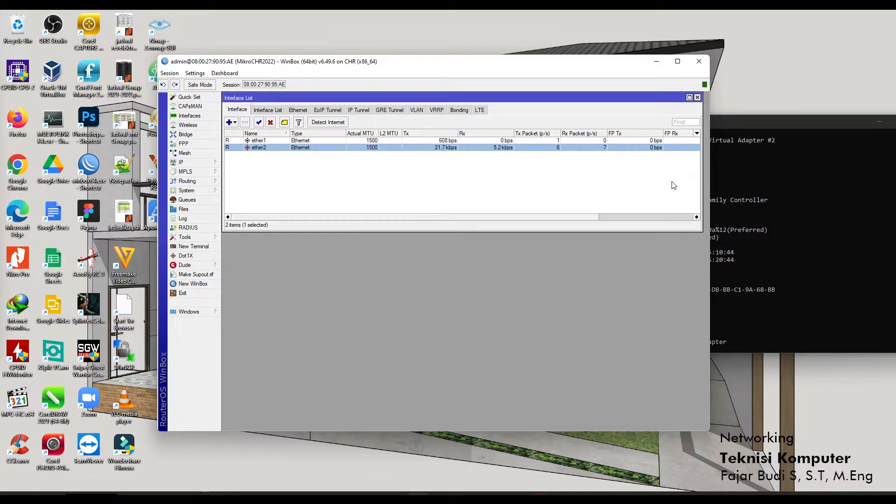
Confirm the Hotspot servers list is empty and close it.
{"action": "left_click", "coordinate": [211, 163]}
{"action": "left_click", "coordinate": [242, 247]}
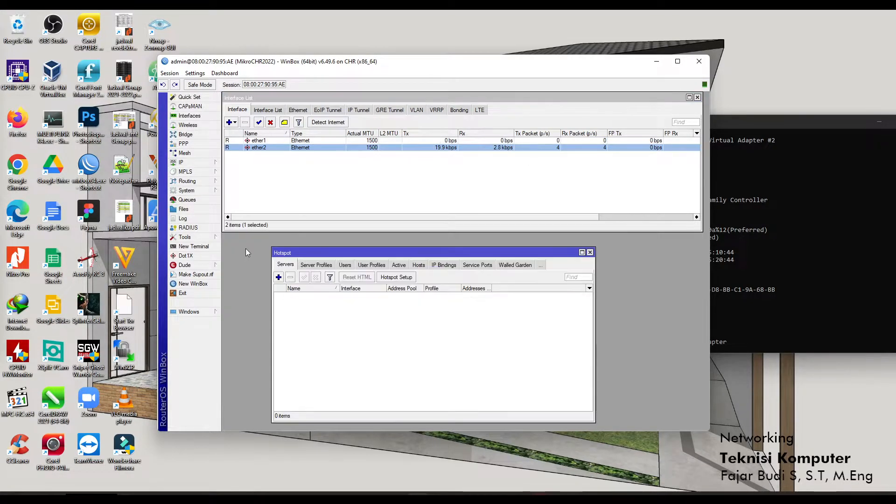
{"action": "left_click", "coordinate": [590, 252]}
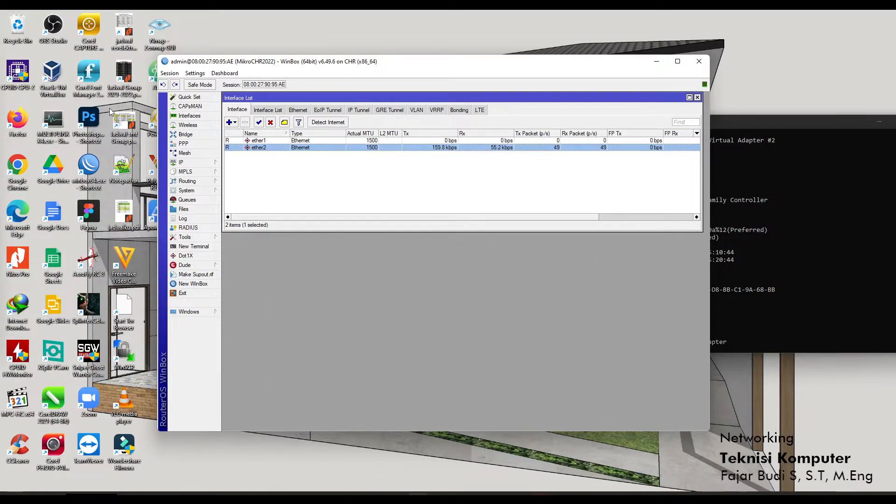
{"action": "left_click", "coordinate": [185, 161]}
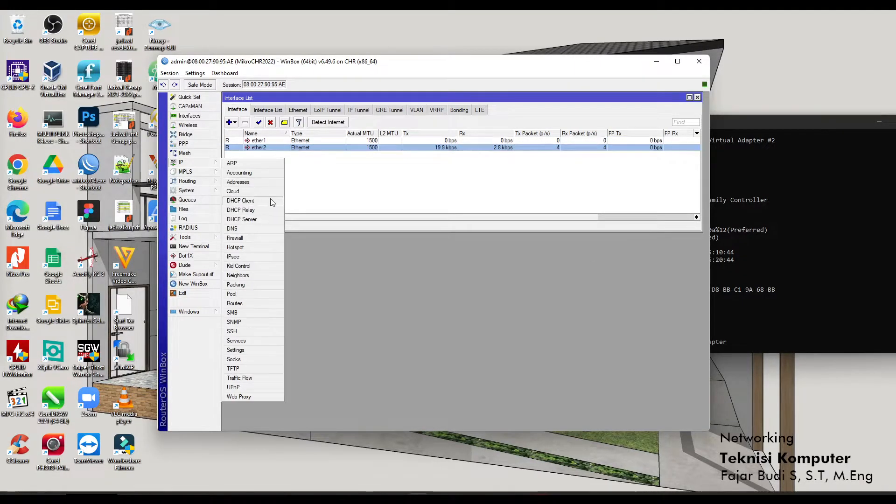
Replace the ether1 DHCP client with a new one using peer DNS, bound to 192.168.1.5/24.
{"action": "left_click", "coordinate": [252, 200]}
{"action": "left_click", "coordinate": [418, 242]}
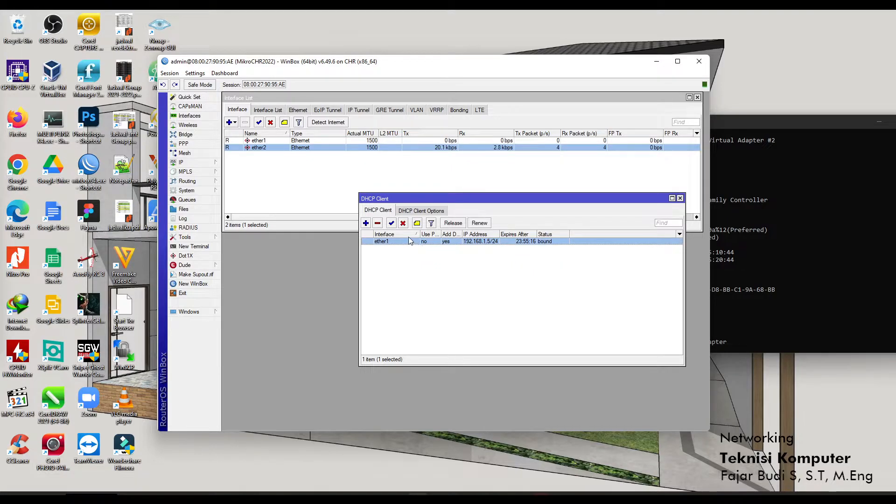
{"action": "left_click", "coordinate": [378, 224]}
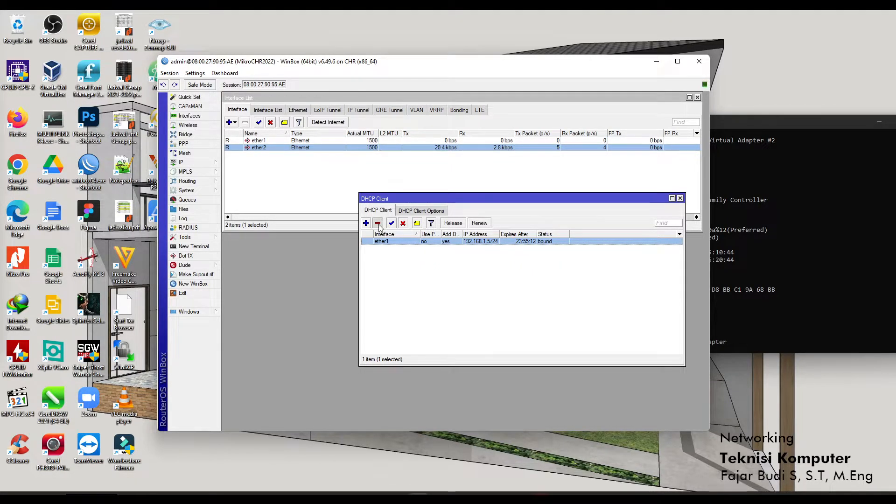
{"action": "left_click", "coordinate": [368, 223]}
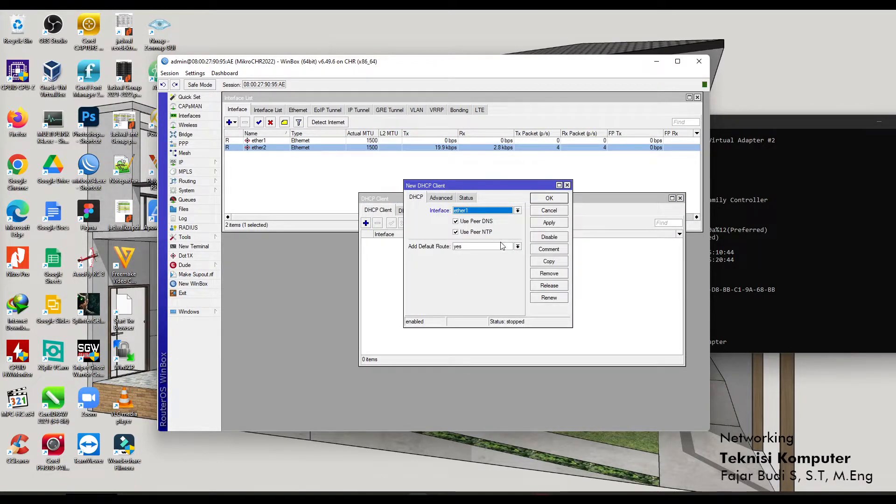
{"action": "left_click", "coordinate": [558, 226]}
{"action": "left_click", "coordinate": [556, 198]}
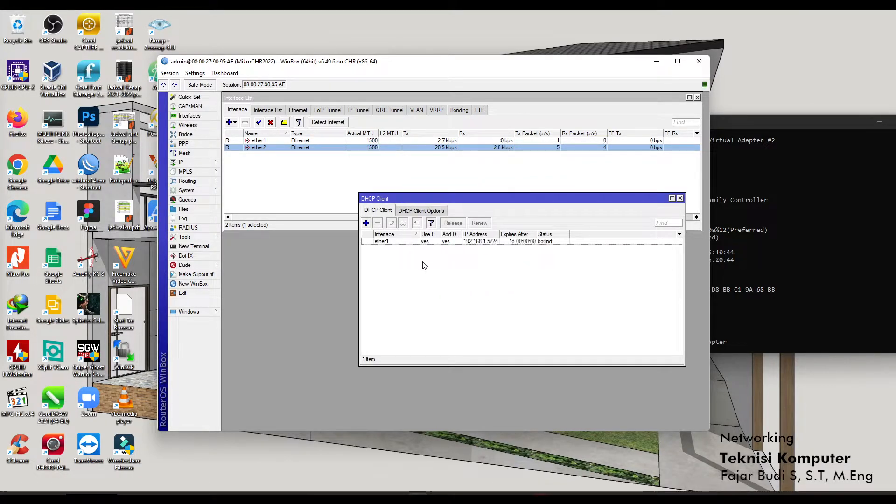
Ping 8.8.8.8 from a new PC Command Prompt, getting replies around 29 ms, then close it.
{"action": "left_click", "coordinate": [376, 497]}
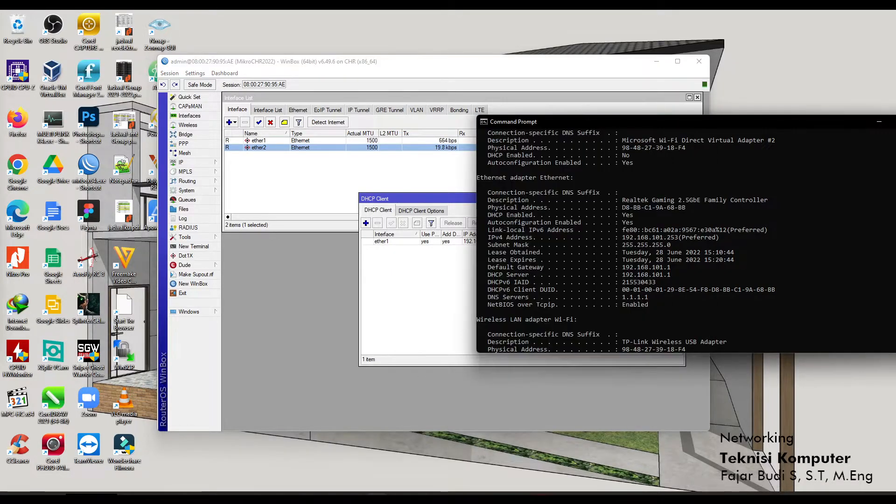
{"action": "right_click", "coordinate": [376, 497]}
{"action": "left_click", "coordinate": [364, 449]}
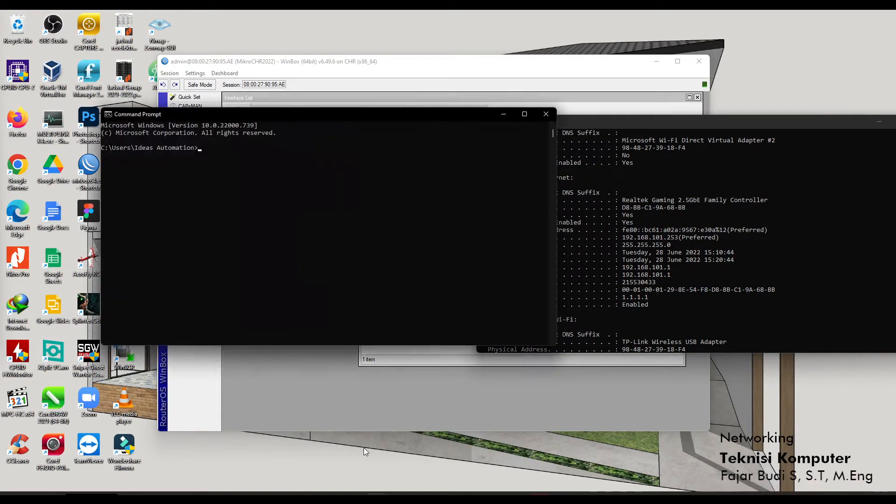
{"action": "type", "text": "ping 8.8.8.8"}
{"action": "key", "text": "Return"}
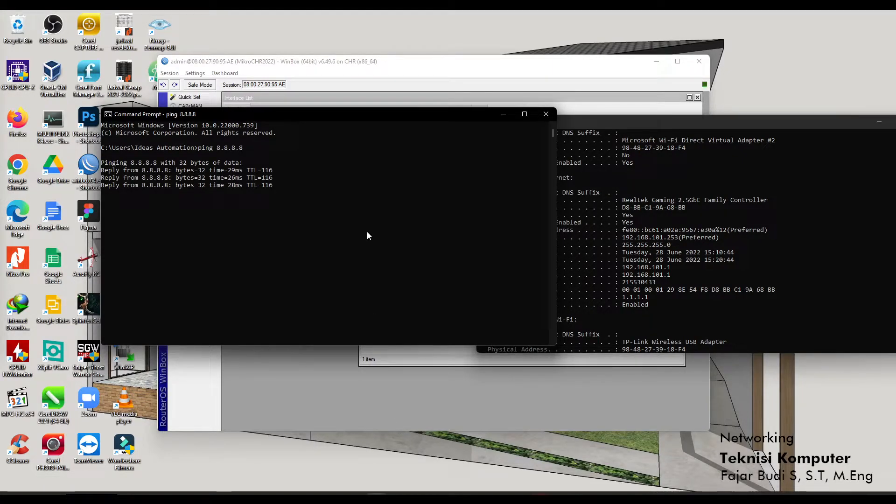
{"action": "key", "text": "Return"}
{"action": "left_click", "coordinate": [546, 115]}
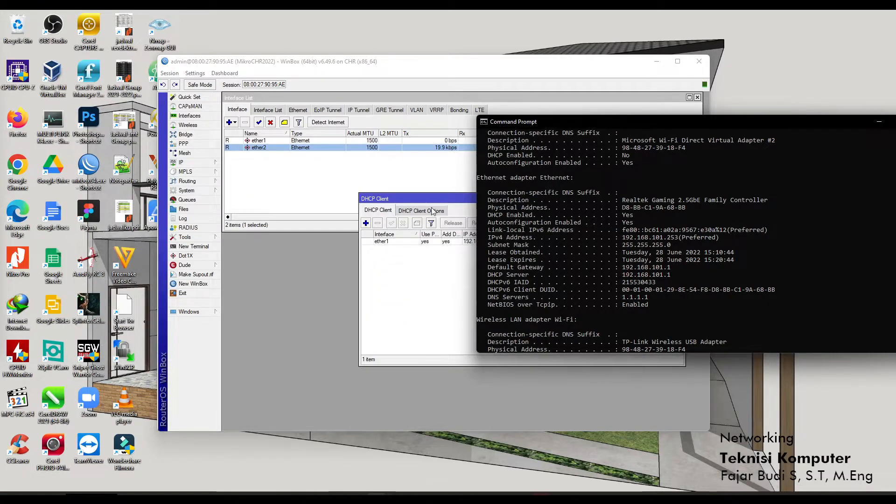
{"action": "left_click_drag", "start_coordinate": [432, 198], "coordinate": [390, 197]}
Glance at Firewall, widen the Use Peer column, and close the DHCP Client window.
{"action": "left_click", "coordinate": [213, 165]}
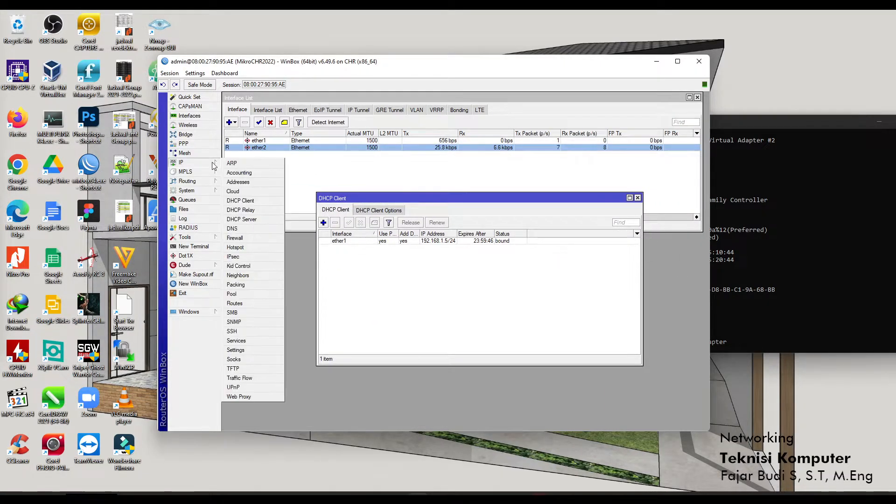
{"action": "left_click", "coordinate": [235, 238]}
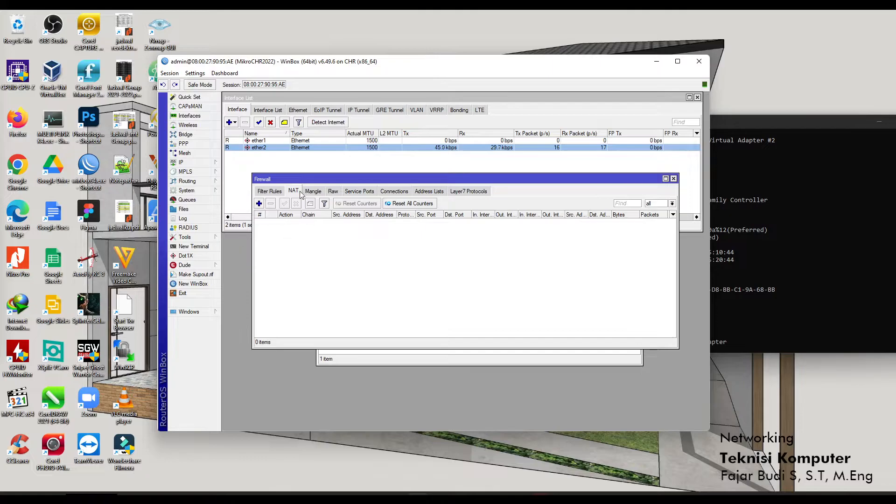
{"action": "left_click", "coordinate": [673, 179]}
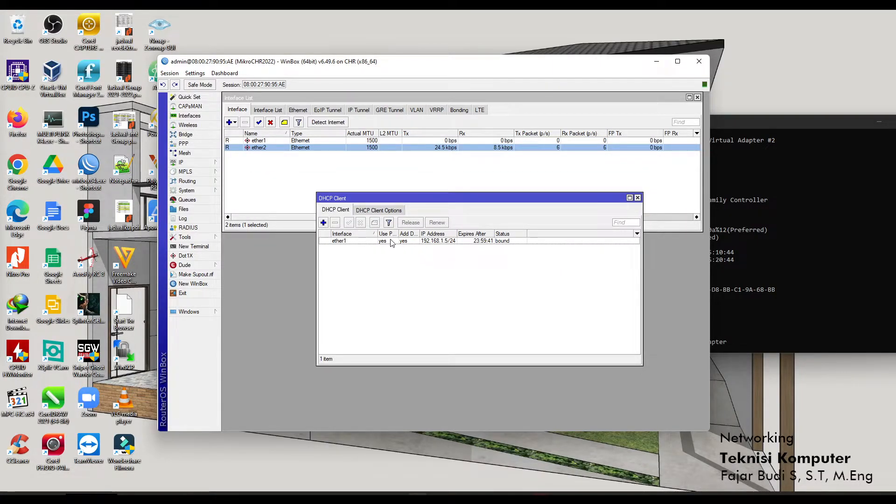
{"action": "left_click_drag", "start_coordinate": [400, 232], "coordinate": [409, 232]}
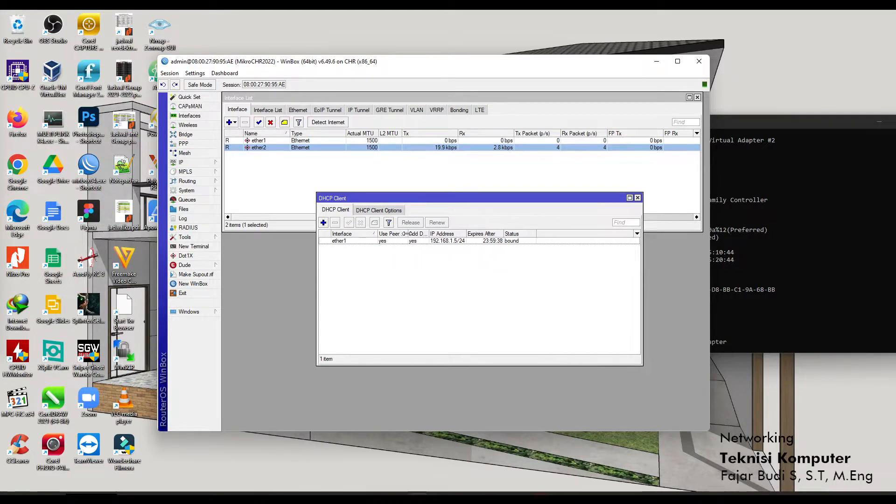
{"action": "left_click", "coordinate": [637, 197]}
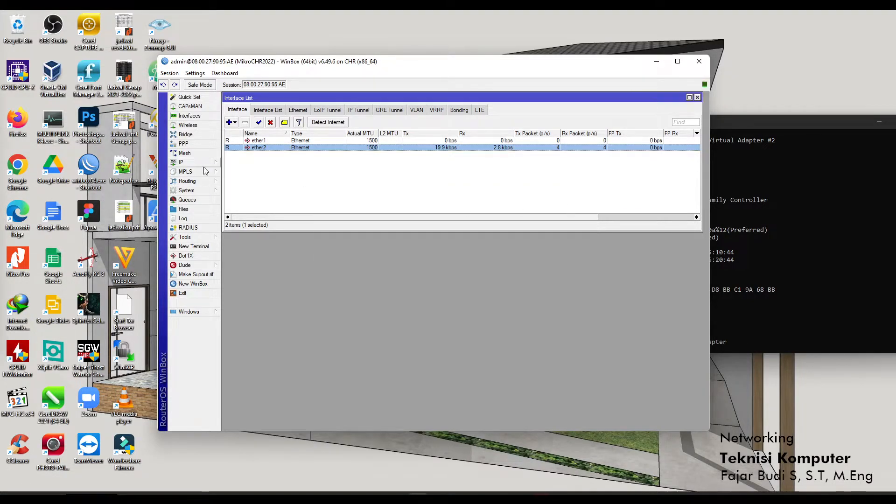
Review DNS showing dynamic 192.168.1.1 beside 1.1.1.1 and 8.8.8.8, closing without changes.
{"action": "left_click", "coordinate": [199, 161]}
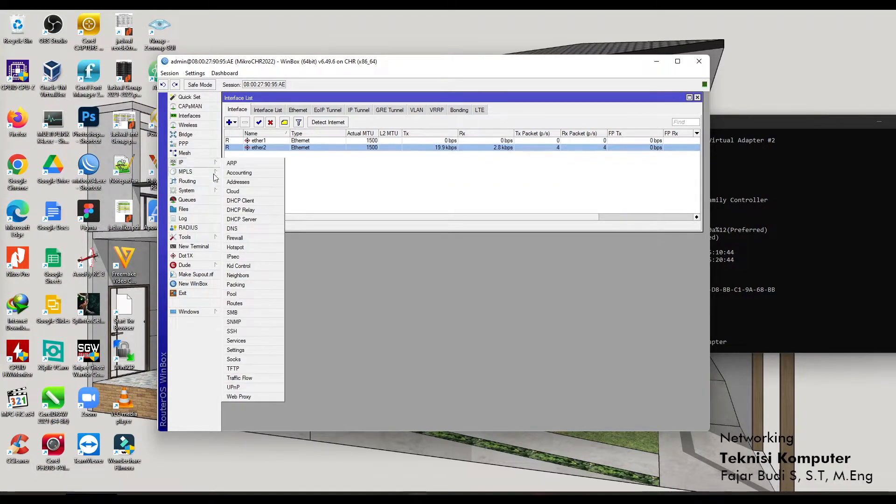
{"action": "left_click", "coordinate": [248, 229]}
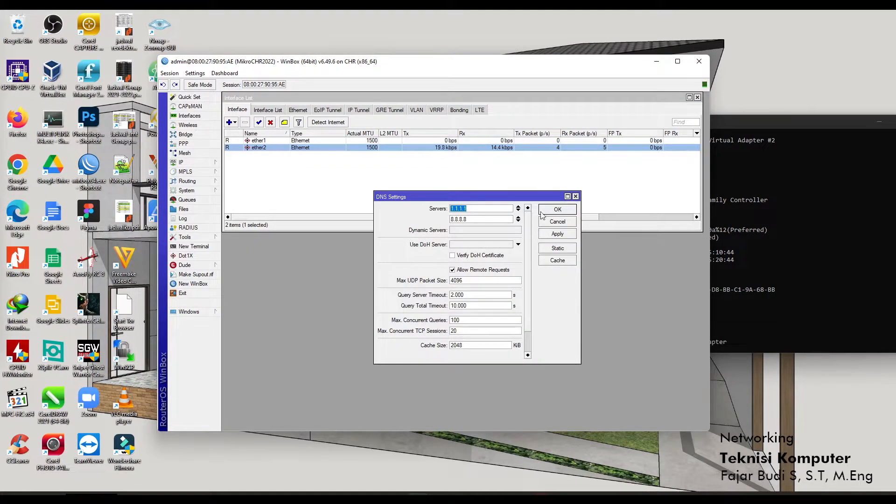
{"action": "left_click", "coordinate": [480, 229]}
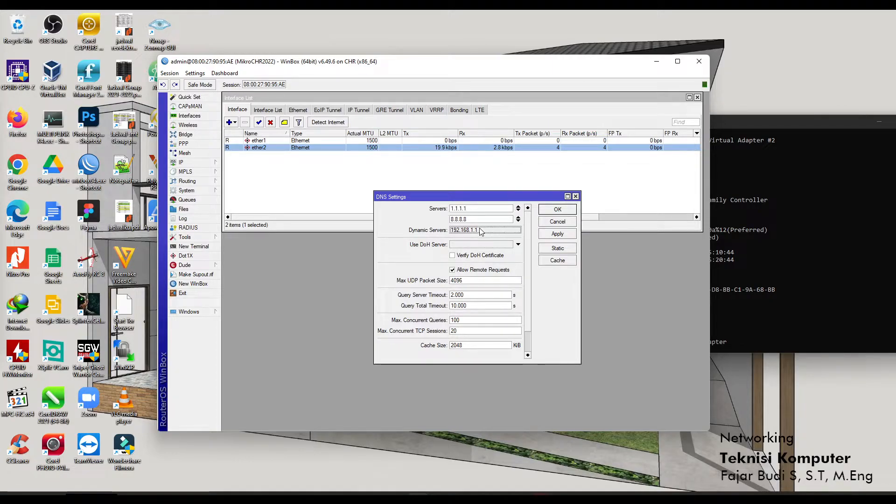
{"action": "left_click", "coordinate": [558, 222]}
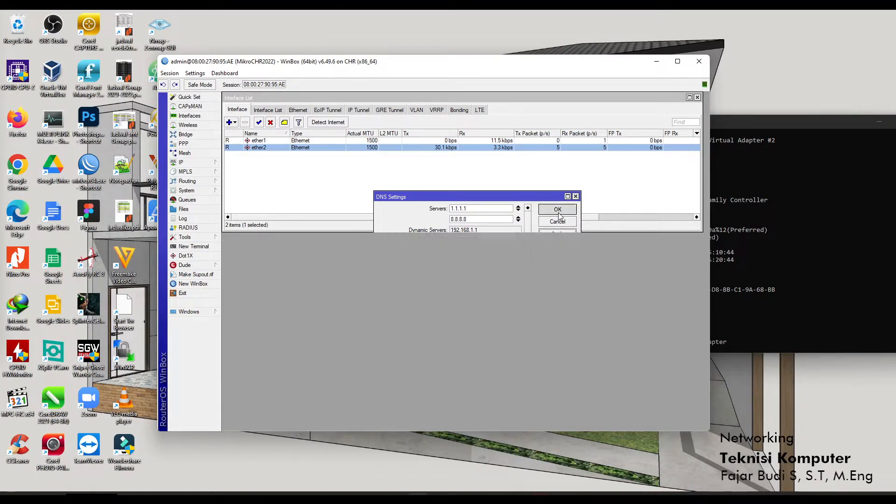
{"action": "left_click", "coordinate": [198, 161]}
{"action": "left_click", "coordinate": [363, 198]}
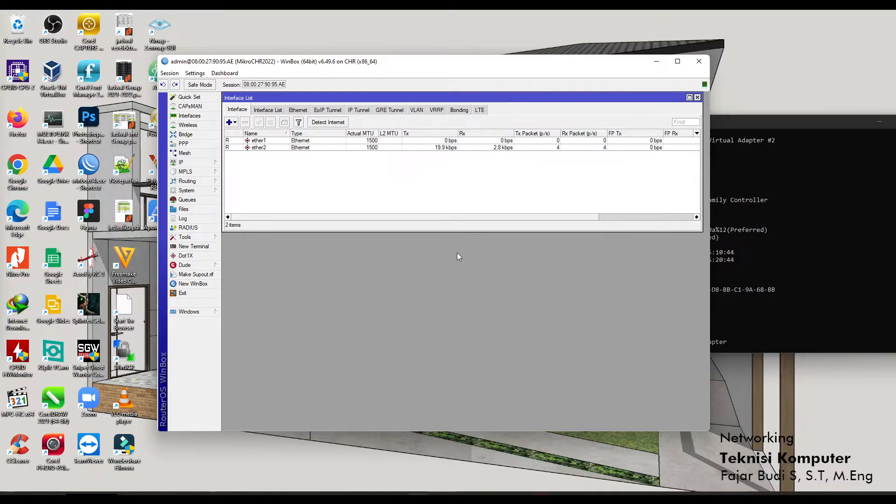
{"action": "left_click", "coordinate": [205, 191]}
{"action": "left_click", "coordinate": [209, 163]}
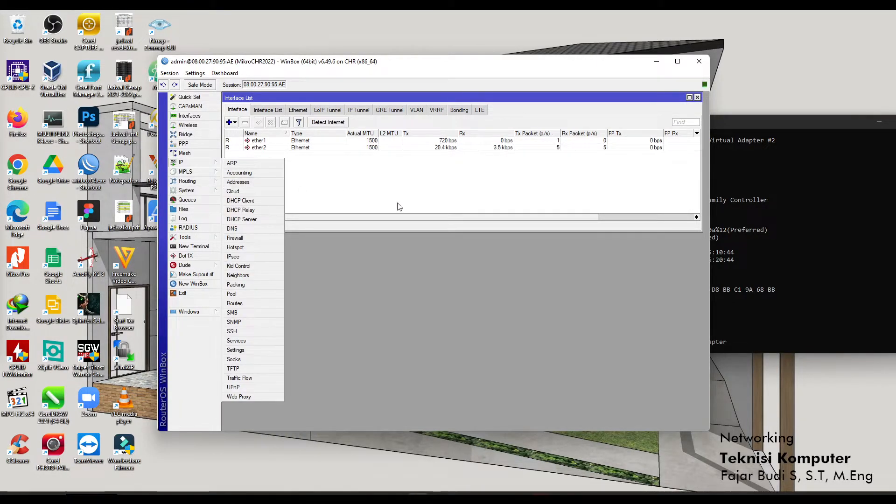
Ping google.com from a new Command Prompt and stop it.
{"action": "left_click", "coordinate": [377, 496]}
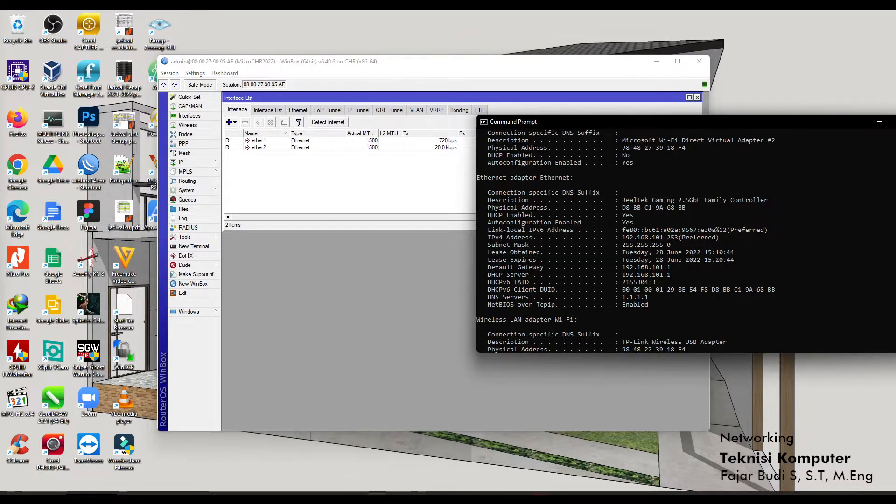
{"action": "right_click", "coordinate": [376, 496]}
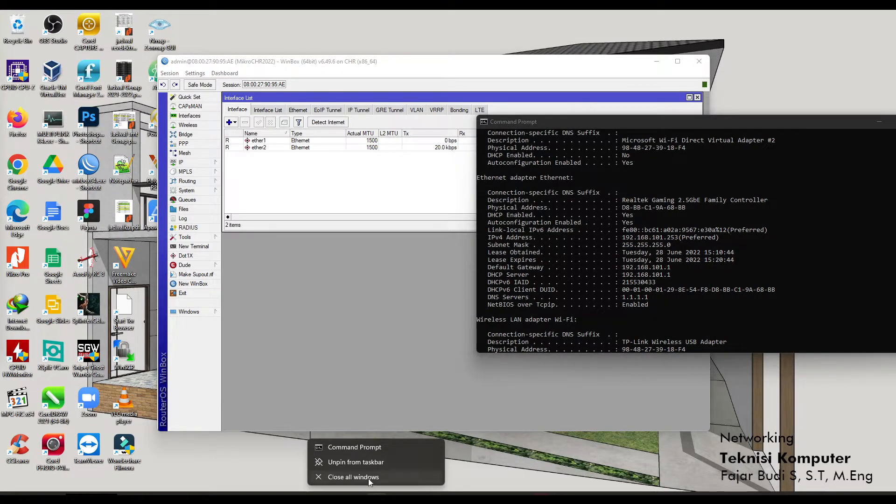
{"action": "left_click", "coordinate": [370, 450]}
{"action": "type", "text": "ping google.com"}
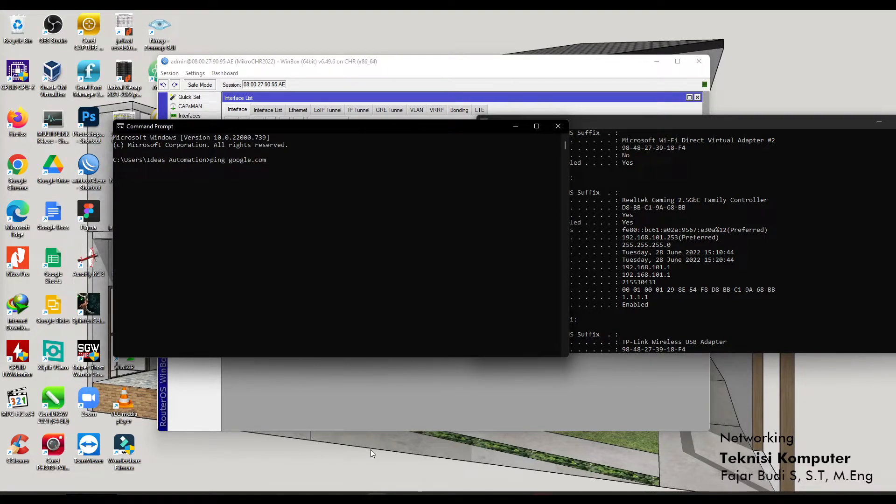
{"action": "key", "text": "Return"}
{"action": "left_click_drag", "start_coordinate": [370, 126], "coordinate": [559, 171]}
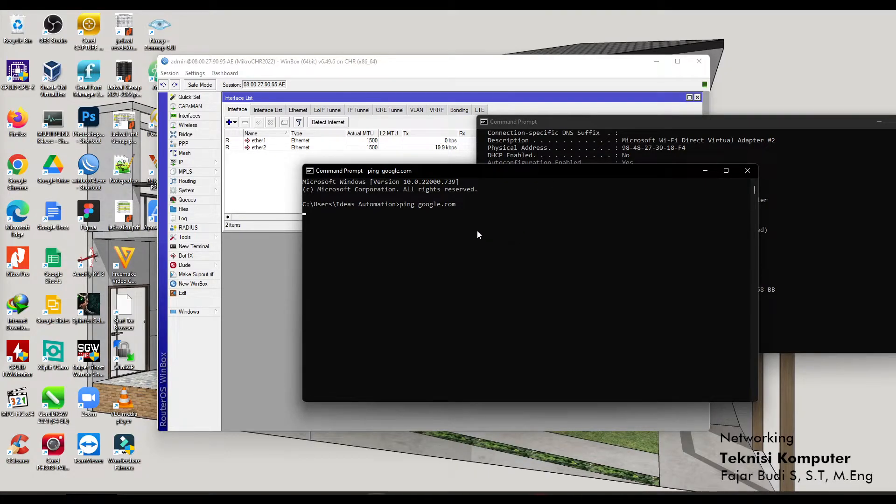
{"action": "key", "text": "ctrl+c"}
Ping 8.8.8.8, getting 3 of 3 replies with 0% loss, then close the console.
{"action": "key", "text": "Up"}
{"action": "key", "text": "BackSpace"}
{"action": "key", "text": "BackSpace"}
{"action": "key", "text": "BackSpace"}
{"action": "key", "text": "BackSpace"}
{"action": "key", "text": "BackSpace"}
{"action": "key", "text": "BackSpace"}
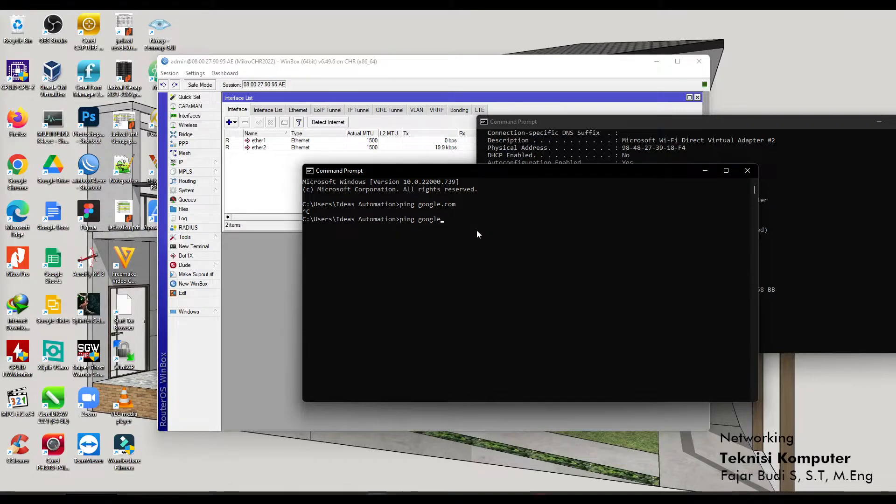
{"action": "key", "text": "BackSpace"}
{"action": "key", "text": "BackSpace"}
{"action": "key", "text": "BackSpace"}
{"action": "key", "text": "BackSpace"}
{"action": "type", "text": "8"}
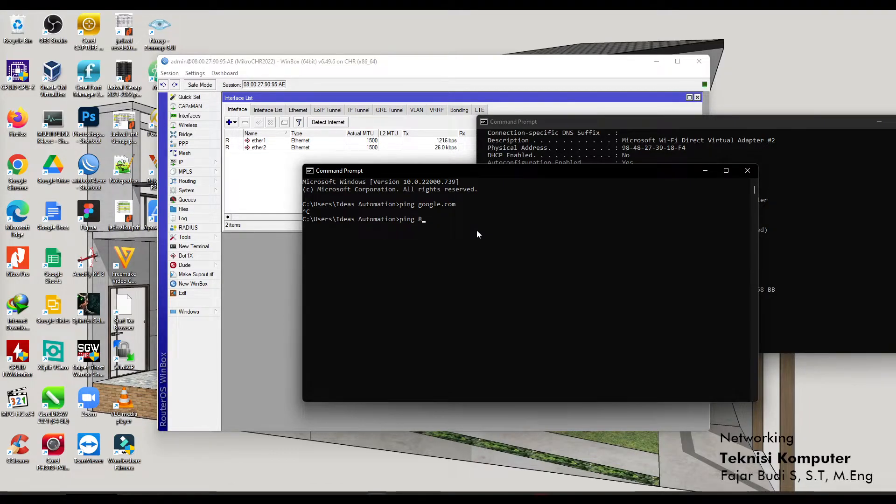
{"action": "type", "text": ".8.8.8"}
{"action": "key", "text": "Return"}
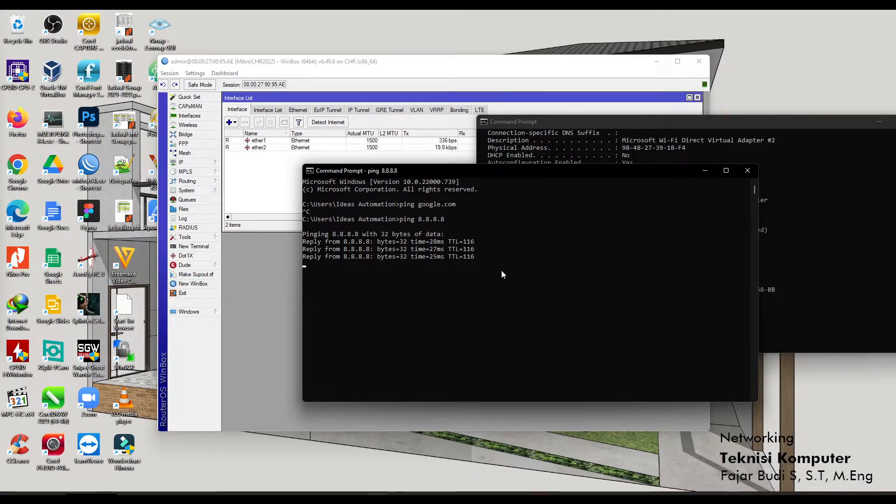
{"action": "key", "text": "ctrl+c"}
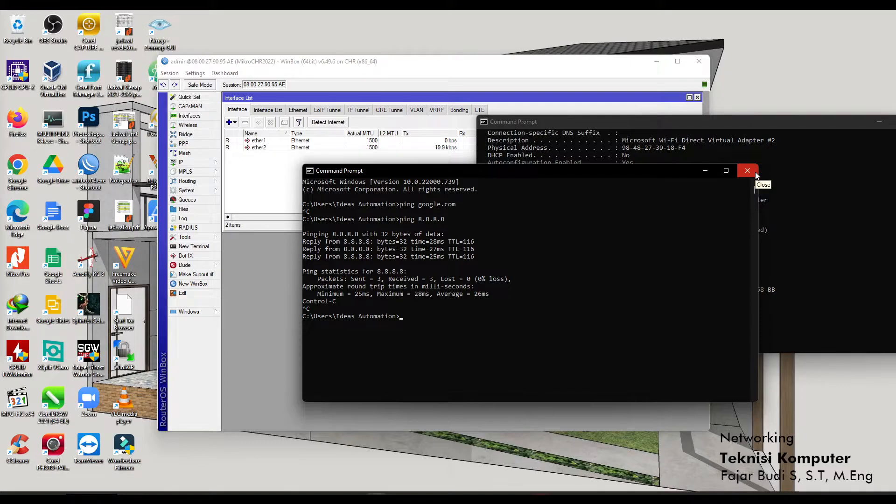
{"action": "left_click", "coordinate": [756, 173]}
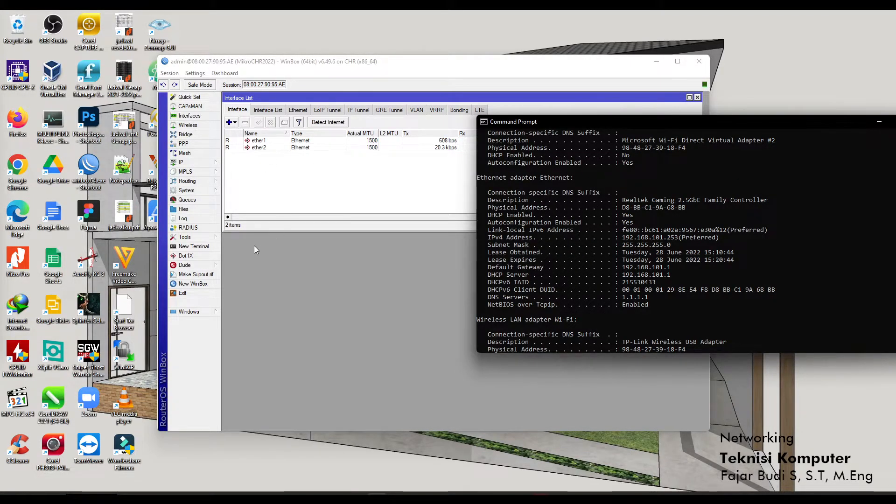
Review the DHCP server network for 192.168.101.0/24 and close the DHCP Server window.
{"action": "left_click", "coordinate": [180, 162]}
{"action": "left_click", "coordinate": [264, 220]}
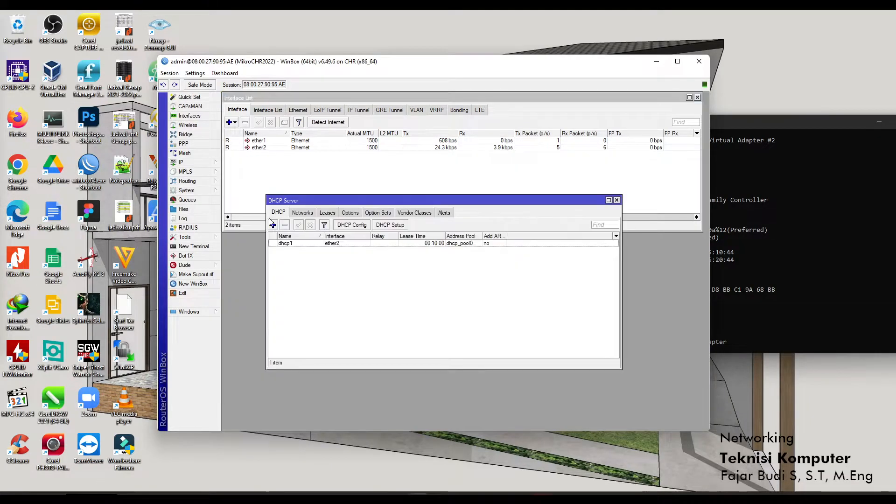
{"action": "left_click", "coordinate": [294, 213]}
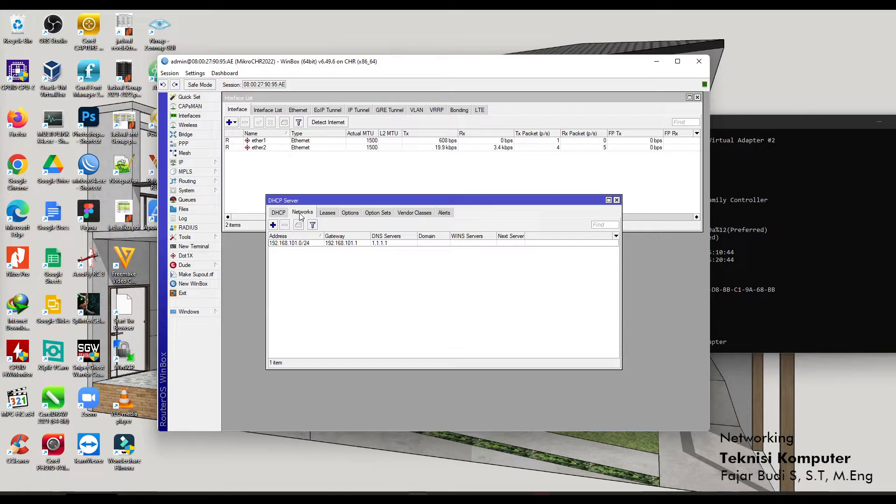
{"action": "left_click", "coordinate": [279, 212]}
{"action": "left_click", "coordinate": [616, 199]}
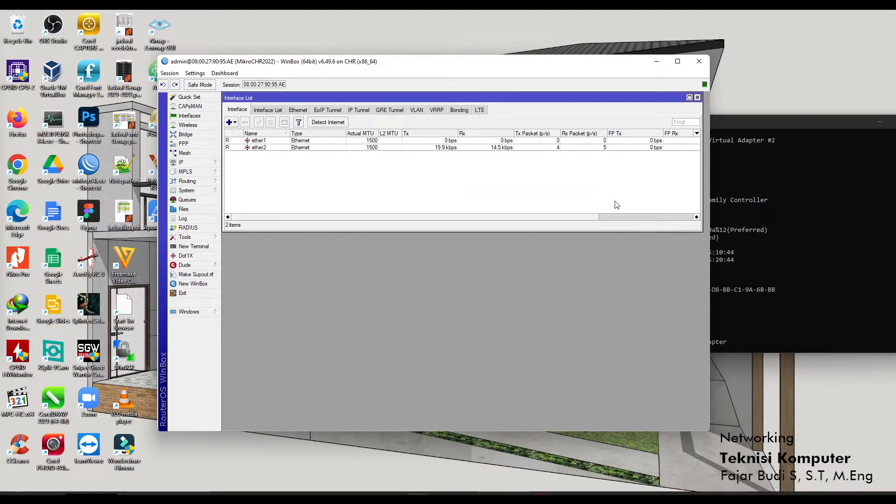
Open the Hotspot window, which has no servers defined yet.
{"action": "left_click", "coordinate": [754, 119]}
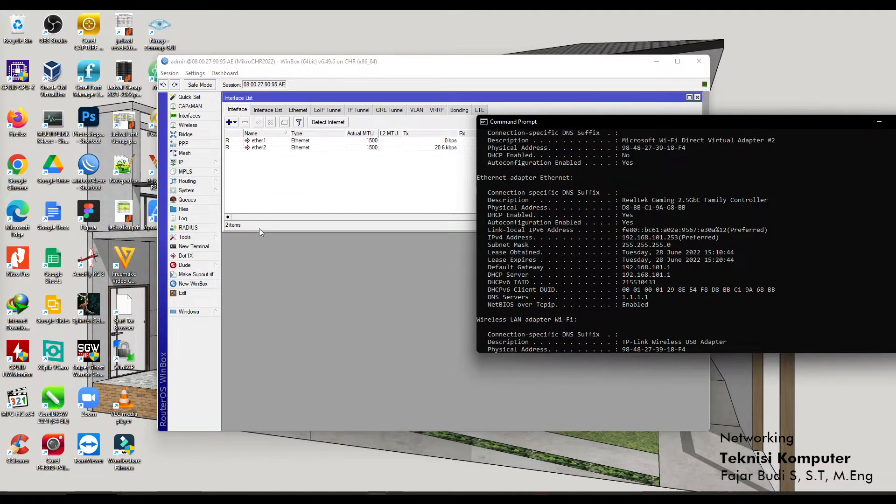
{"action": "left_click", "coordinate": [214, 164]}
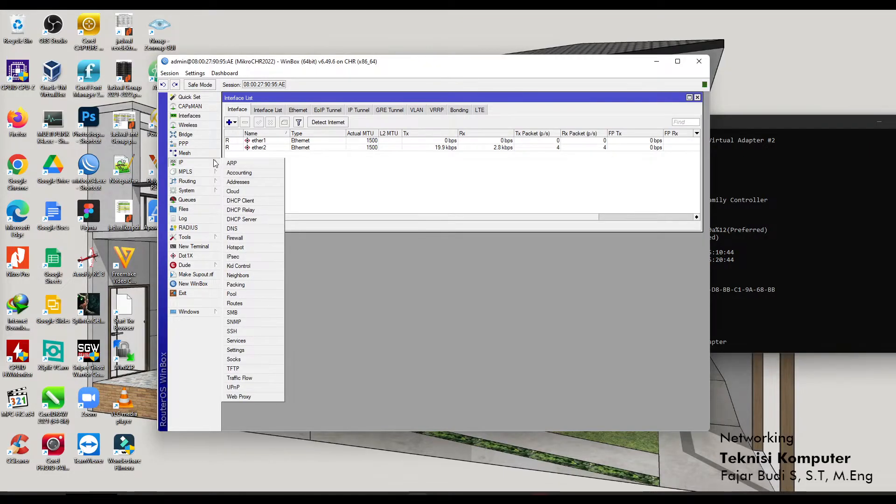
{"action": "left_click", "coordinate": [254, 249]}
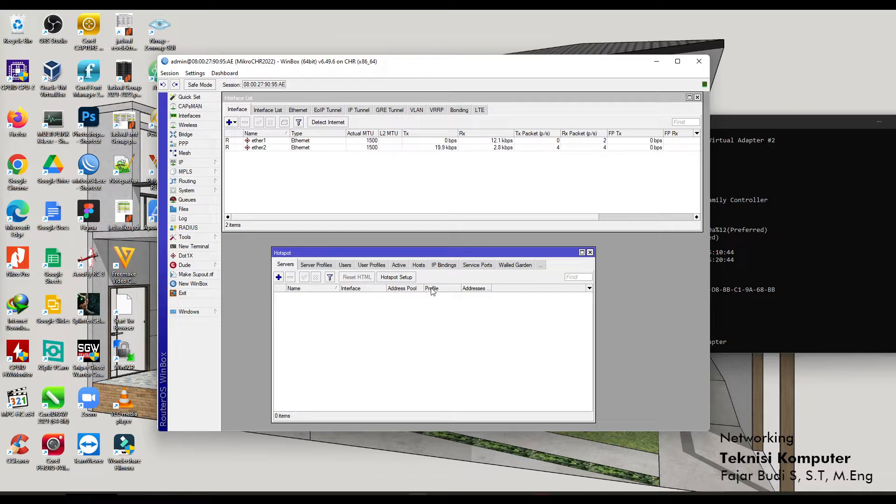
Launch Hotspot Setup and choose ether2 as the hotspot interface.
{"action": "left_click", "coordinate": [402, 281]}
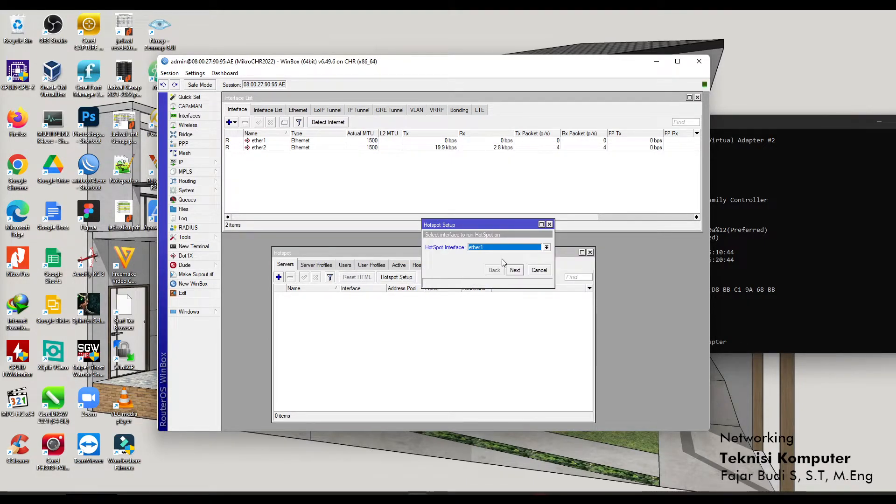
{"action": "left_click", "coordinate": [546, 248]}
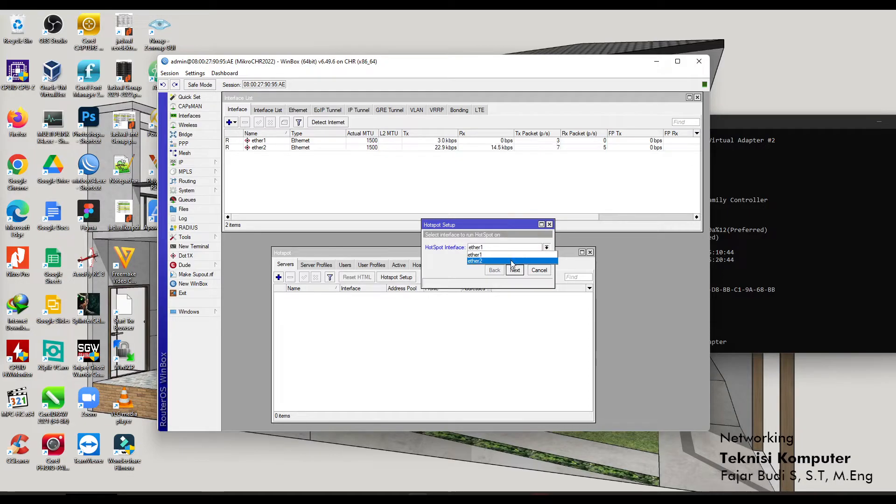
{"action": "left_click", "coordinate": [512, 261]}
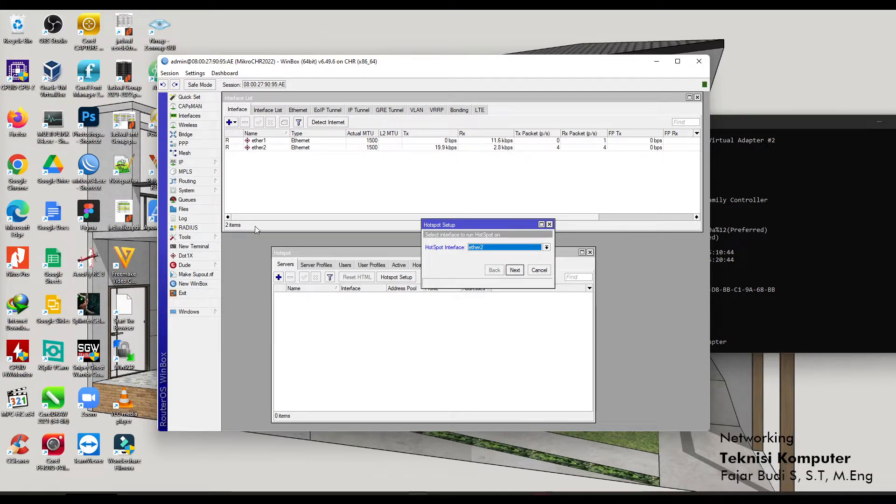
{"action": "left_click", "coordinate": [201, 162]}
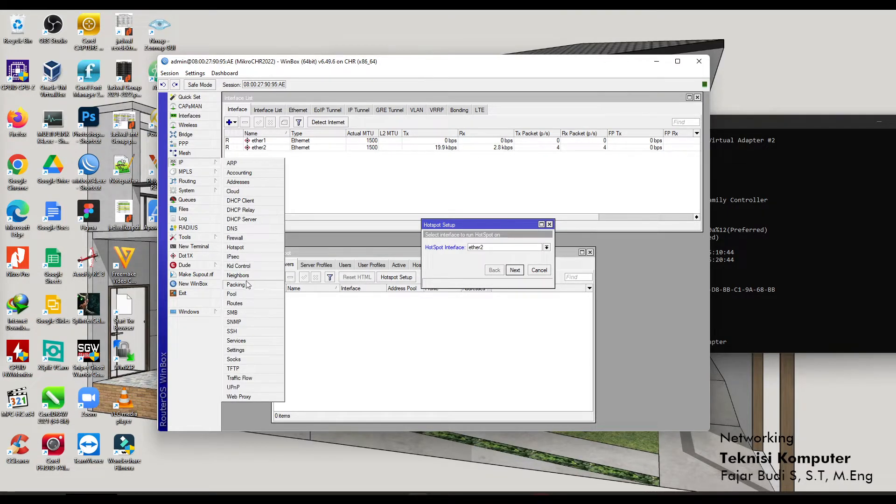
{"action": "left_click", "coordinate": [236, 248]}
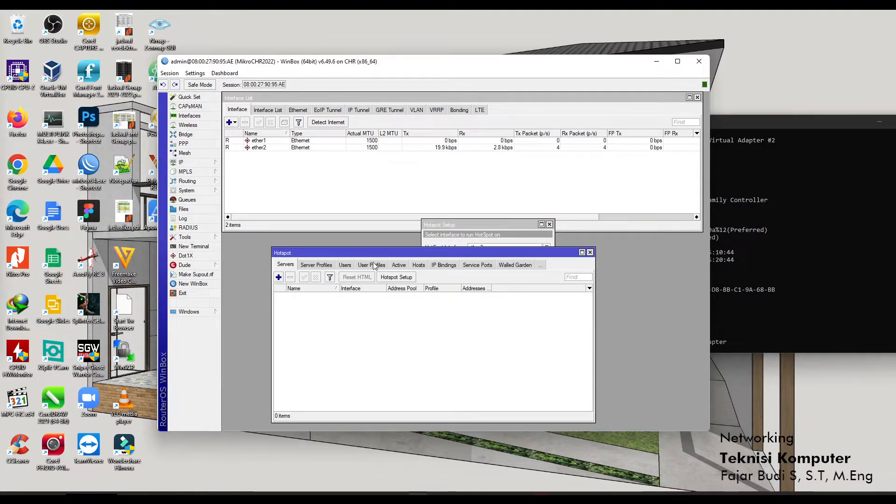
{"action": "left_click", "coordinate": [476, 237]}
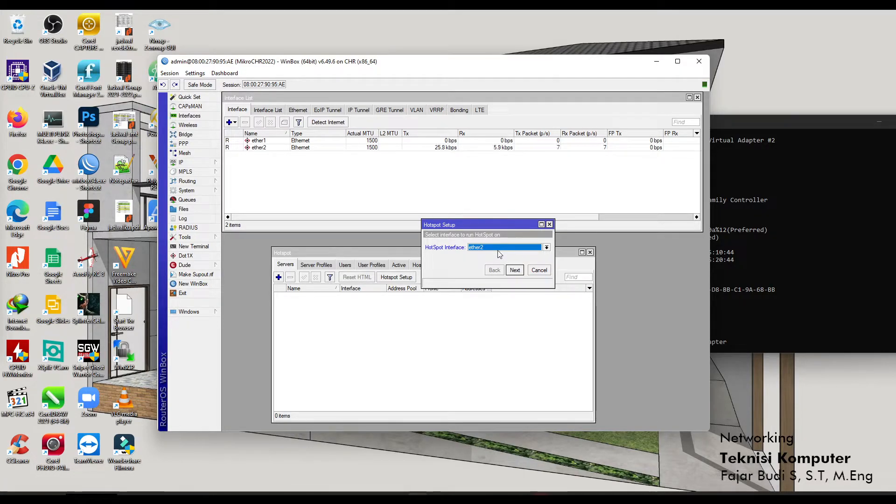
Accept local address 192.168.101.1/24, pool 192.168.101.2-254, no certificate, no SMTP server.
{"action": "left_click", "coordinate": [521, 273]}
{"action": "left_click", "coordinate": [522, 272]}
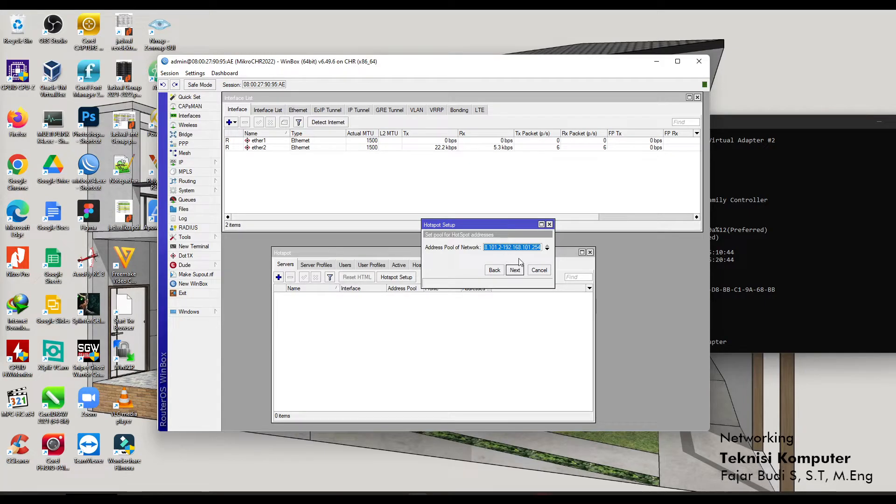
{"action": "left_click", "coordinate": [515, 270]}
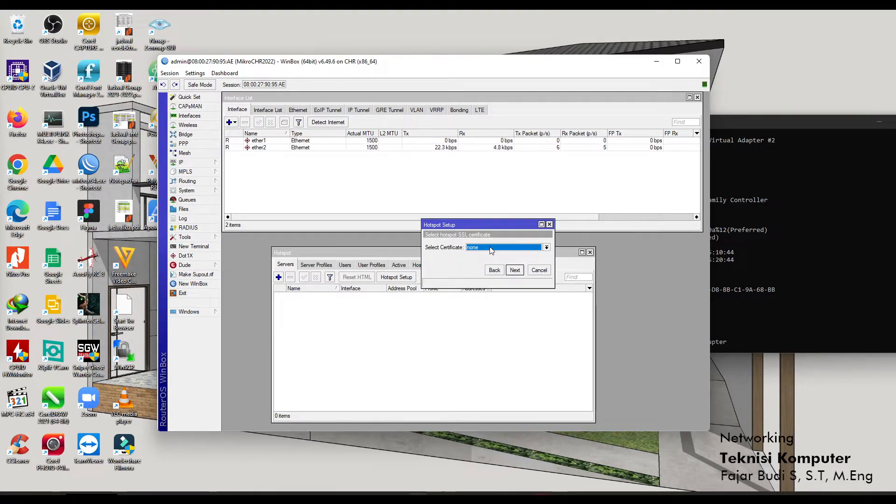
{"action": "left_click", "coordinate": [520, 271]}
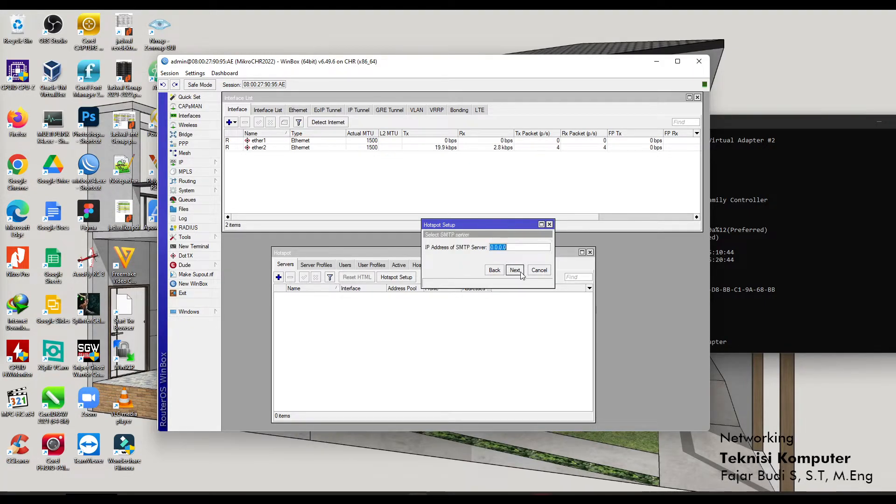
{"action": "left_click", "coordinate": [516, 272]}
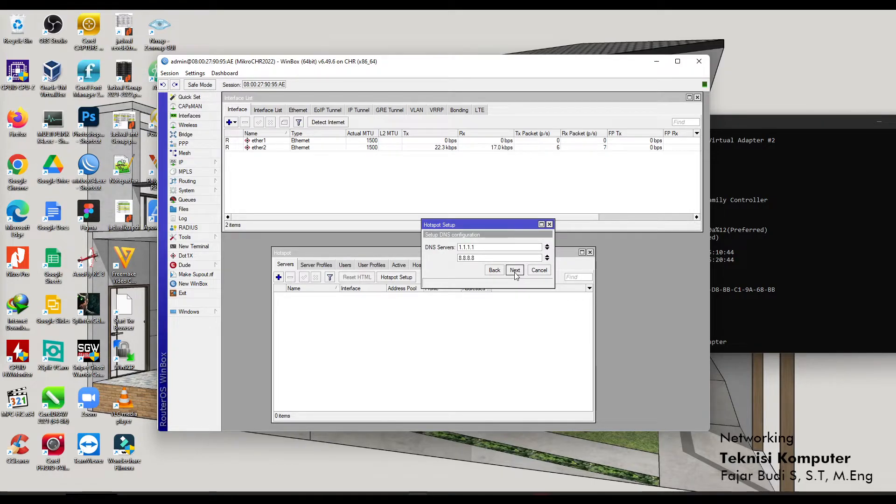
Accept DNS servers 1.1.1.1 and 8.8.8.8, then enter login.numpangwifi.net as the DNS name.
{"action": "left_click", "coordinate": [517, 275]}
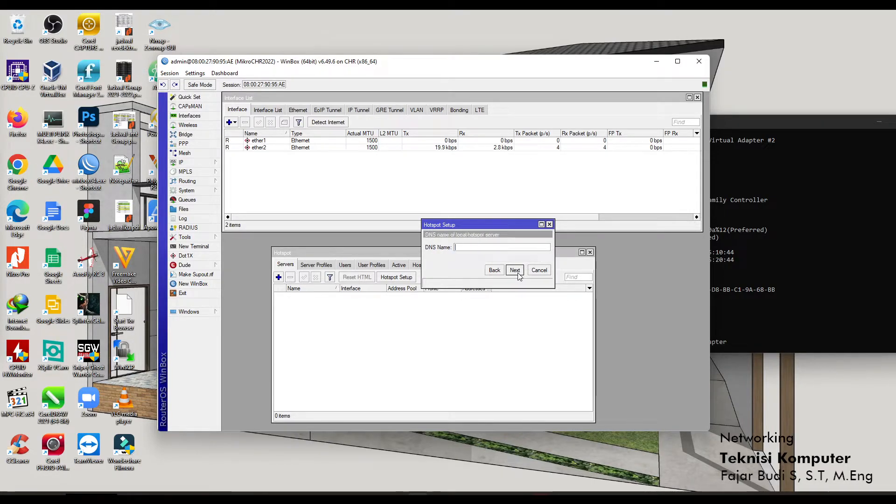
{"action": "left_click", "coordinate": [477, 247]}
{"action": "type", "text": "login"}
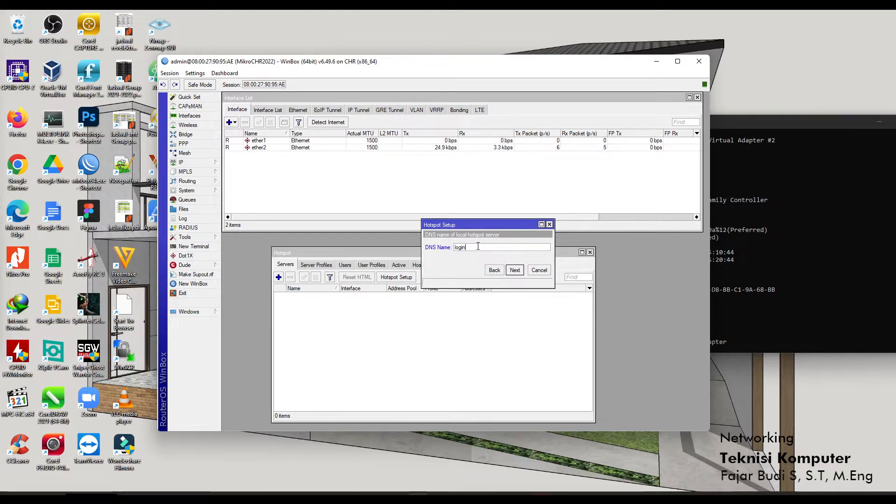
{"action": "type", "text": ".numpang"}
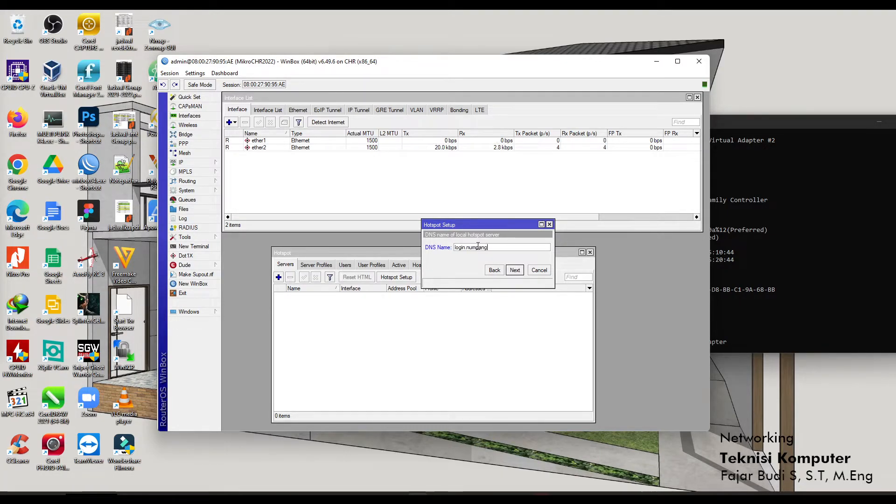
{"action": "type", "text": "wifi.net"}
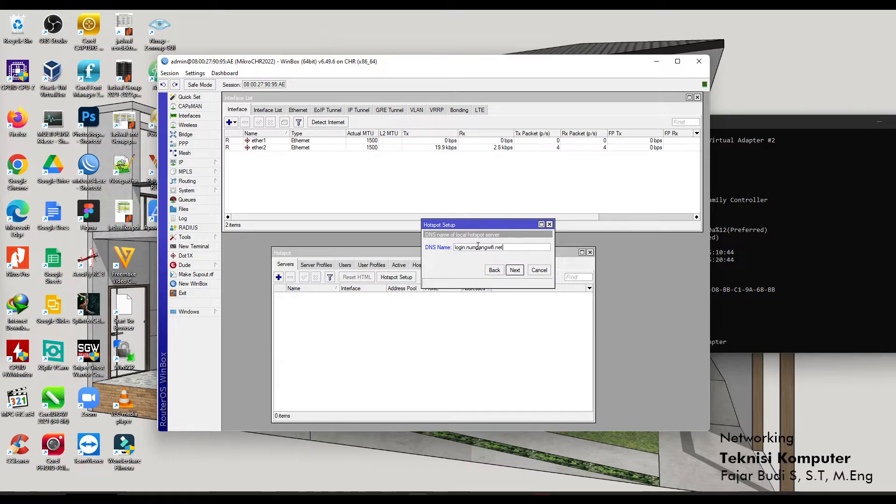
{"action": "left_click_drag", "start_coordinate": [510, 248], "coordinate": [495, 247]}
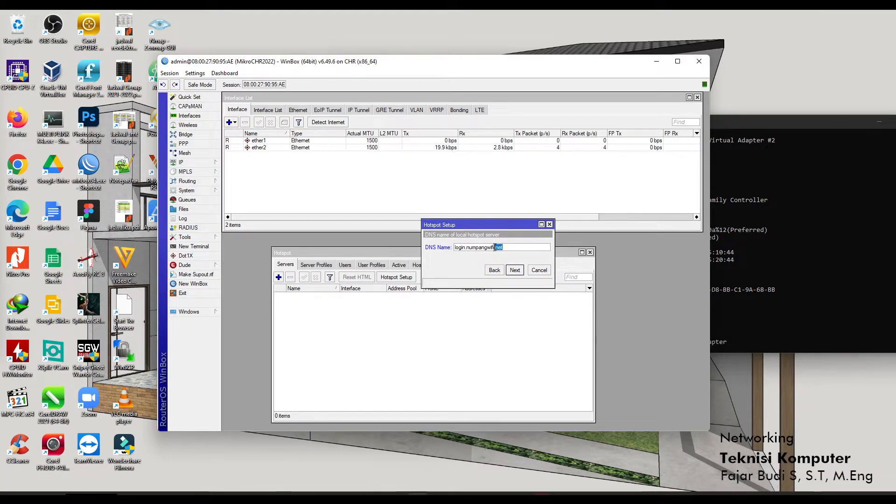
{"action": "left_click", "coordinate": [496, 248]}
{"action": "left_click_drag", "start_coordinate": [455, 249], "coordinate": [506, 250]}
{"action": "left_click", "coordinate": [489, 250]}
{"action": "left_click_drag", "start_coordinate": [474, 250], "coordinate": [500, 248]}
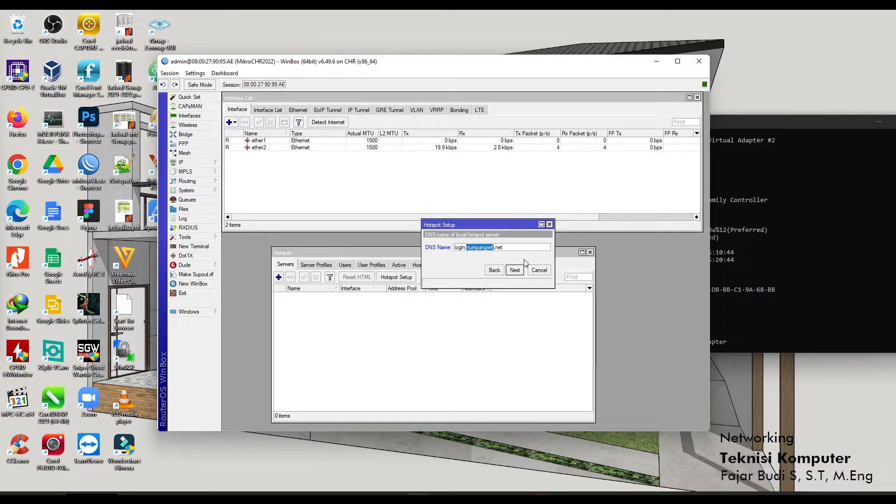
{"action": "left_click_drag", "start_coordinate": [515, 249], "coordinate": [498, 250]}
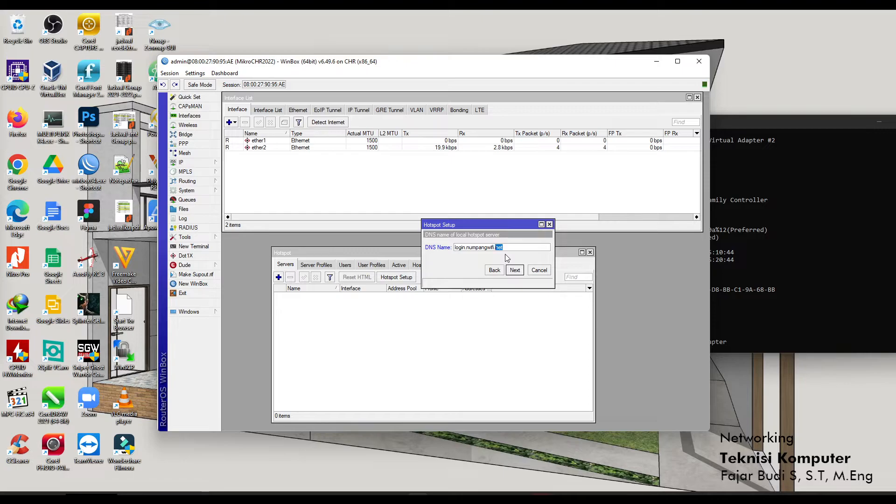
{"action": "double_click", "coordinate": [463, 248]}
{"action": "left_click", "coordinate": [472, 246]}
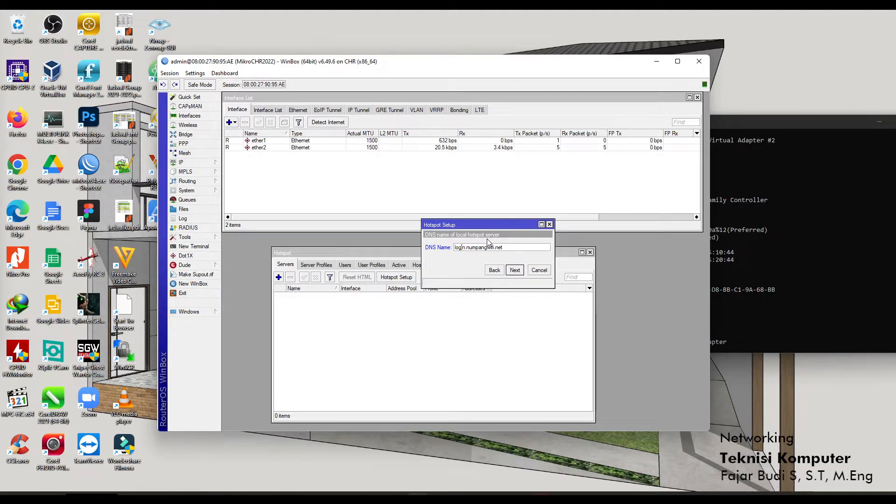
Name the local hotspot user user10, enter its password, and advance the wizard.
{"action": "left_click", "coordinate": [515, 270]}
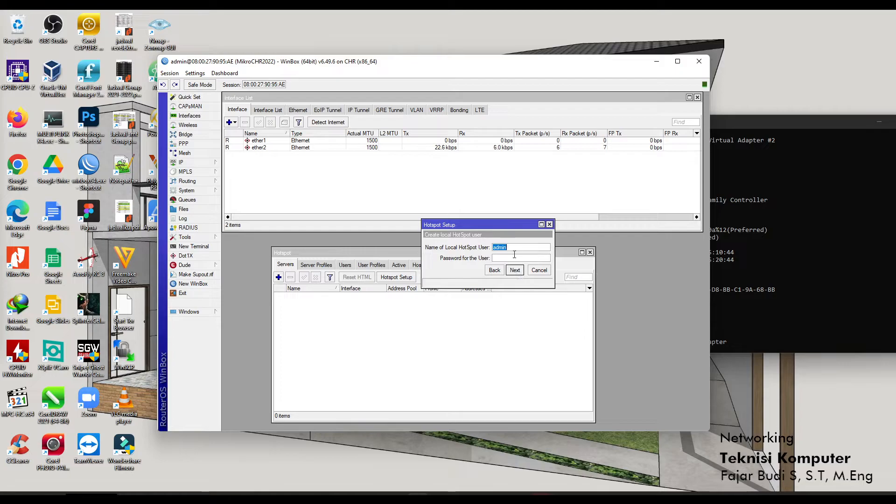
{"action": "left_click_drag", "start_coordinate": [516, 249], "coordinate": [470, 253]}
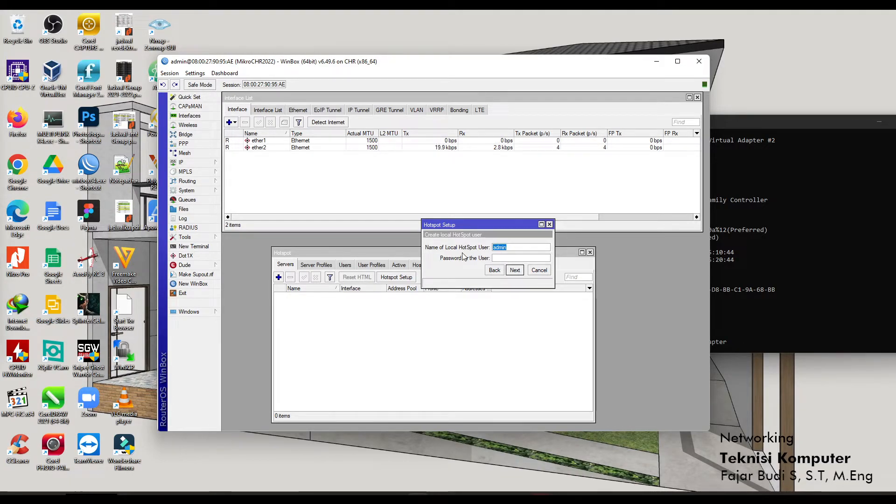
{"action": "type", "text": "user10user"}
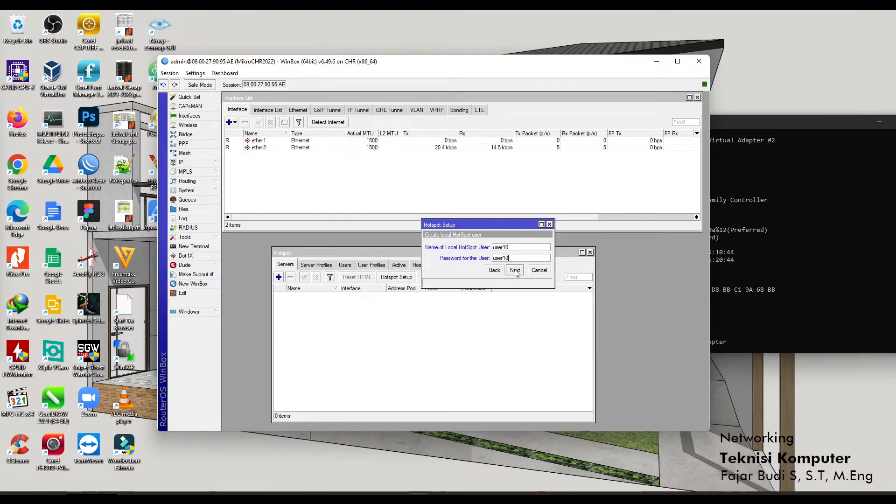
{"action": "left_click", "coordinate": [515, 271]}
Finish the wizard, confirm hotspot1 runs on ether2 with dhcp_pool0 and hsprof1, then switch to Firefox.
{"action": "left_click", "coordinate": [465, 256]}
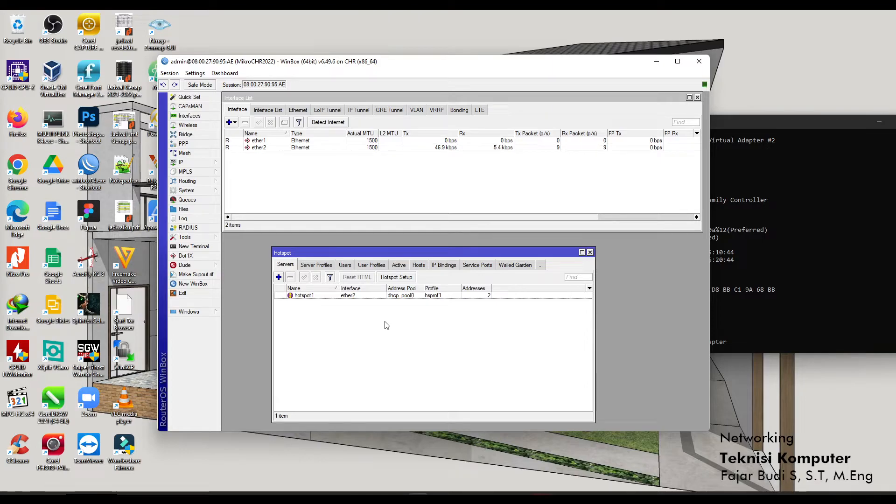
{"action": "left_click_drag", "start_coordinate": [406, 254], "coordinate": [413, 210]}
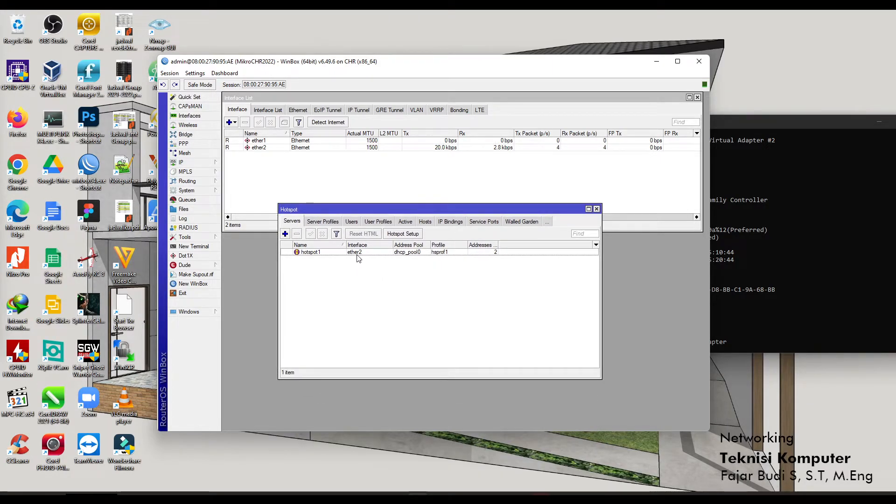
{"action": "left_click", "coordinate": [313, 221]}
{"action": "left_click", "coordinate": [294, 221]}
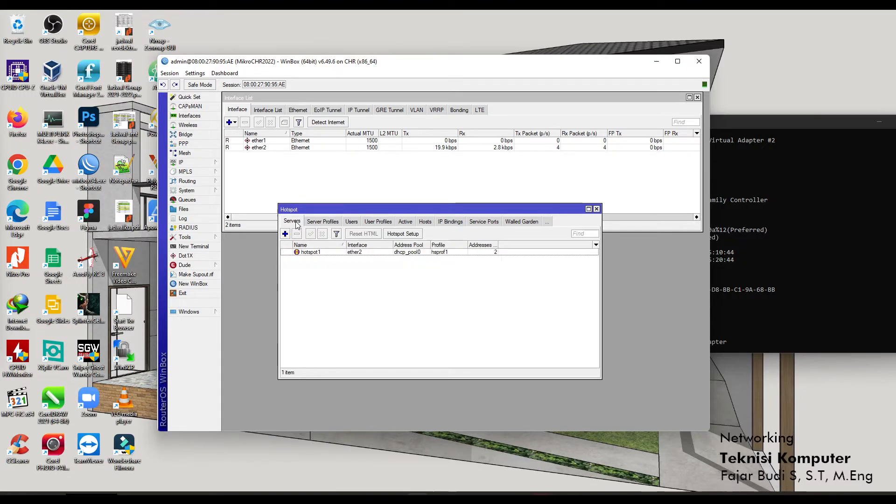
{"action": "double_click", "coordinate": [329, 252]}
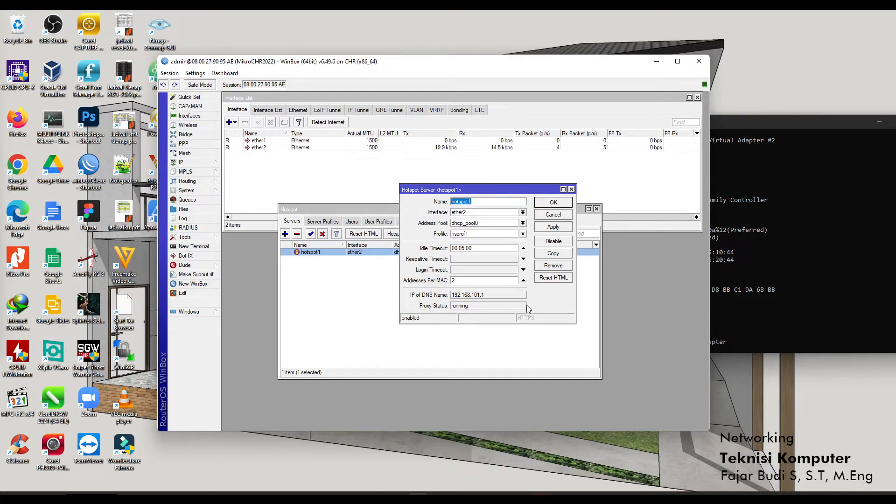
{"action": "left_click", "coordinate": [561, 202]}
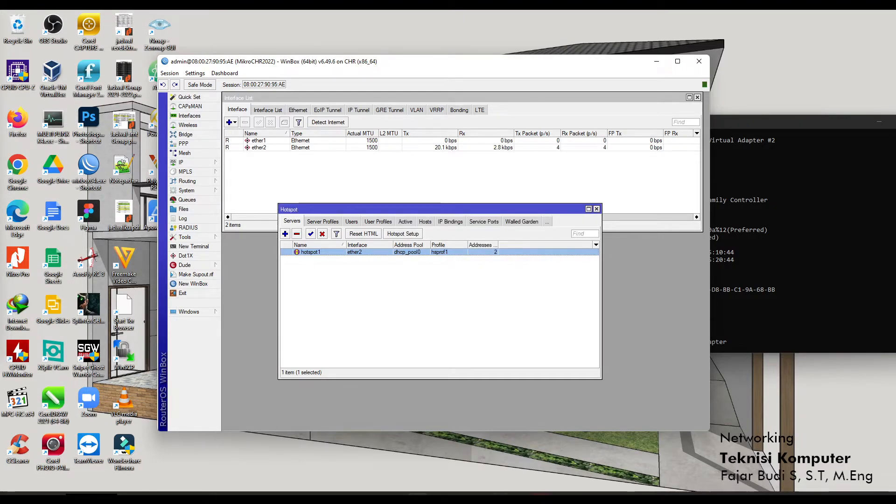
{"action": "left_click", "coordinate": [501, 497]}
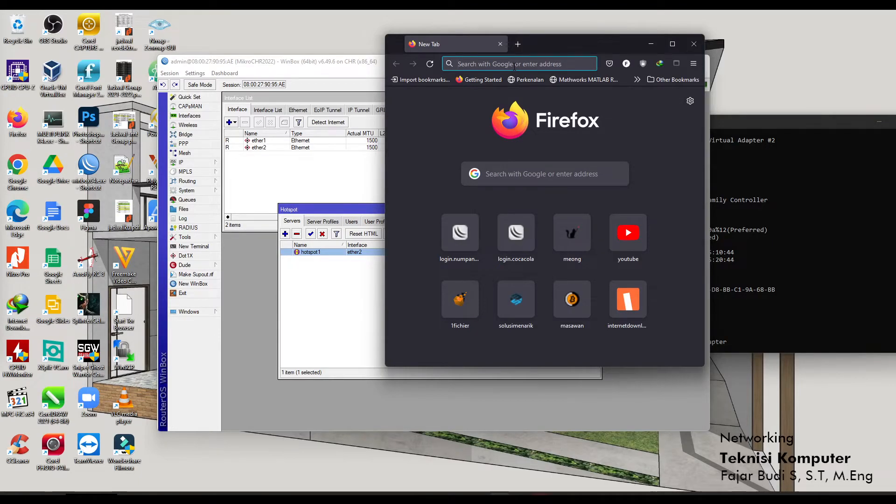
Rerun ipconfig /all to confirm the Ethernet adapter has 192.168.101.253 with gateway 192.168.101.1.
{"action": "left_click", "coordinate": [789, 125]}
{"action": "scroll", "coordinate": [715, 289], "scroll_direction": "down", "scroll_amount": 10}
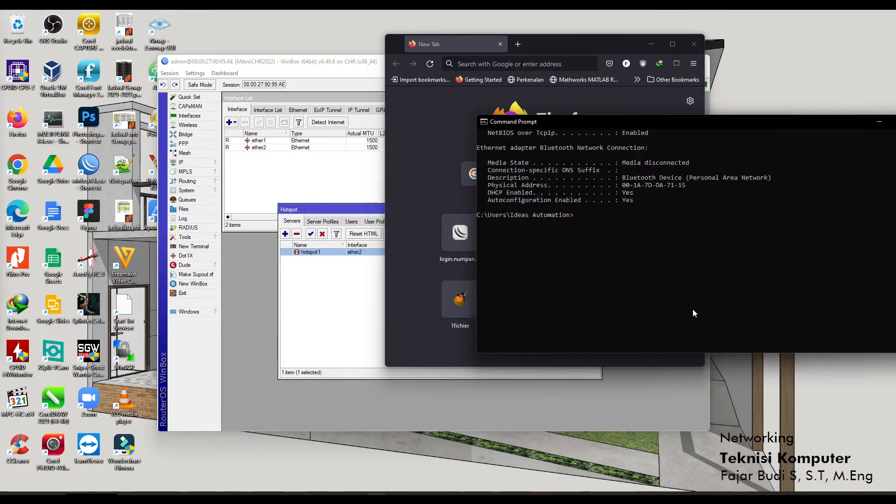
{"action": "scroll", "coordinate": [690, 318], "scroll_direction": "up", "scroll_amount": 4}
{"action": "key", "text": "Up"}
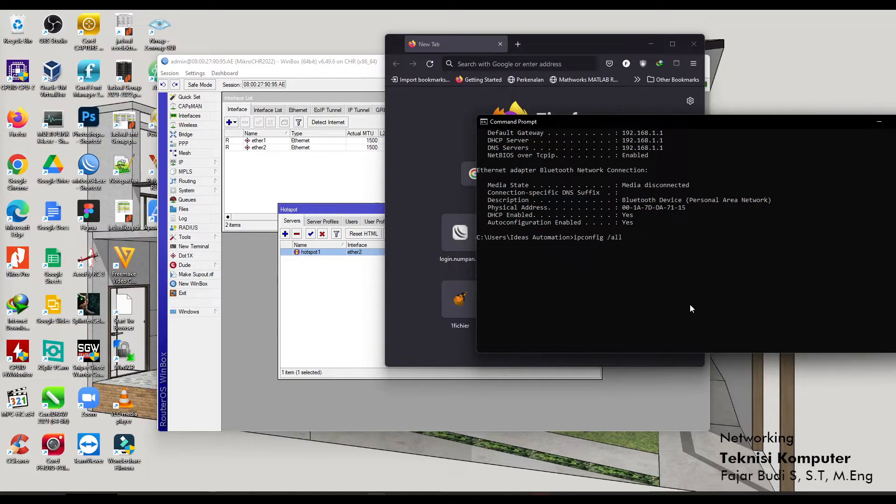
{"action": "key", "text": "Return"}
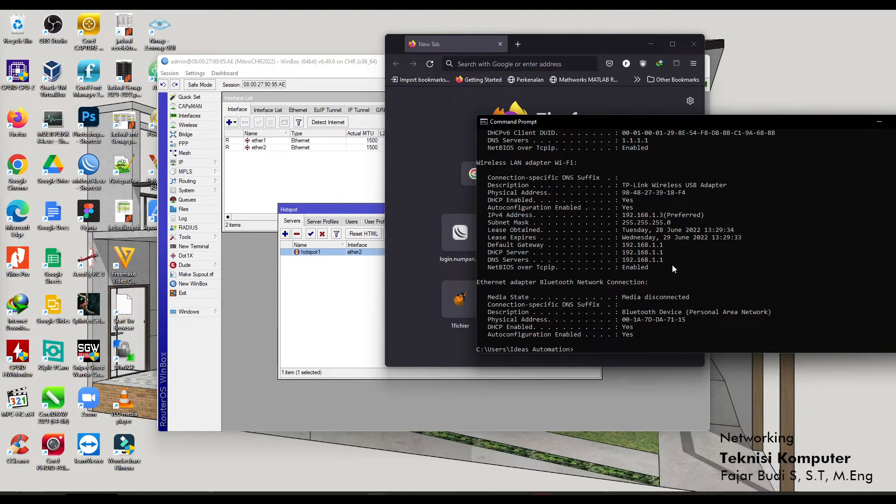
{"action": "scroll", "coordinate": [672, 266], "scroll_direction": "up", "scroll_amount": 4}
{"action": "scroll", "coordinate": [673, 265], "scroll_direction": "up", "scroll_amount": 4}
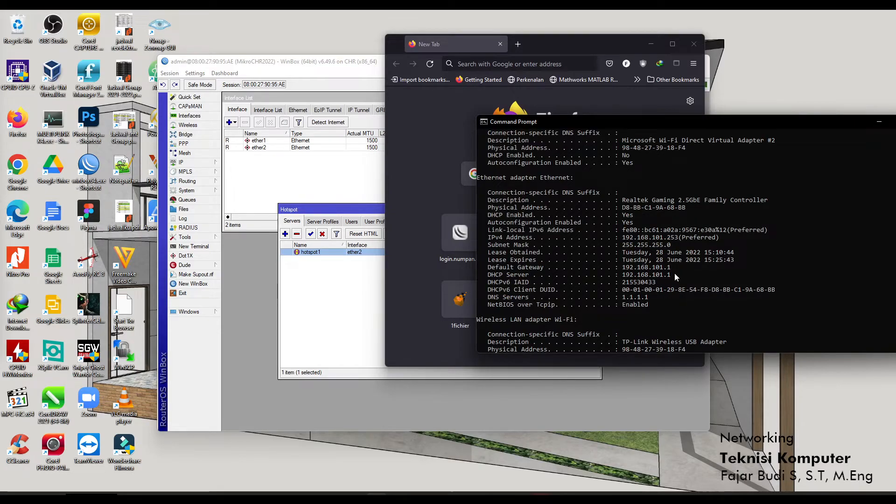
{"action": "left_click", "coordinate": [557, 51]}
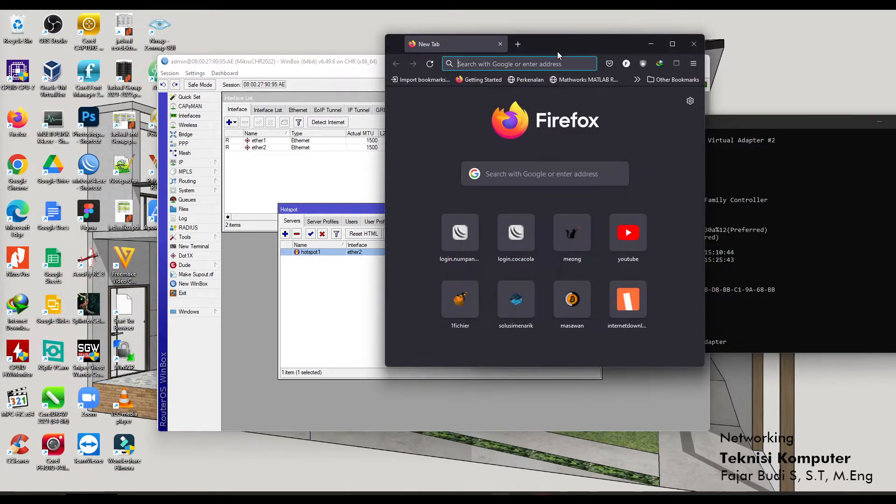
Load the login.numpangwifi.net hotspot login page in Firefox from the history suggestions.
{"action": "left_click", "coordinate": [528, 66]}
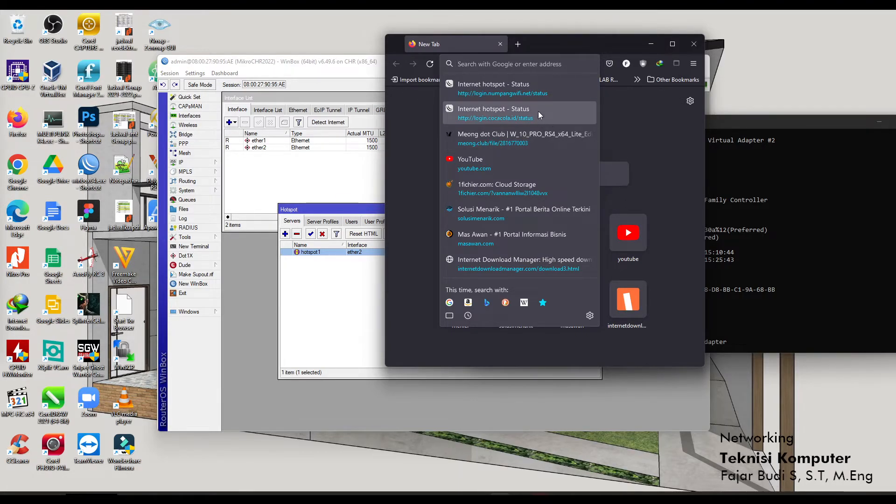
{"action": "left_click", "coordinate": [540, 96]}
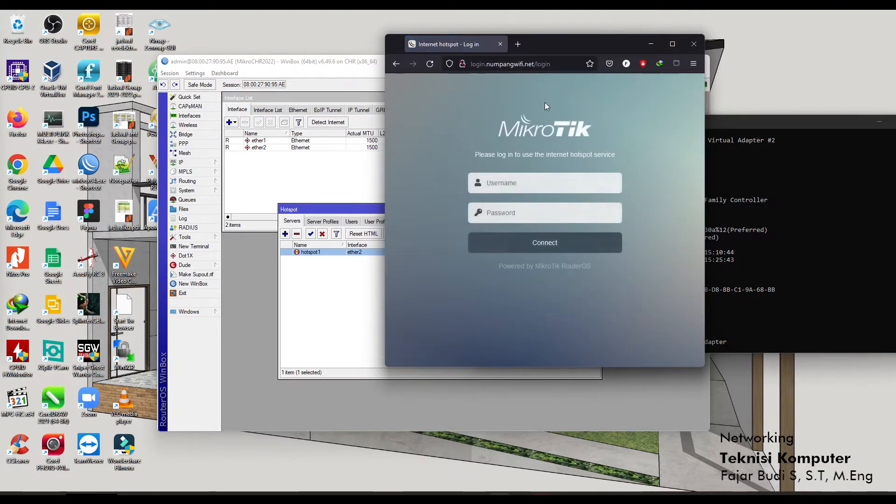
{"action": "left_click", "coordinate": [548, 64]}
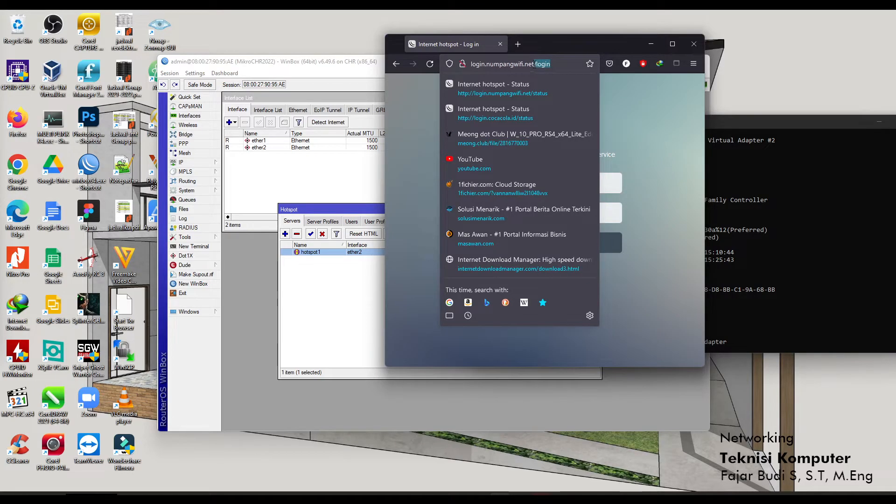
{"action": "key", "text": "BackSpace"}
{"action": "key", "text": "Return"}
Check the hotspot server profile's DNS name in WinBox, then return to the Firefox login page.
{"action": "left_click_drag", "start_coordinate": [562, 44], "coordinate": [697, 72]}
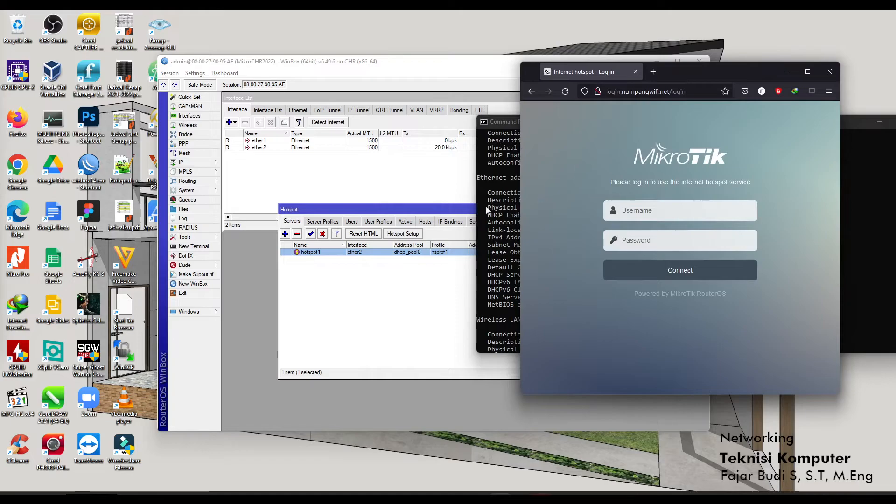
{"action": "left_click_drag", "start_coordinate": [461, 205], "coordinate": [390, 161]}
{"action": "left_click", "coordinate": [734, 73]}
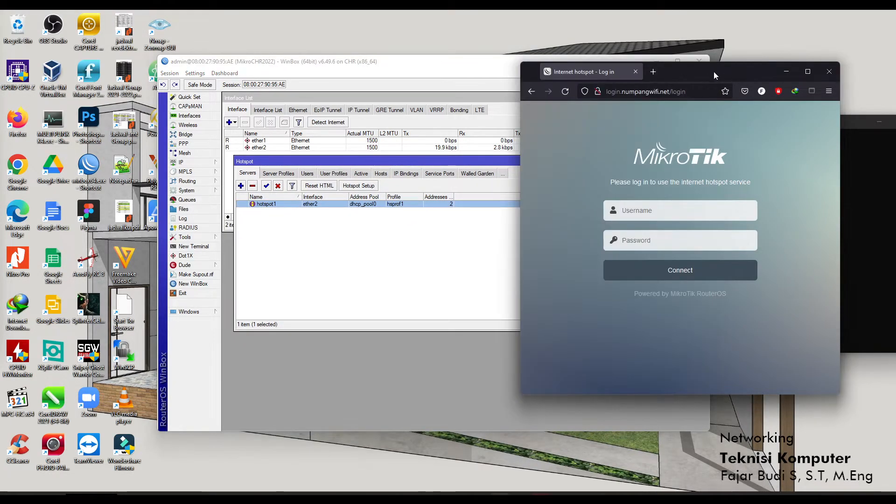
{"action": "left_click_drag", "start_coordinate": [716, 72], "coordinate": [741, 78]}
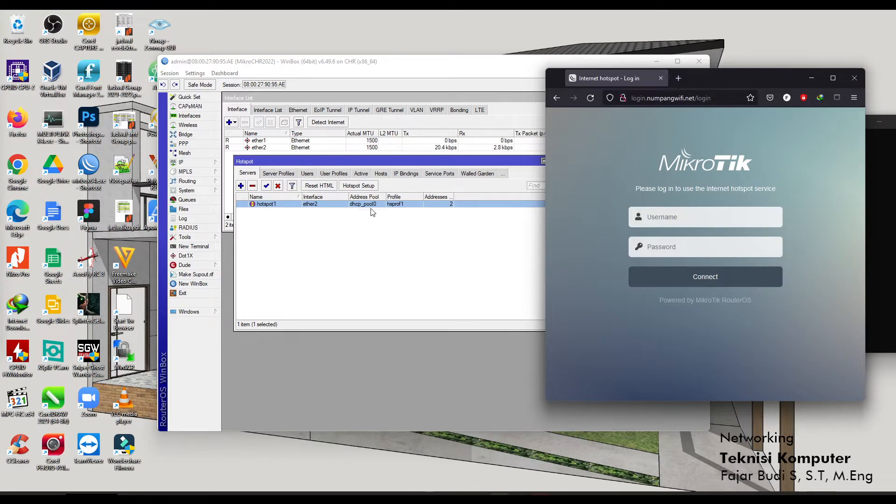
{"action": "left_click", "coordinate": [278, 174]}
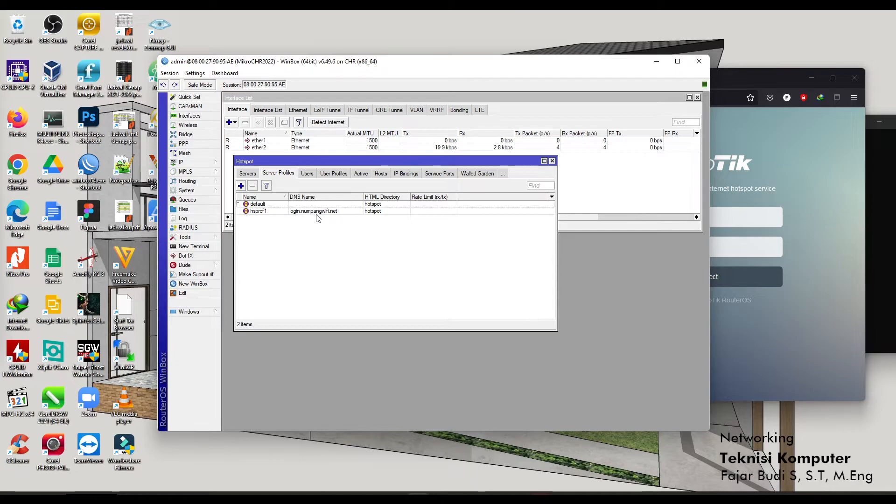
{"action": "left_click", "coordinate": [771, 79]}
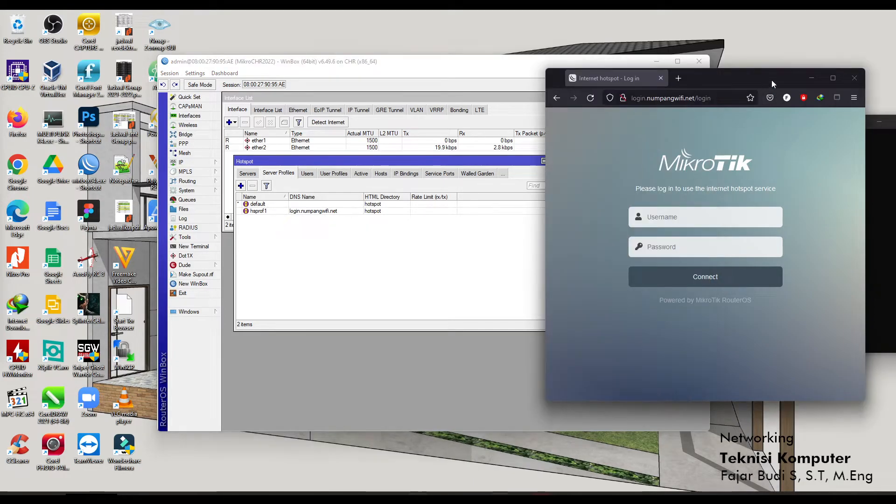
{"action": "left_click", "coordinate": [696, 94]}
Load login.numpangwifi.net in a fresh tab, replacing the old login tab.
{"action": "left_click", "coordinate": [678, 78]}
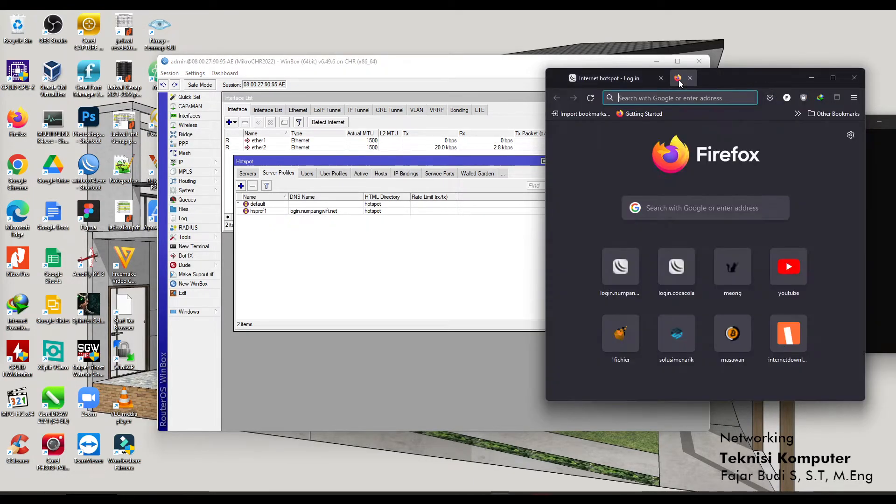
{"action": "left_click", "coordinate": [660, 79]}
{"action": "type", "text": "login"}
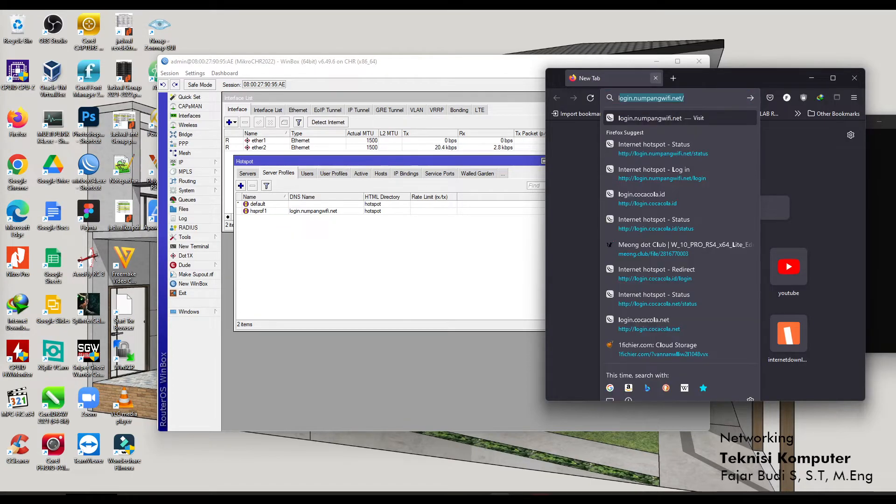
{"action": "type", "text": ".numpangw"}
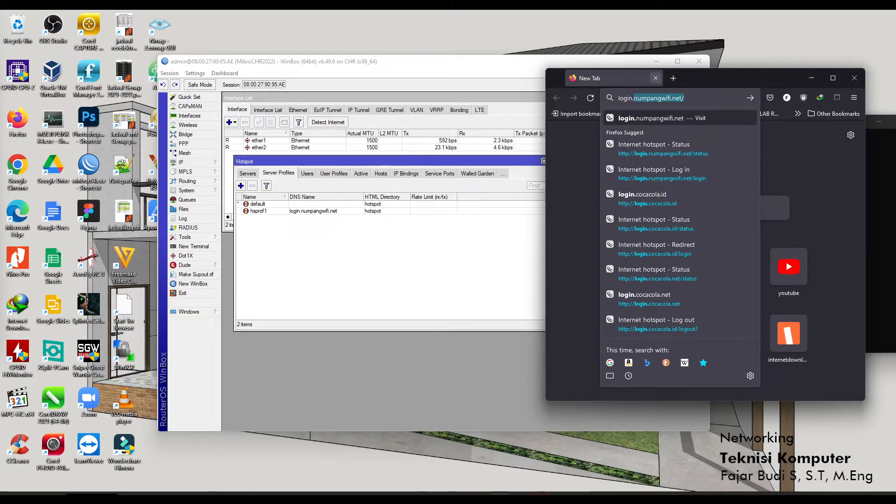
{"action": "type", "text": "ifi"}
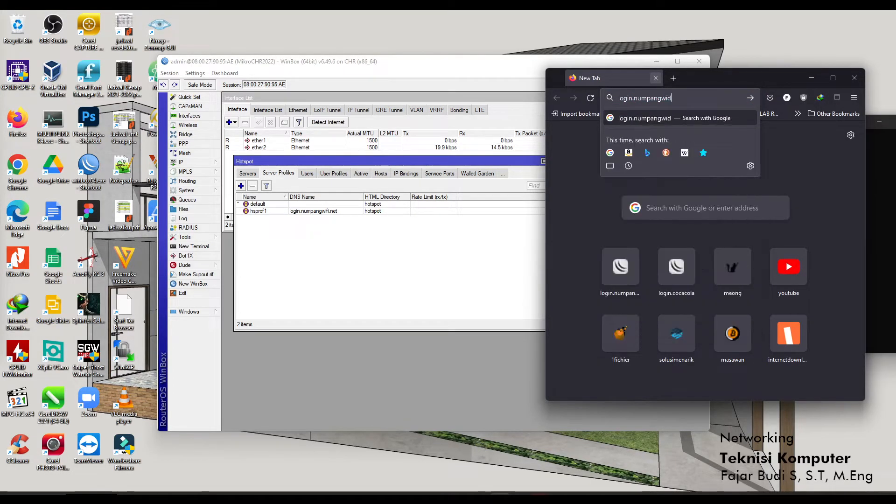
{"action": "key", "text": "End"}
{"action": "key", "text": "Return"}
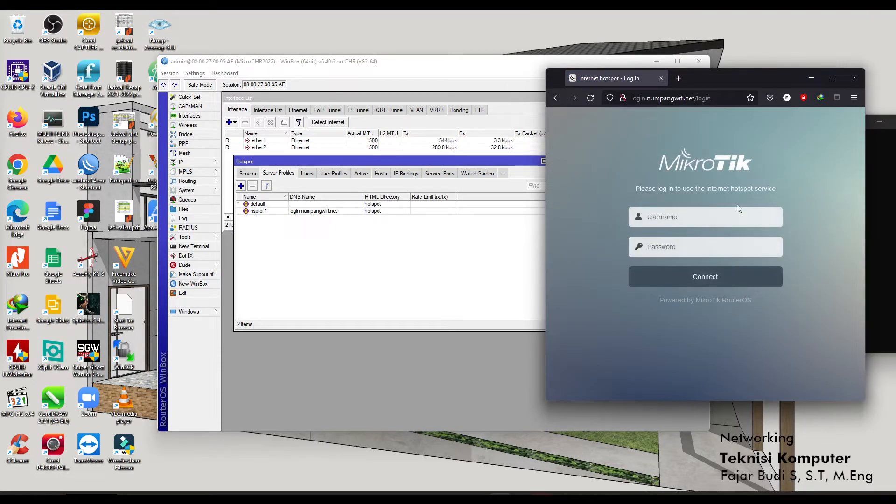
Log in to the captive portal as user10 with its password and dismiss the save-login prompt.
{"action": "left_click", "coordinate": [674, 218]}
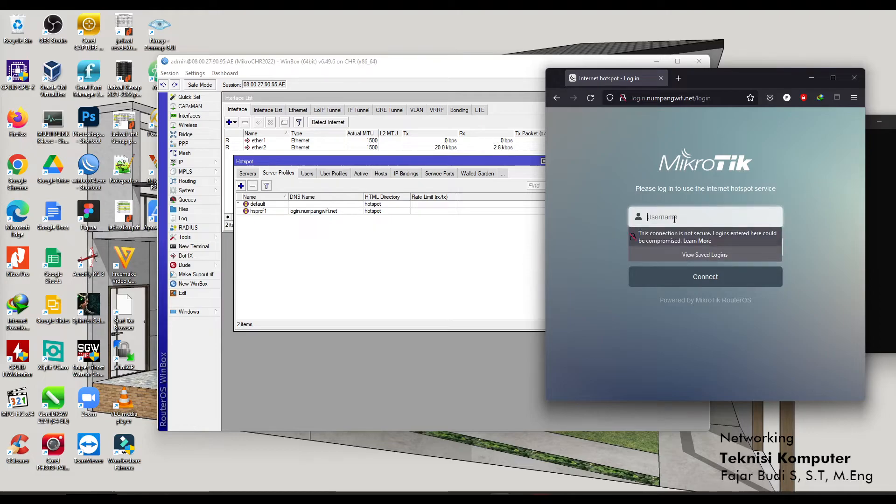
{"action": "type", "text": "user10"}
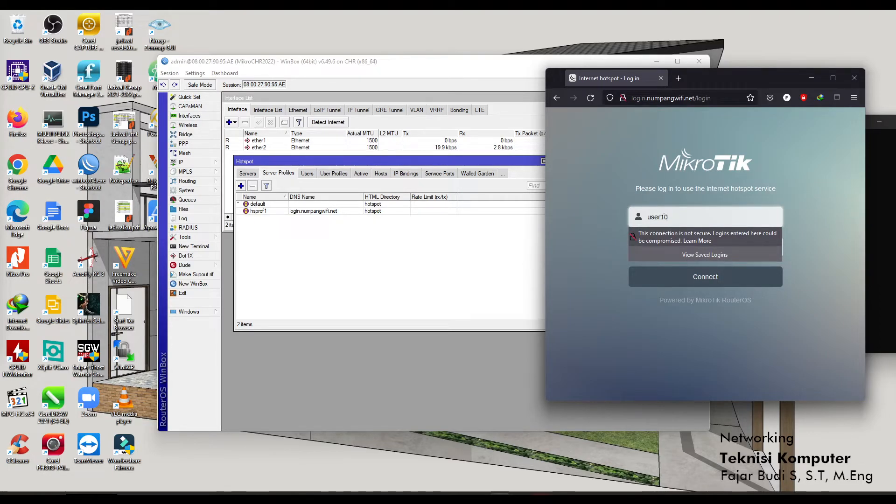
{"action": "key", "text": "Tab"}
{"action": "type", "text": "12345"}
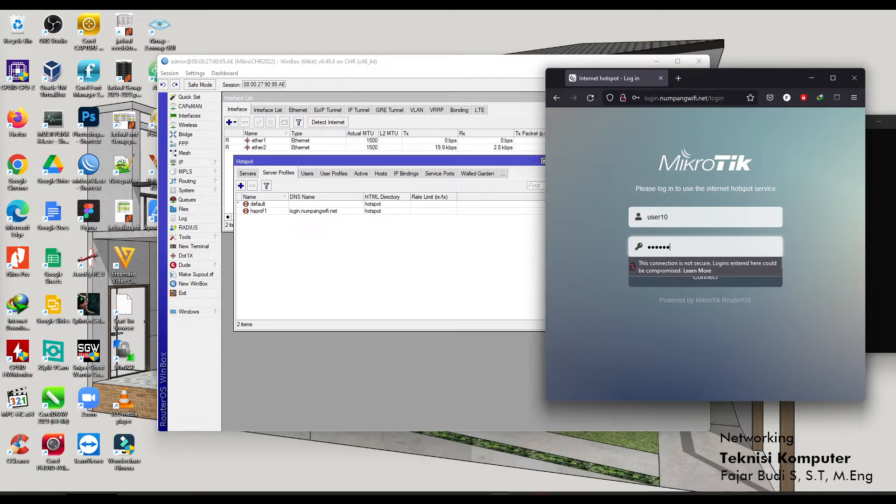
{"action": "type", "text": "6"}
{"action": "left_click", "coordinate": [711, 280]}
{"action": "left_click", "coordinate": [765, 220]}
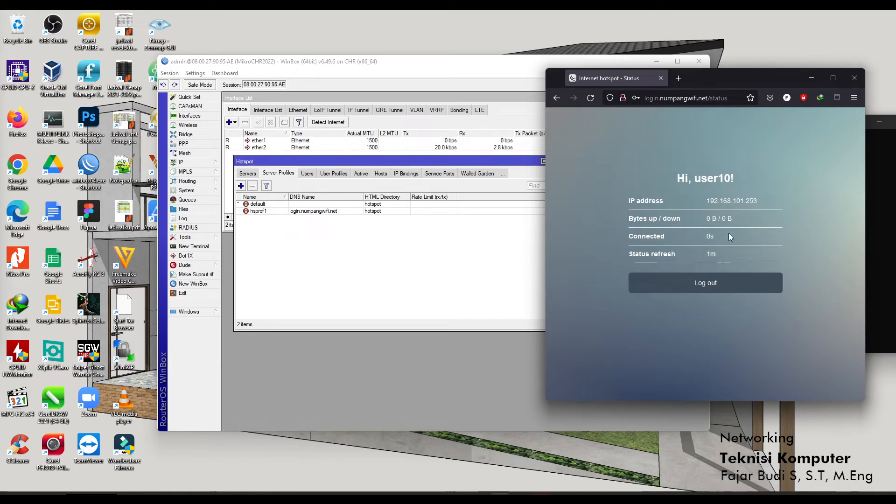
Open a new Command Prompt and ping 8.8.8.8 and google.com successfully.
{"action": "right_click", "coordinate": [340, 497]}
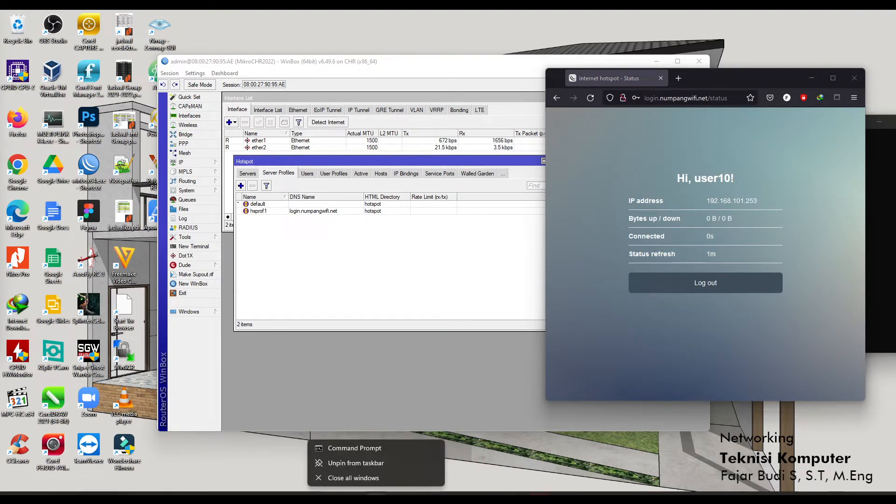
{"action": "left_click", "coordinate": [365, 445]}
{"action": "type", "text": "ping 8.8"}
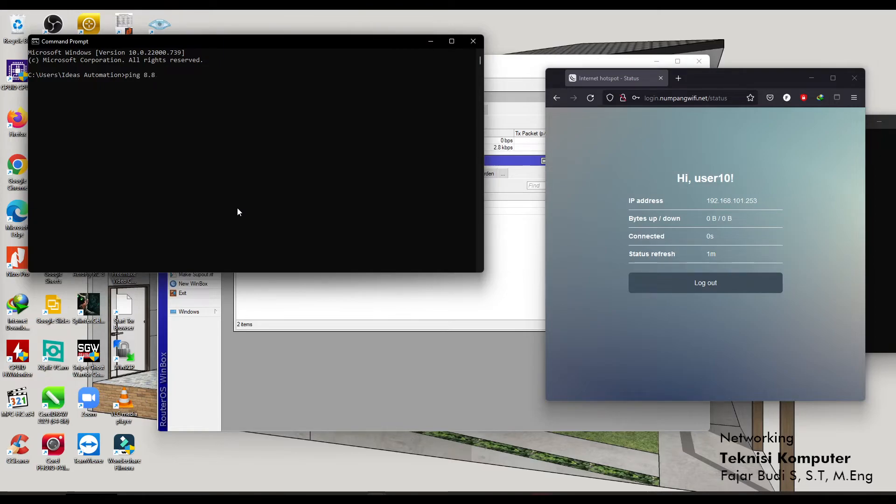
{"action": "key", "text": "Return"}
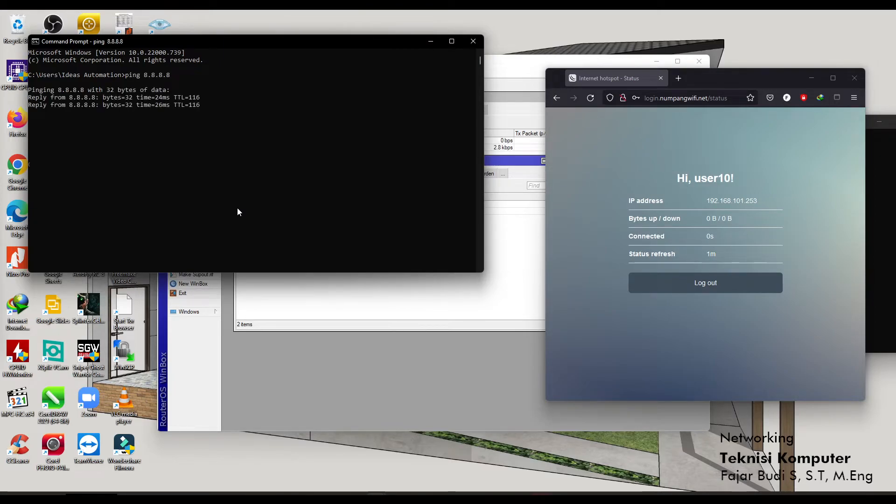
{"action": "key", "text": "ctrl+c"}
{"action": "key", "text": "Up"}
{"action": "key", "text": "BackSpace"}
{"action": "key", "text": "BackSpace"}
{"action": "key", "text": "BackSpace"}
{"action": "key", "text": "BackSpace"}
{"action": "key", "text": "BackSpace"}
{"action": "key", "text": "BackSpace"}
{"action": "key", "text": "BackSpace"}
{"action": "type", "text": "google.com"}
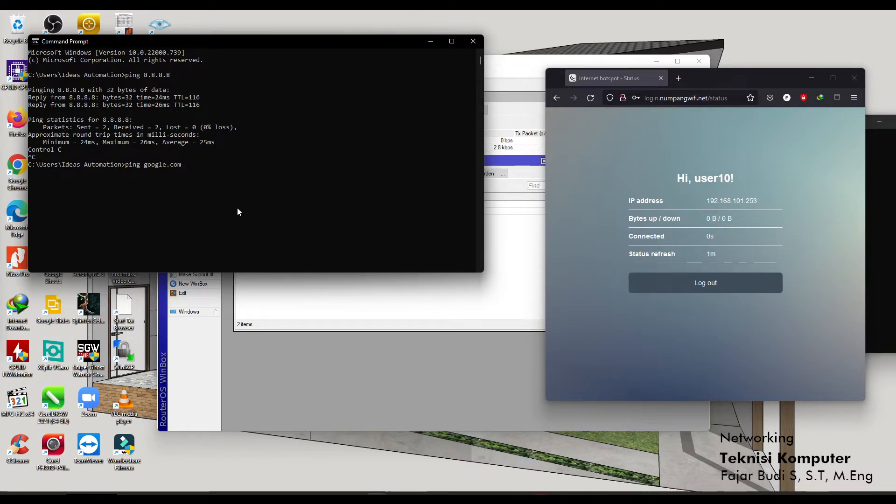
{"action": "key", "text": "Return"}
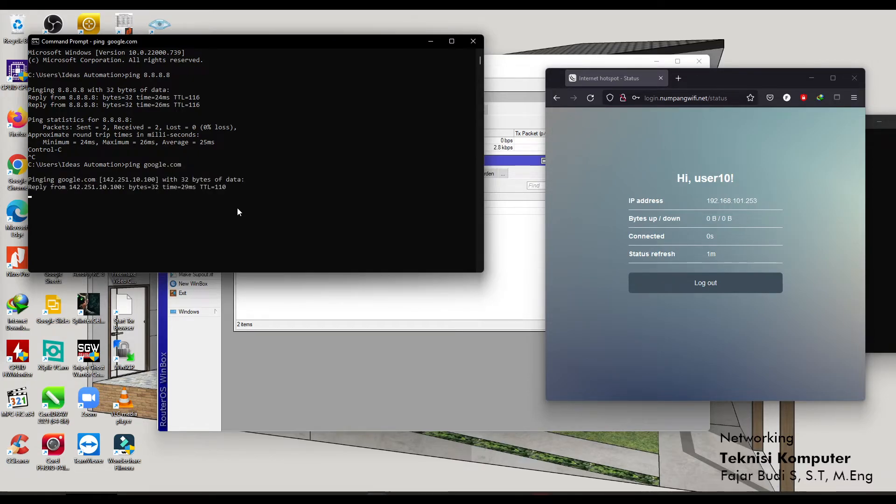
{"action": "key", "text": "ctrl+c"}
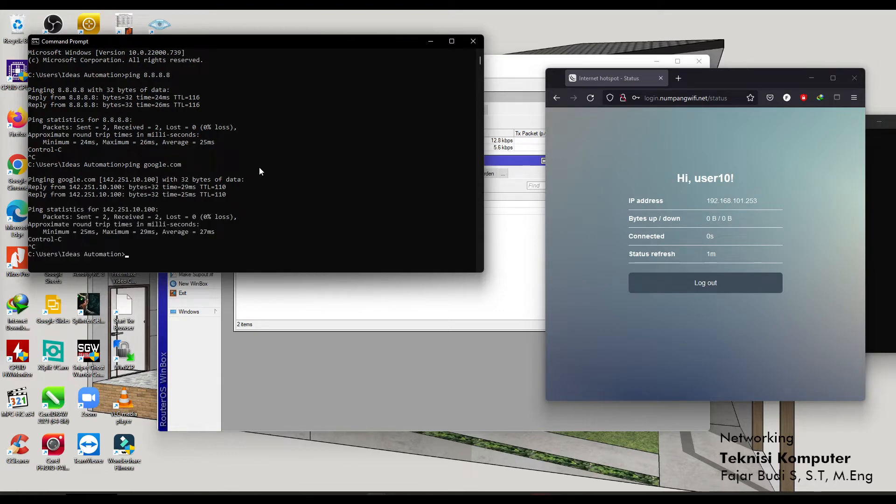
Log out of the hotspot, re-ping google.com, then log back in.
{"action": "left_click", "coordinate": [677, 287]}
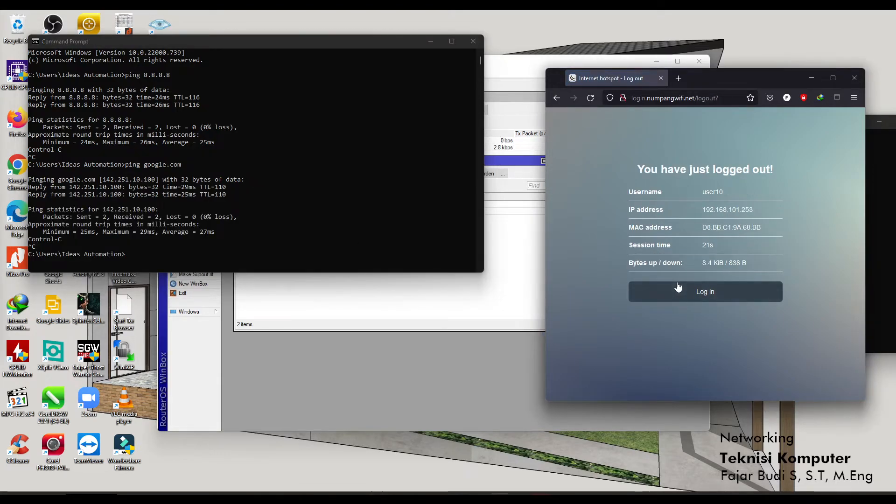
{"action": "left_click", "coordinate": [236, 241]}
{"action": "key", "text": "Up"}
{"action": "key", "text": "Return"}
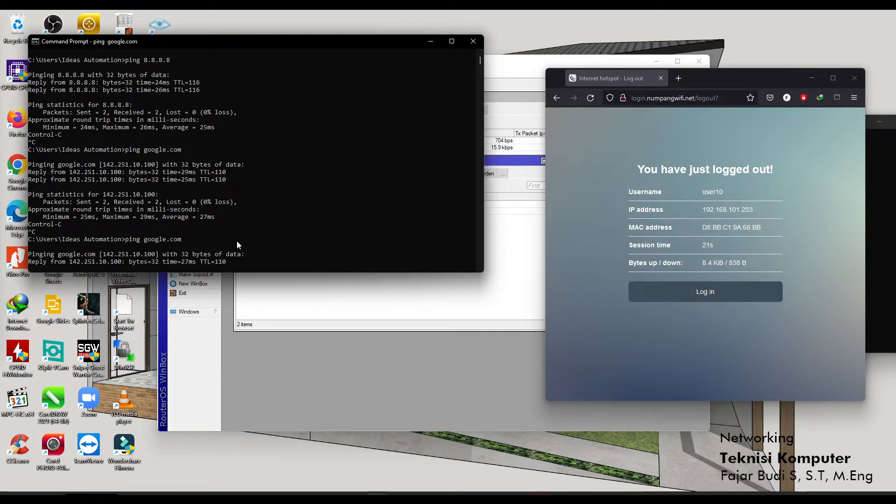
{"action": "key", "text": "ctrl+c"}
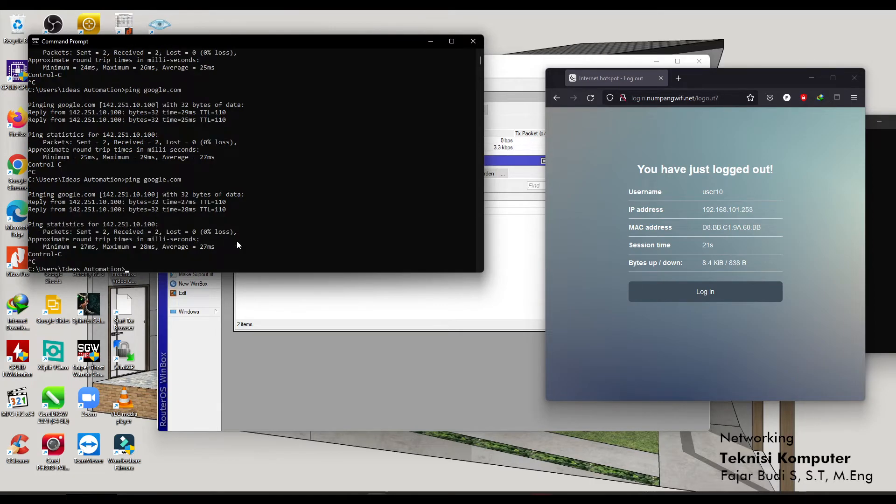
{"action": "left_click", "coordinate": [714, 301]}
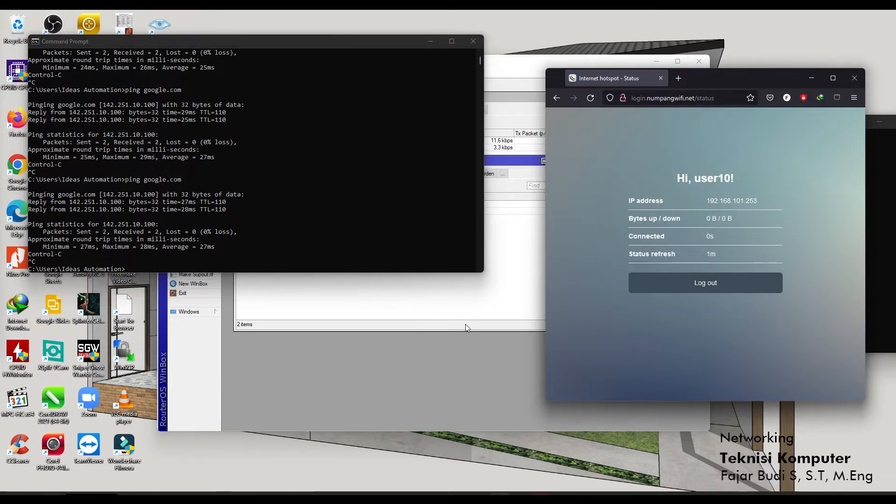
{"action": "left_click", "coordinate": [466, 328]}
Browse the hotspot tabs and inspect the test user's settings and limits.
{"action": "left_click", "coordinate": [335, 177]}
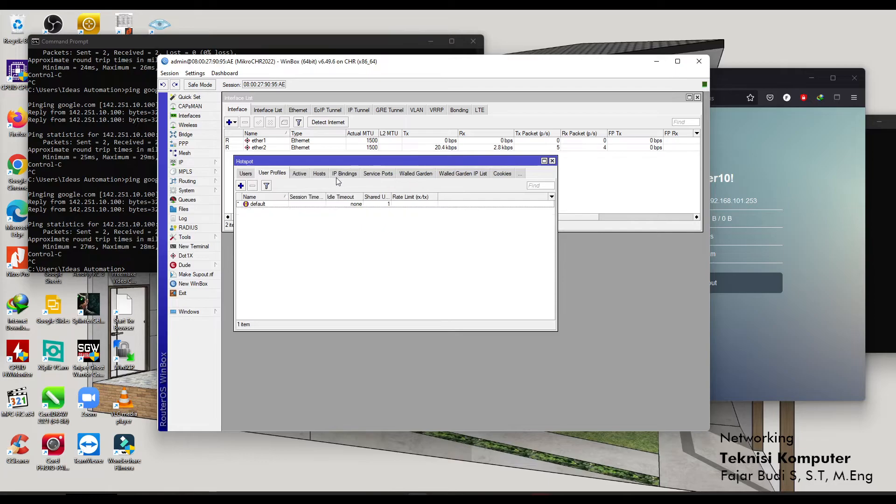
{"action": "left_click", "coordinate": [304, 176]}
{"action": "left_click", "coordinate": [253, 176]}
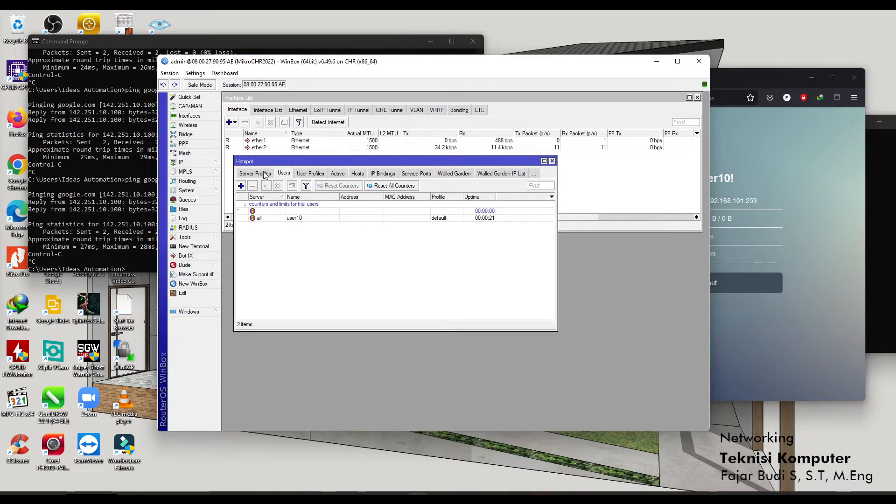
{"action": "left_click", "coordinate": [276, 176]}
{"action": "left_click", "coordinate": [306, 176]}
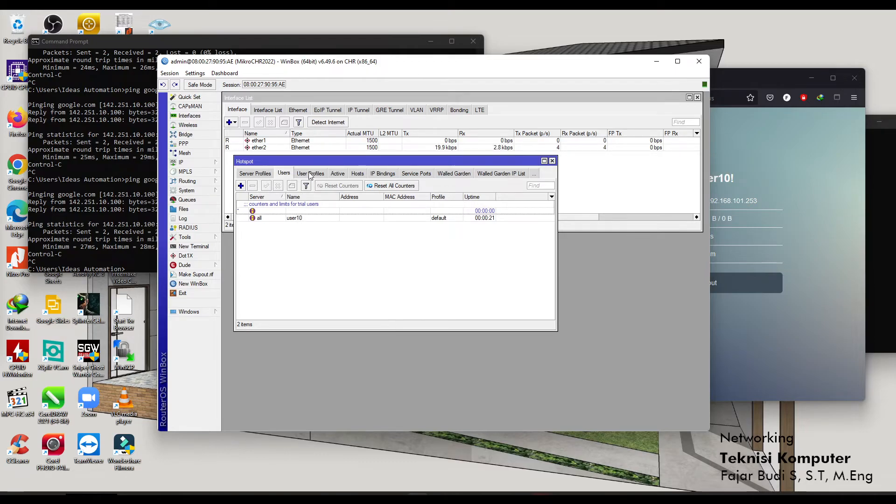
{"action": "double_click", "coordinate": [304, 218]}
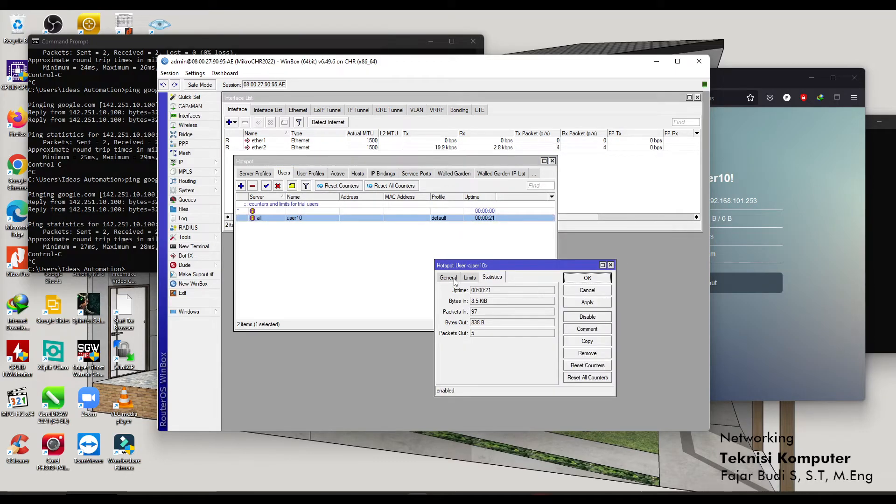
{"action": "left_click", "coordinate": [469, 278]}
{"action": "left_click", "coordinate": [589, 278]}
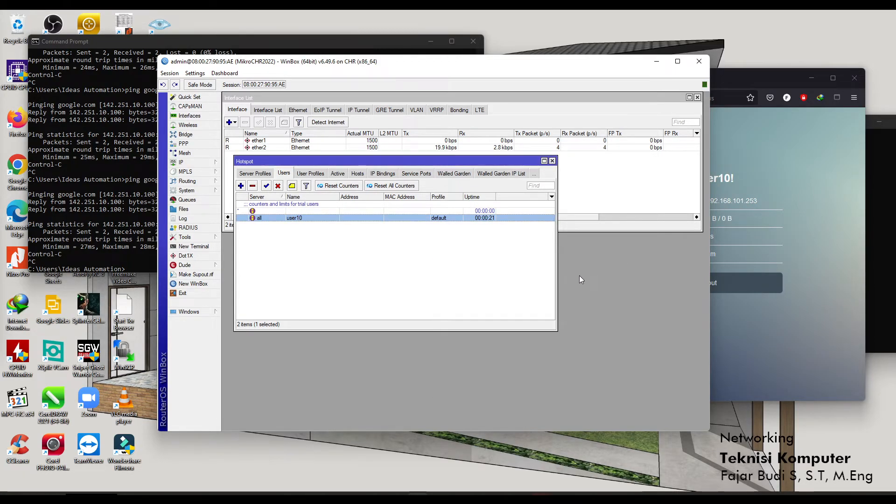
Inspect the default user profile's queue settings, then return to Server Profiles.
{"action": "left_click", "coordinate": [310, 174]}
{"action": "double_click", "coordinate": [293, 204]}
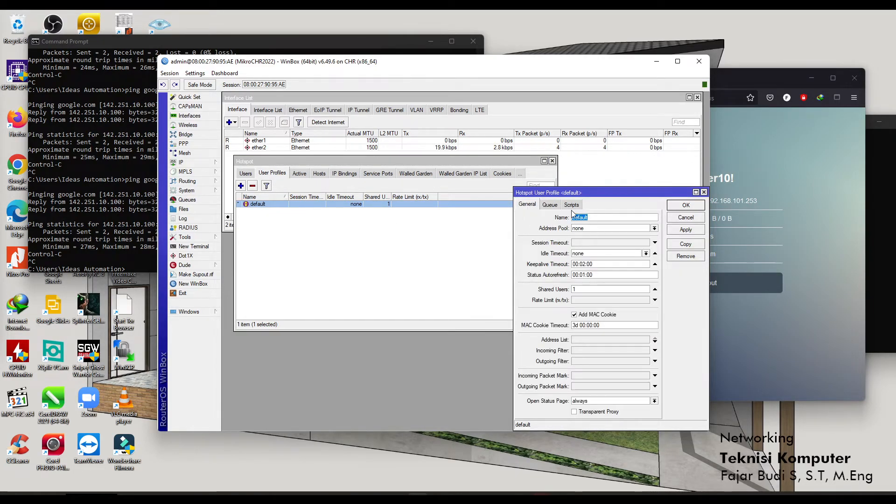
{"action": "left_click", "coordinate": [550, 205]}
{"action": "left_click", "coordinate": [685, 205]}
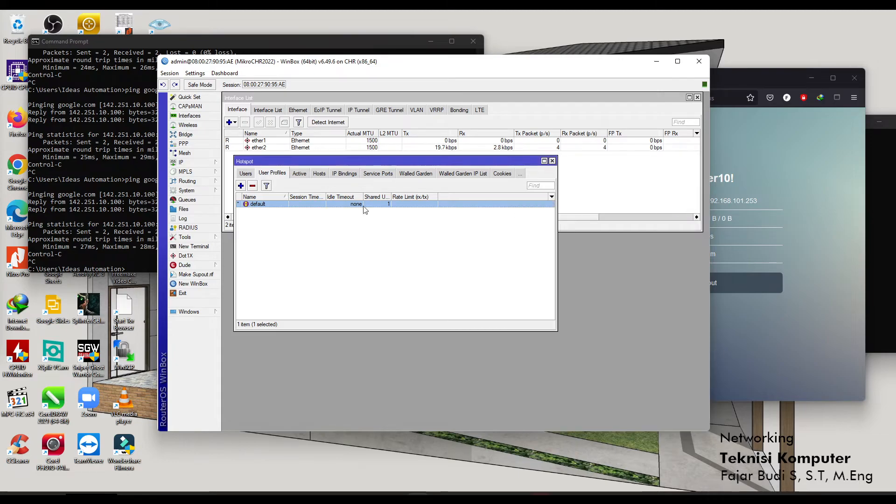
{"action": "left_click", "coordinate": [245, 173]}
{"action": "left_click", "coordinate": [278, 173]}
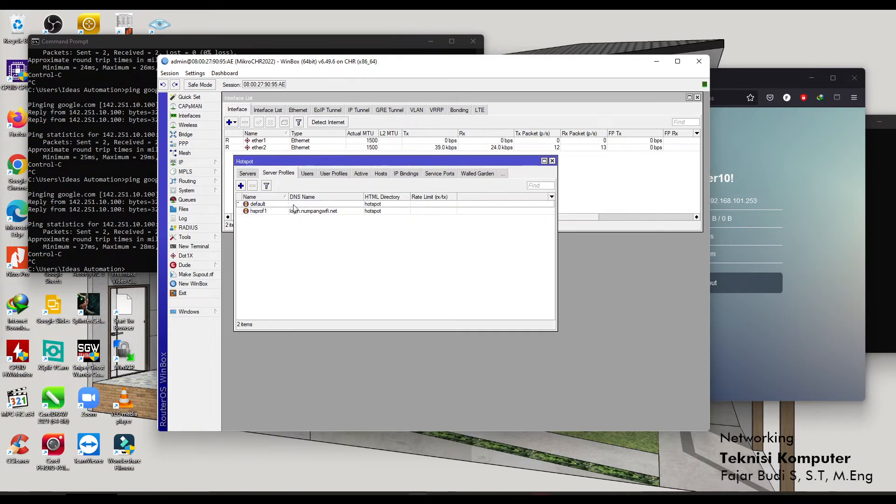
Uncheck Cookie login in hsprof1's Login tab, leaving HTTP CHAP, and apply.
{"action": "double_click", "coordinate": [291, 212]}
{"action": "left_click", "coordinate": [389, 249]}
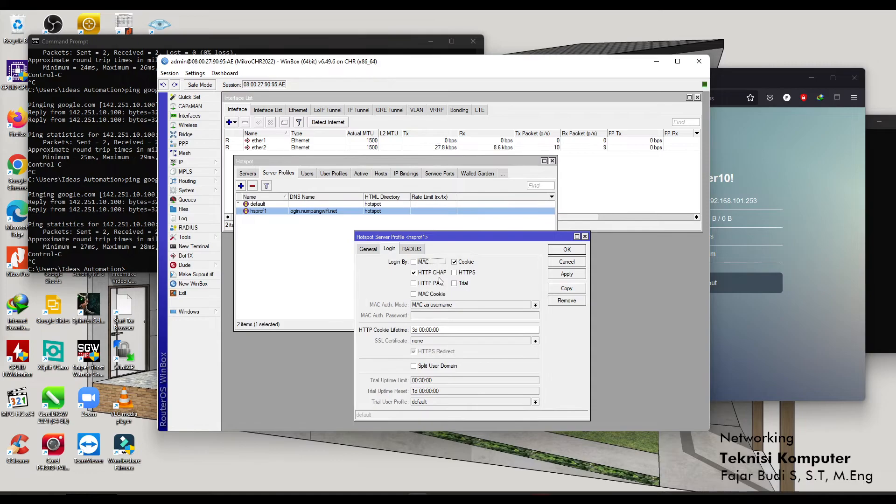
{"action": "left_click", "coordinate": [454, 262]}
{"action": "left_click", "coordinate": [567, 274]}
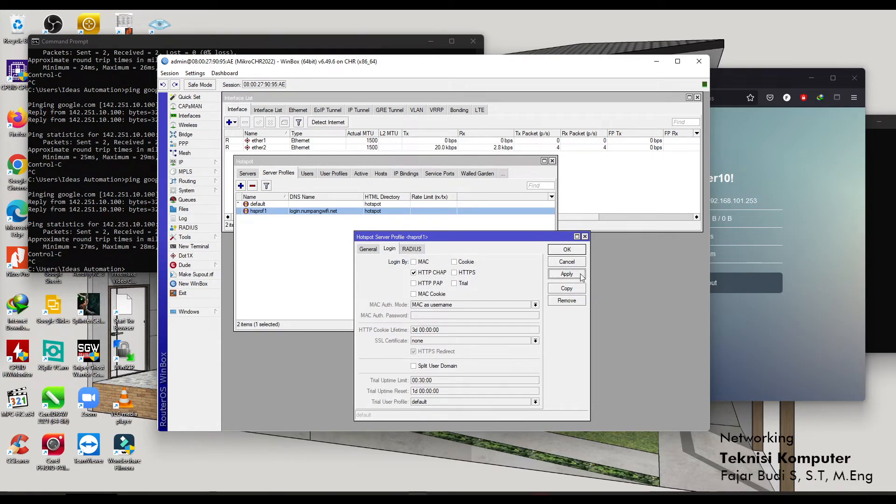
{"action": "left_click", "coordinate": [567, 250]}
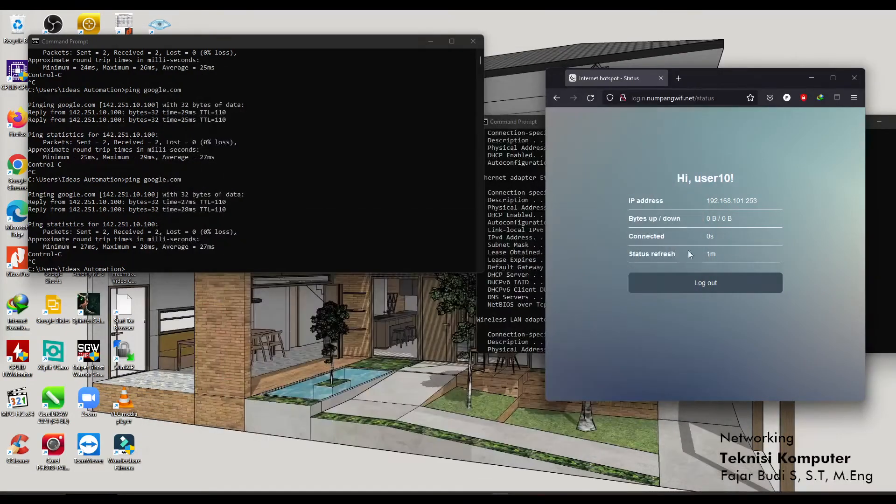
Log out of the hotspot, return to the login form, and re-ping google.com (3/3 replies).
{"action": "left_click", "coordinate": [707, 287]}
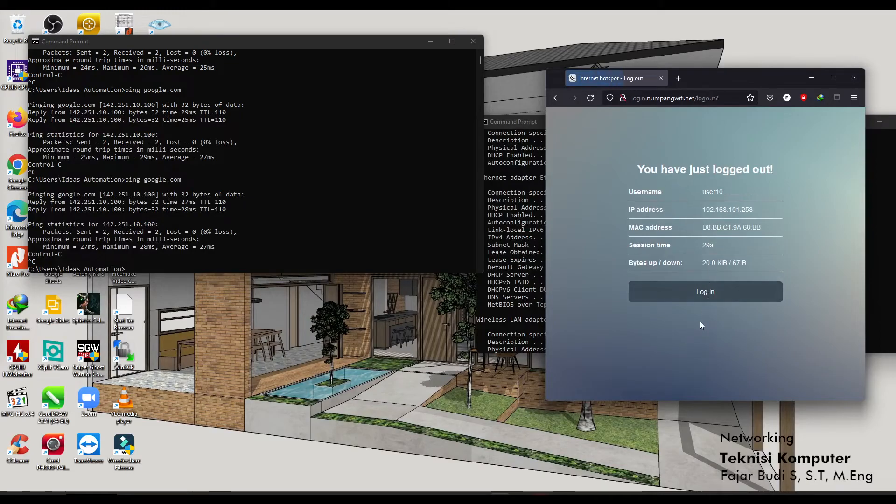
{"action": "left_click", "coordinate": [709, 293]}
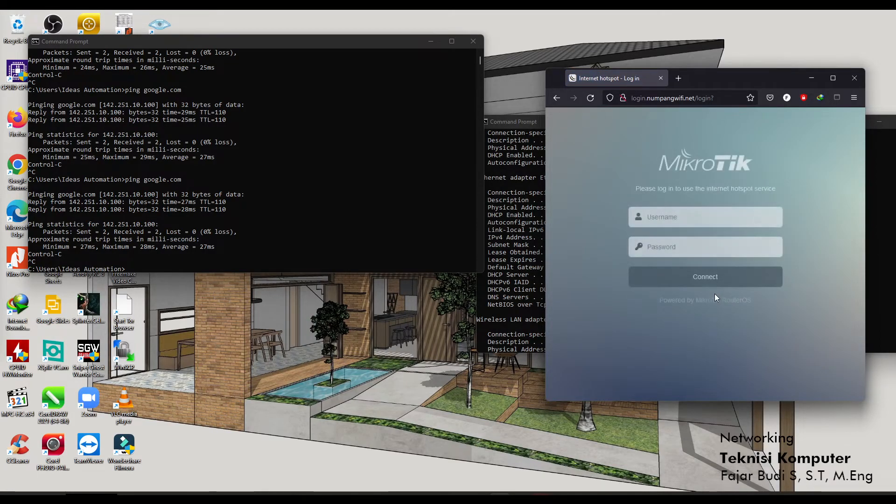
{"action": "left_click", "coordinate": [208, 220]}
{"action": "key", "text": "Up"}
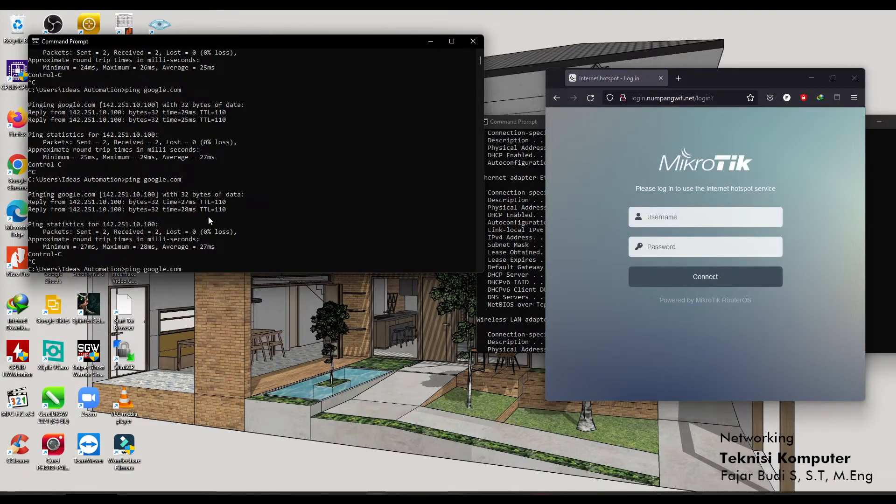
{"action": "key", "text": "Return"}
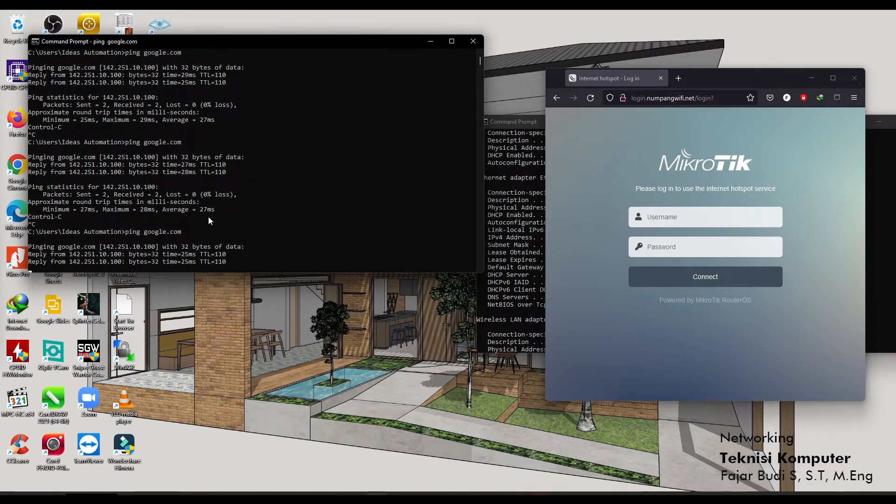
{"action": "key", "text": "ctrl+c"}
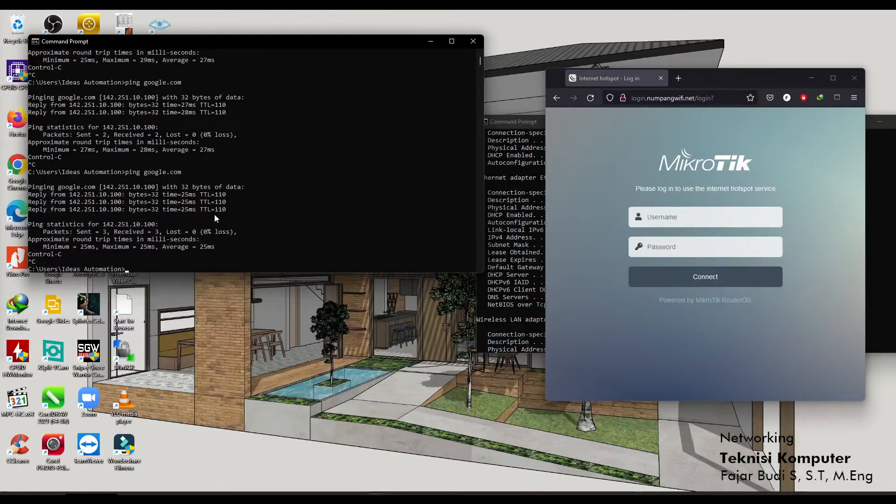
Move the network details console toward screen centre and switch to WinBox.
{"action": "left_click", "coordinate": [527, 125]}
{"action": "left_click_drag", "start_coordinate": [544, 125], "coordinate": [372, 166]}
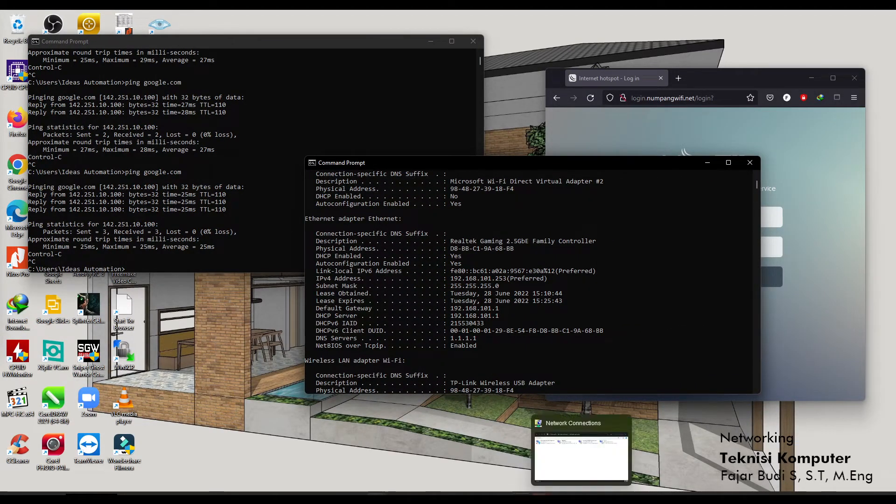
{"action": "left_click", "coordinate": [417, 494]}
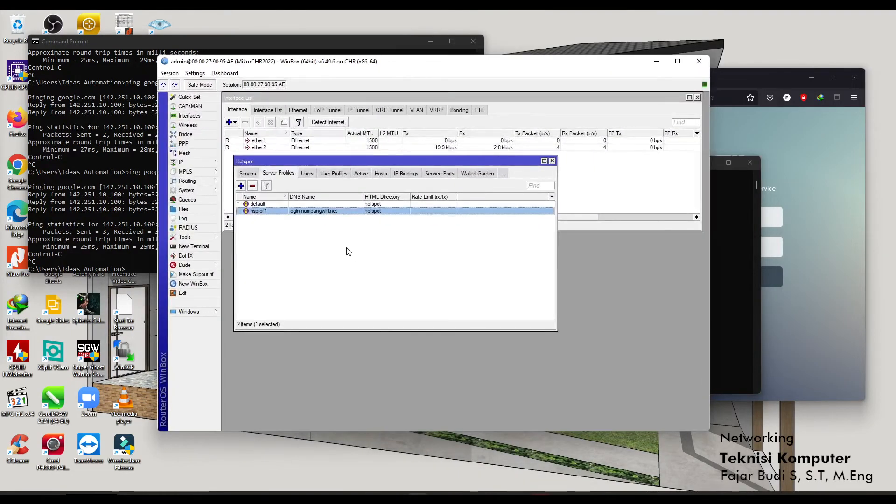
Close the Hotspot window and disable the ether2 interface.
{"action": "left_click", "coordinate": [552, 161]}
{"action": "left_click", "coordinate": [318, 147]}
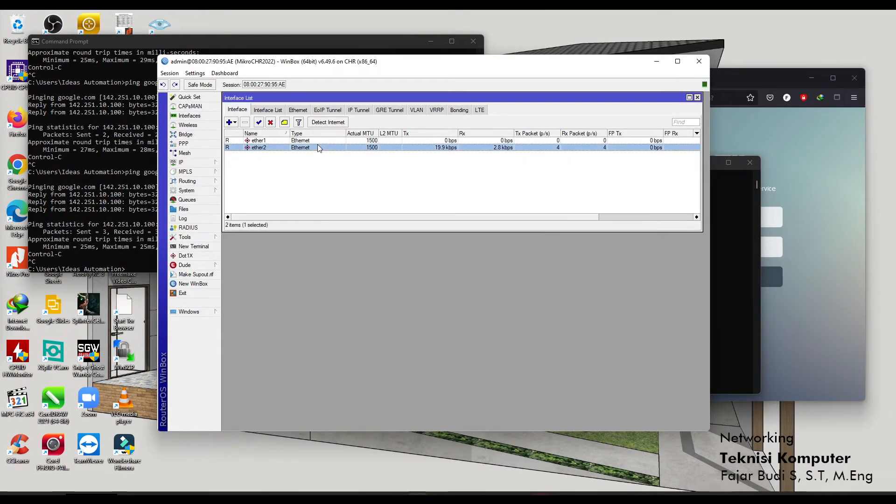
{"action": "left_click", "coordinate": [271, 122]}
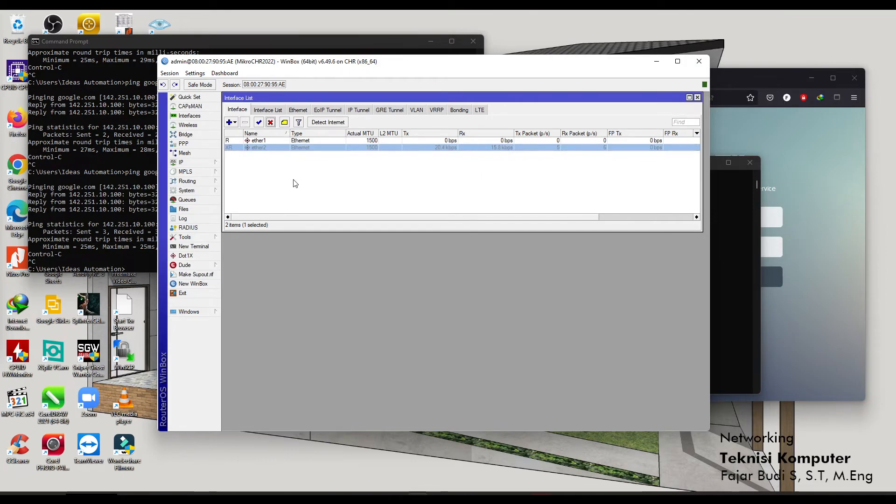
Cancel the auto-reconnect, refresh neighbours, and reconnect to router MikroCHR2022.
{"action": "left_click", "coordinate": [185, 163]}
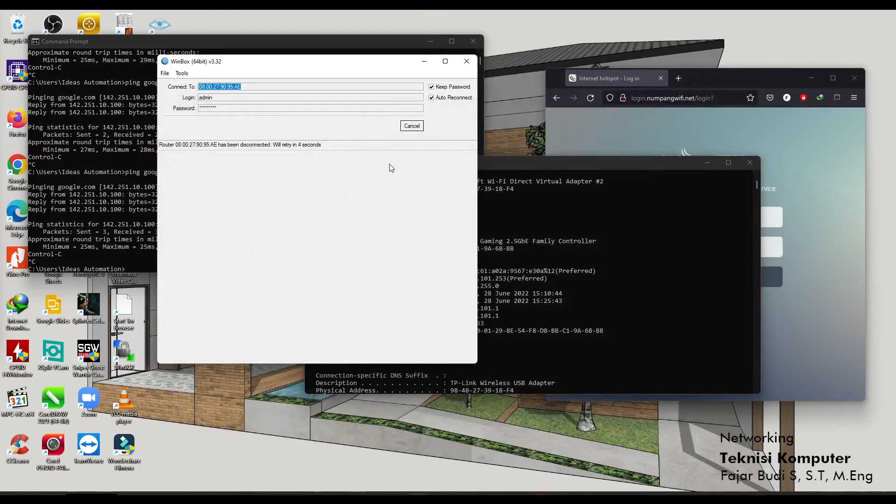
{"action": "left_click", "coordinate": [412, 125]}
{"action": "left_click", "coordinate": [185, 172]}
{"action": "left_click", "coordinate": [173, 159]}
{"action": "left_click", "coordinate": [201, 158]}
{"action": "left_click", "coordinate": [180, 190]}
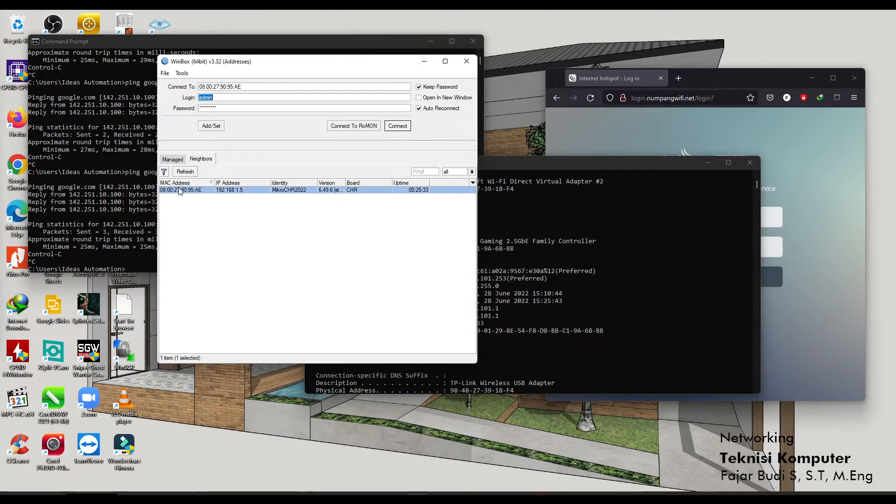
{"action": "left_click", "coordinate": [394, 128]}
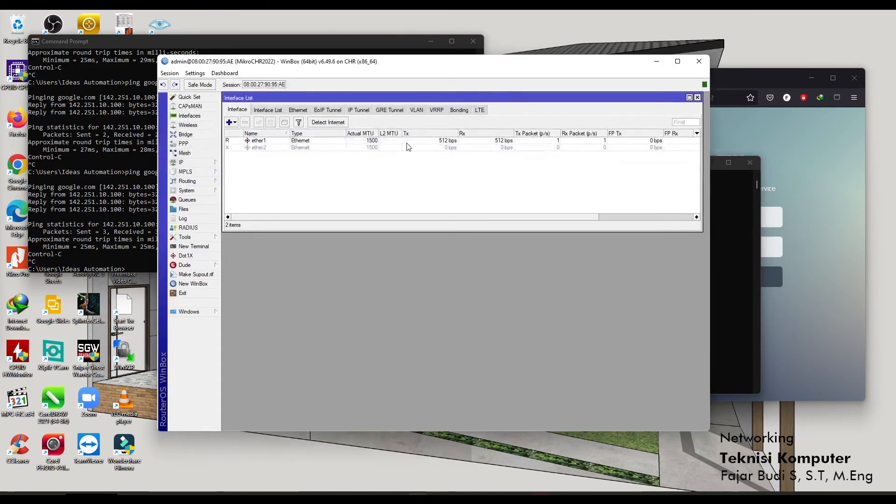
Confirm ether2 is disabled, re-ping google.com (2/2 replies, 0% loss) and check network status.
{"action": "left_click", "coordinate": [270, 147]}
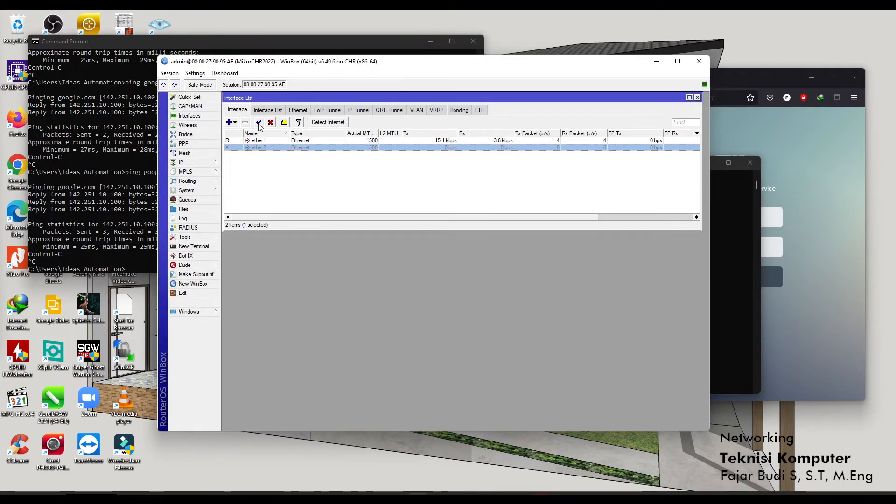
{"action": "left_click", "coordinate": [143, 171]}
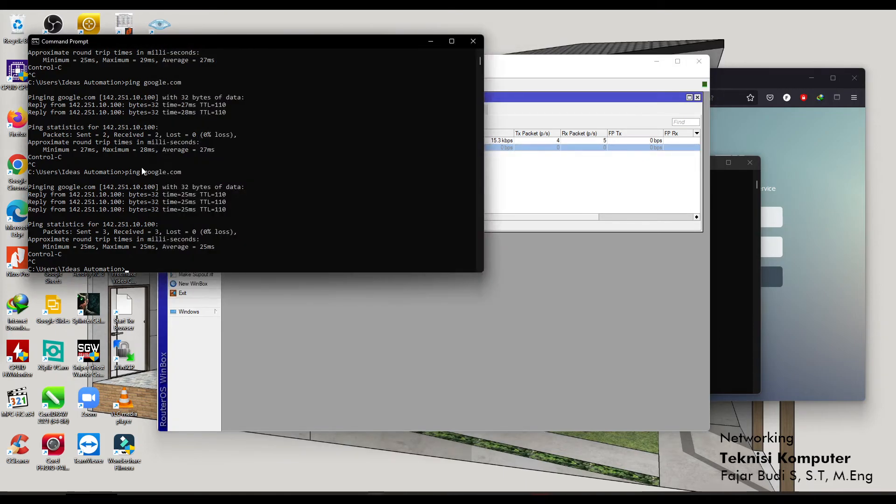
{"action": "key", "text": "Up"}
{"action": "key", "text": "Return"}
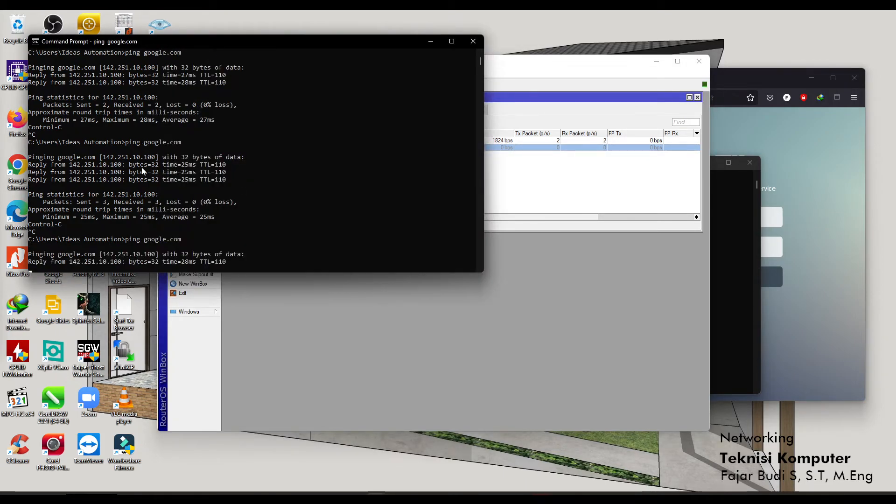
{"action": "key", "text": "ctrl+c"}
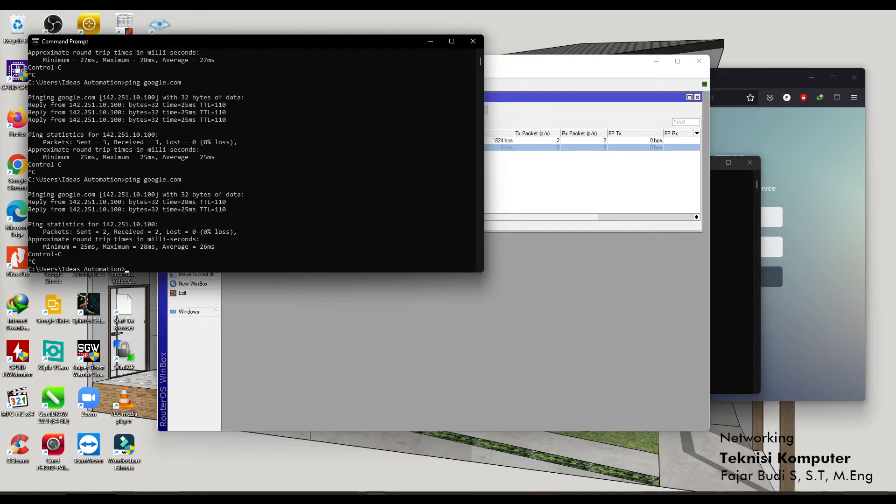
{"action": "left_click", "coordinate": [830, 500]}
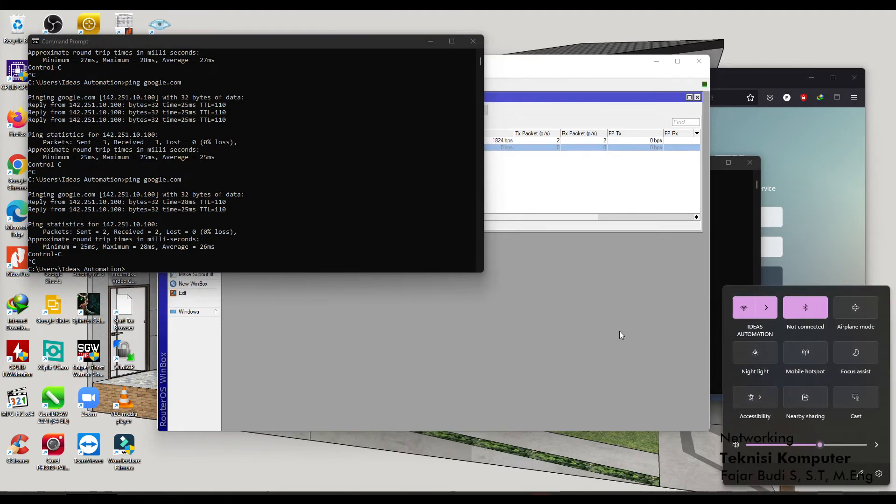
{"action": "left_click", "coordinate": [405, 273]}
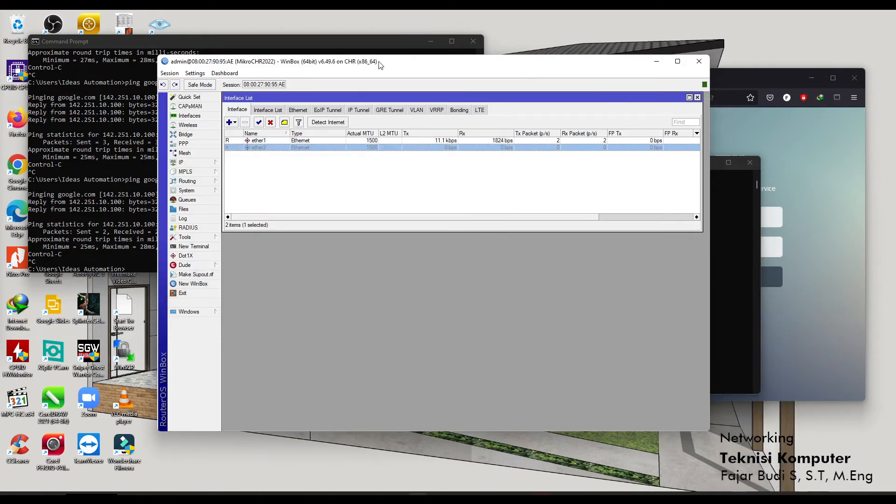
Re-enable the ether2 interface and move the console window out of the way.
{"action": "left_click_drag", "start_coordinate": [376, 61], "coordinate": [363, 60]}
{"action": "left_click", "coordinate": [246, 122]}
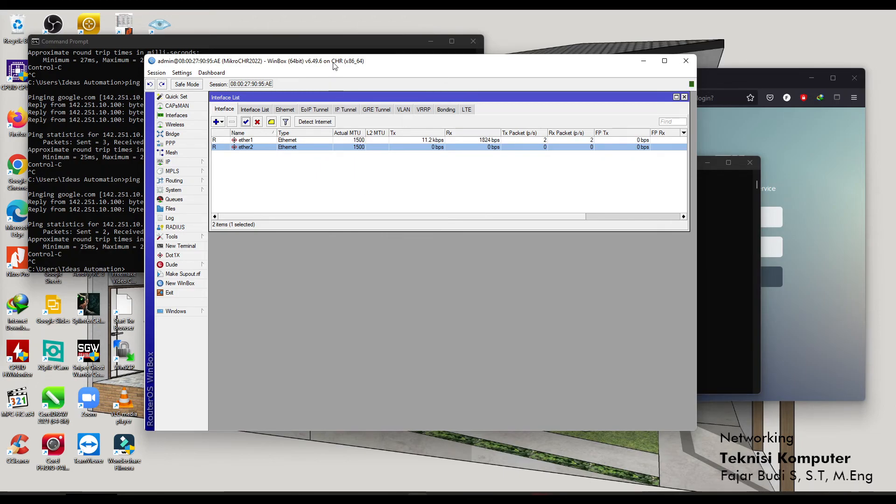
{"action": "left_click", "coordinate": [429, 39]}
{"action": "left_click", "coordinate": [430, 42]}
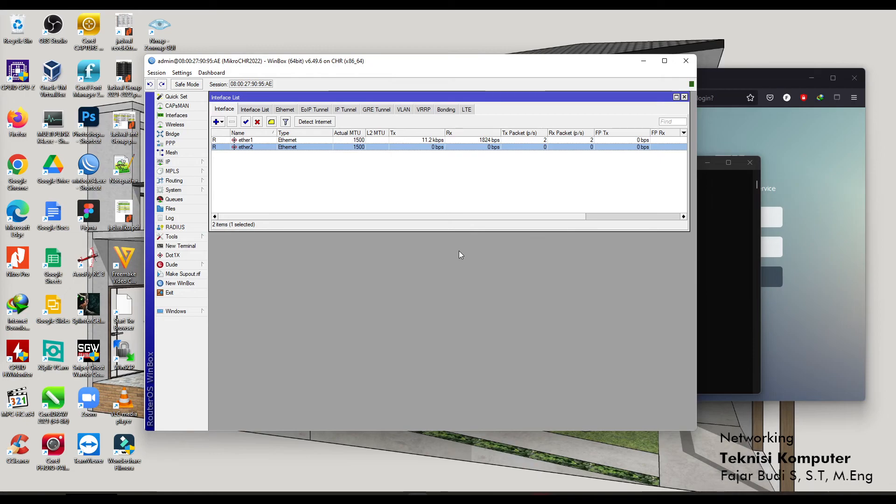
Reload Firefox with resent data to show the login.numpangwifi.net hotspot login page.
{"action": "left_click", "coordinate": [771, 291]}
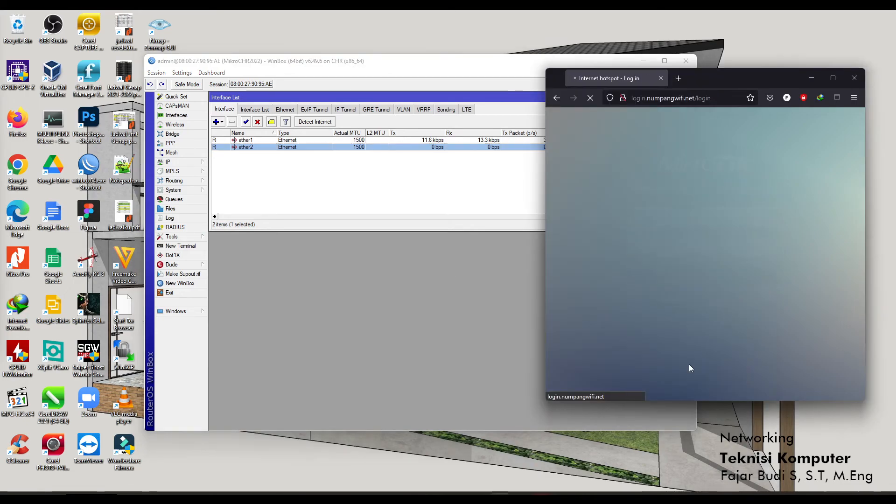
{"action": "left_click", "coordinate": [590, 98]}
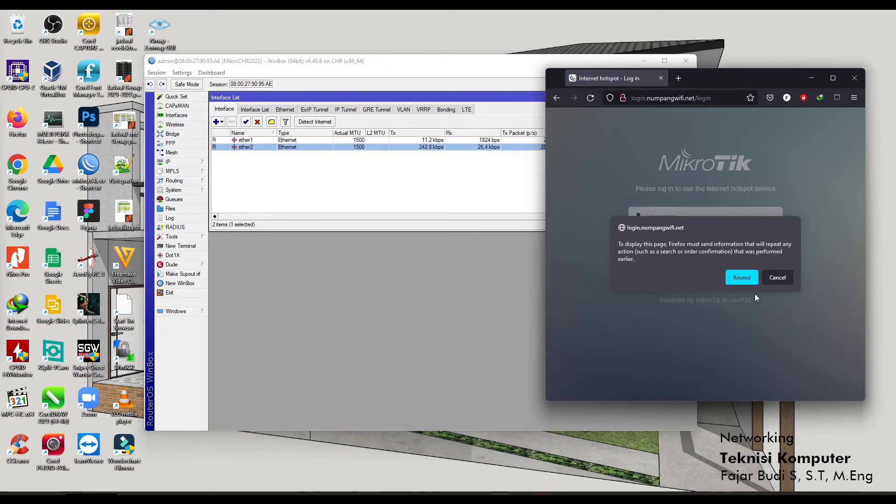
{"action": "left_click", "coordinate": [742, 278]}
{"action": "left_click", "coordinate": [675, 218]}
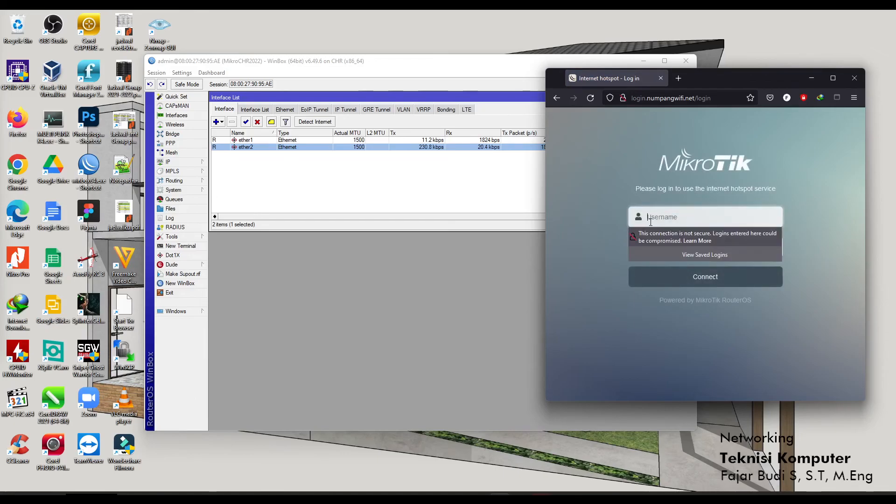
{"action": "left_click", "coordinate": [455, 320]}
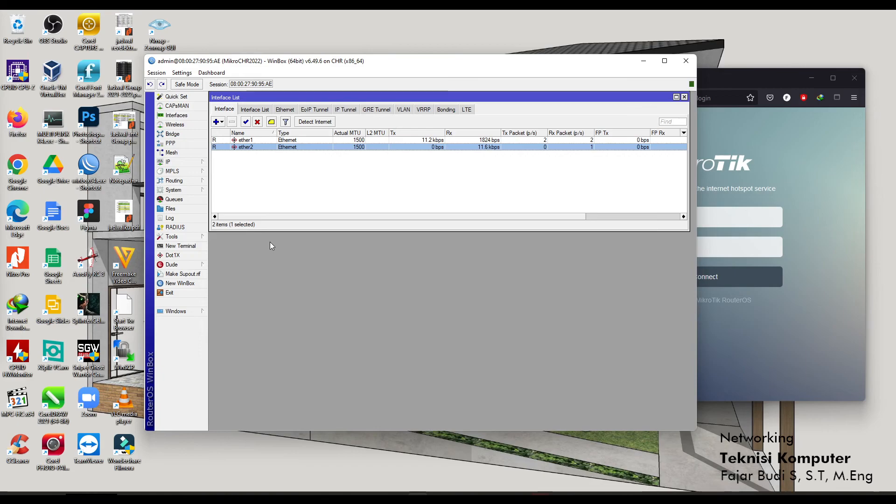
{"action": "left_click_drag", "start_coordinate": [734, 79], "coordinate": [746, 59]}
{"action": "left_click", "coordinate": [489, 68]}
{"action": "left_click_drag", "start_coordinate": [489, 69], "coordinate": [363, 57]}
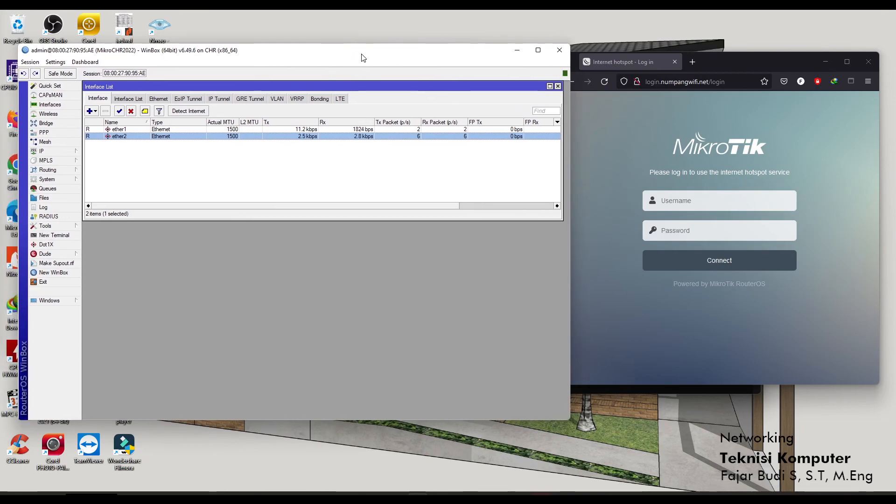